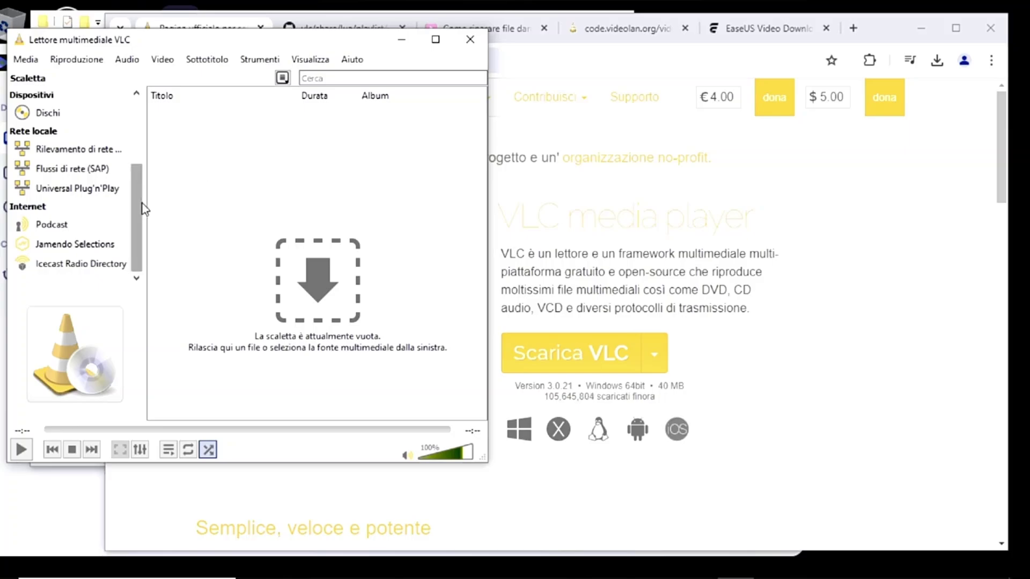
Widen the VLC window slightly and show the stations of the Icecast Radio Directory.
mouse_move(141, 207)
mouse_down()
mouse_move(146, 199)
mouse_move(140, 221)
mouse_up()
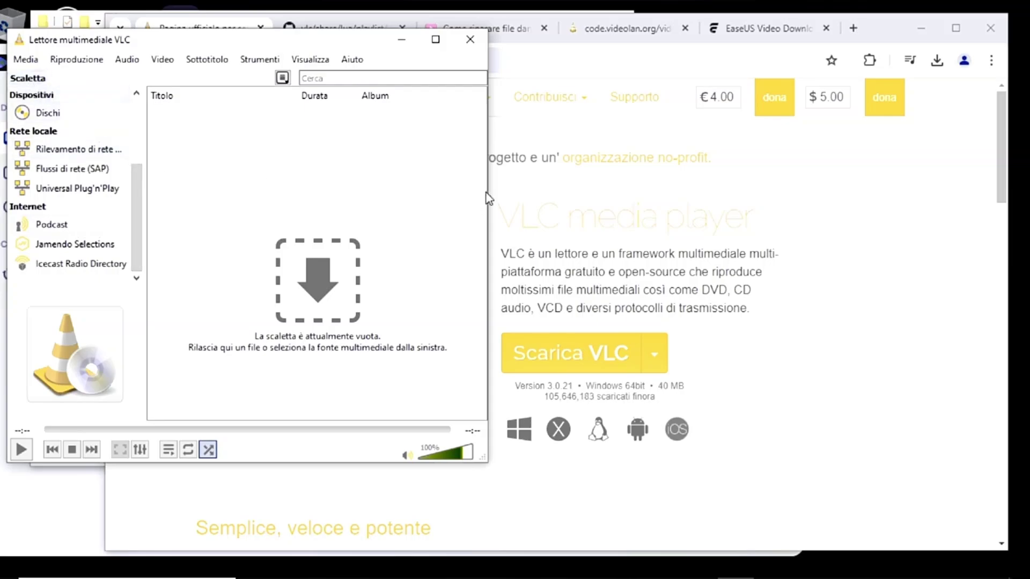
drag(486, 192, 521, 196)
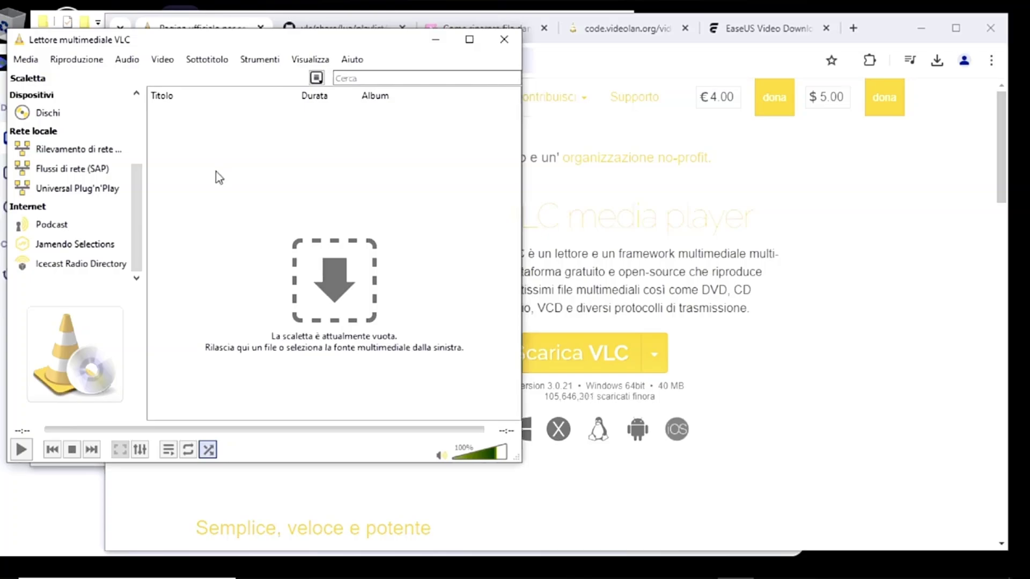
drag(134, 171, 145, 105)
scroll(127, 262, down, 5)
click(81, 265)
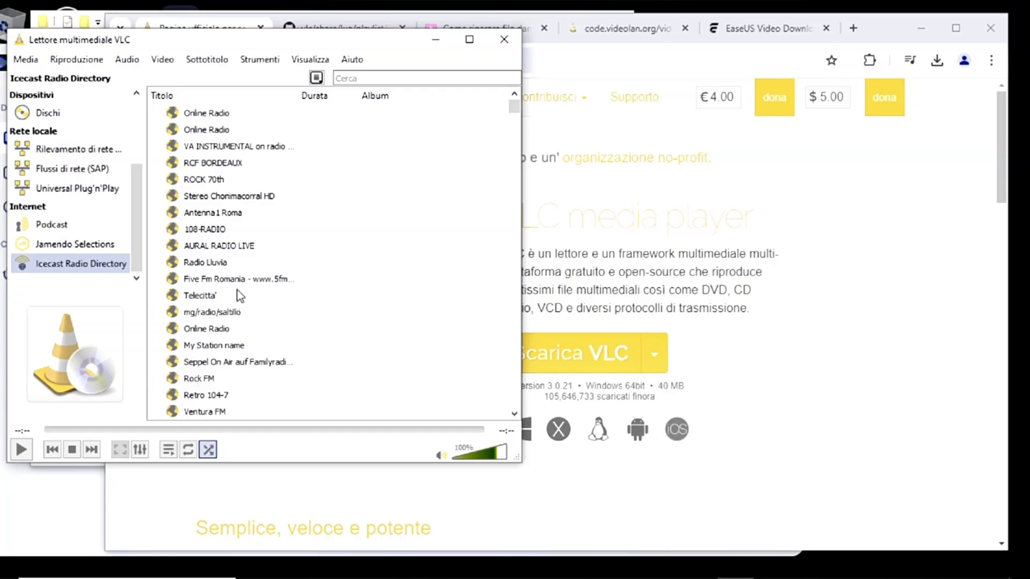
Play the stations Rock FM, VA INSTRUMENTAL on radio and 108-RADIO one after another from the directory.
double_click(215, 378)
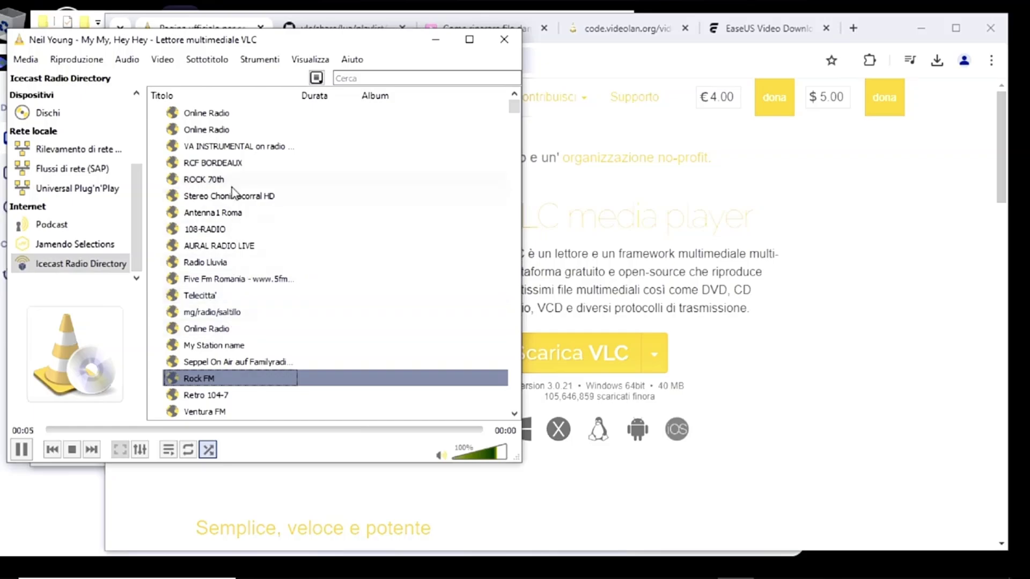
double_click(236, 146)
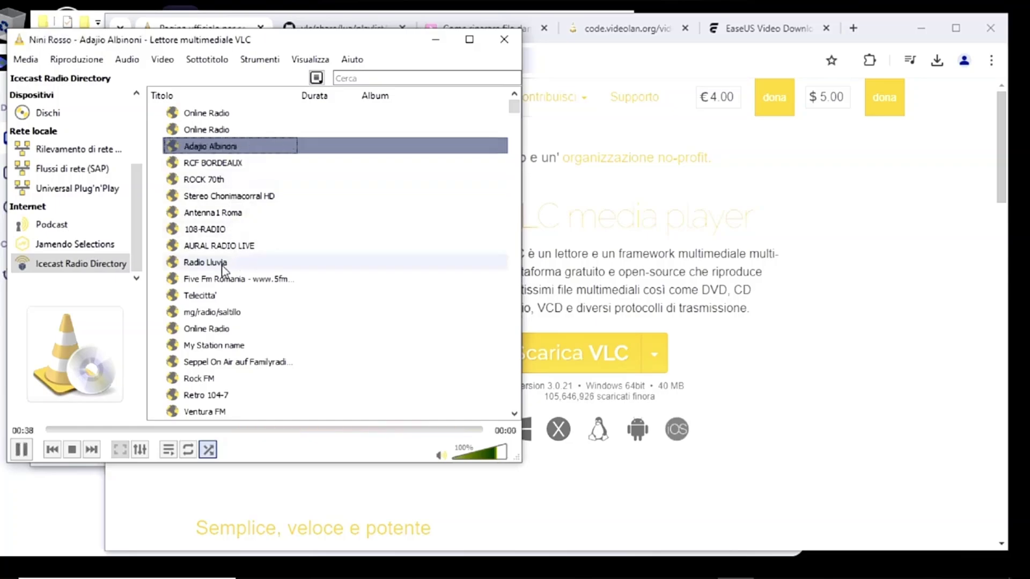
double_click(218, 230)
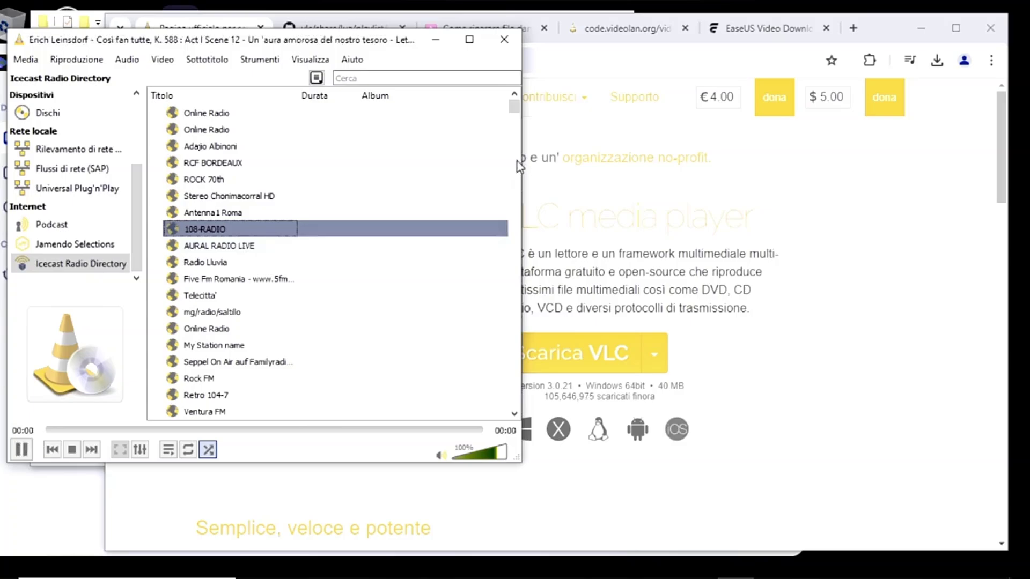
Browse further down the Icecast station list, pause the radio playback and return to the start of the list.
drag(513, 107, 472, 336)
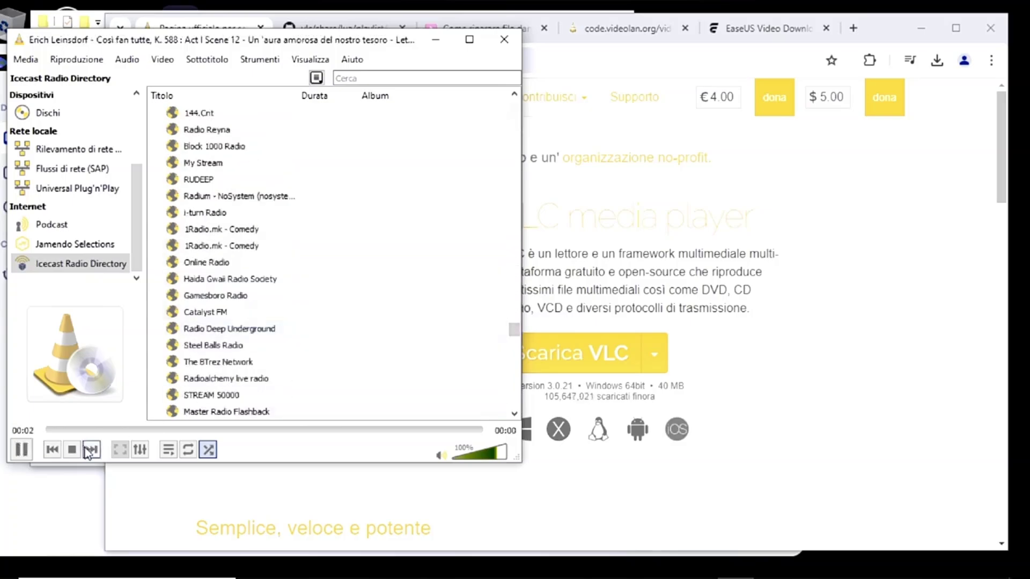
click(22, 449)
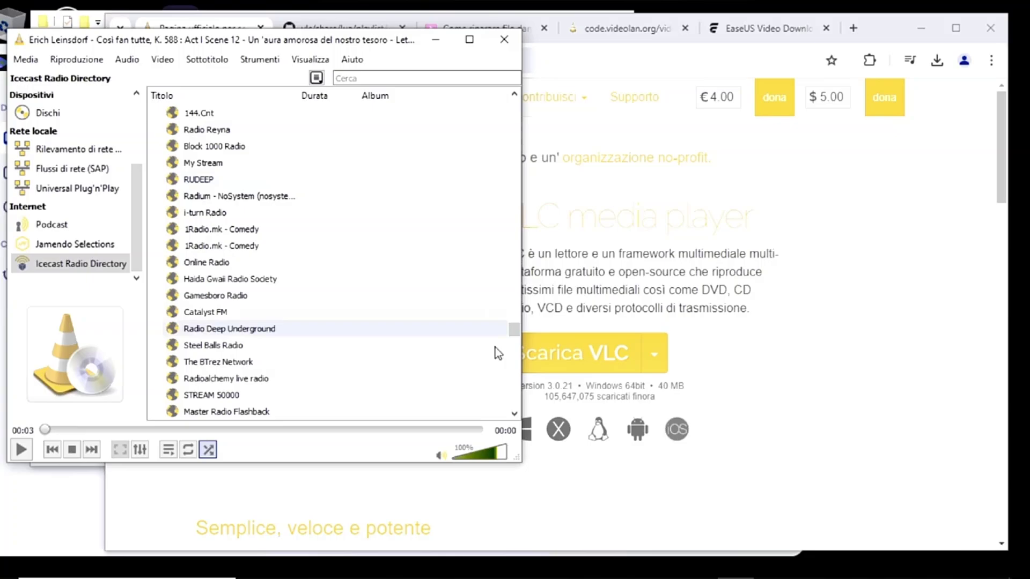
drag(494, 347, 493, 98)
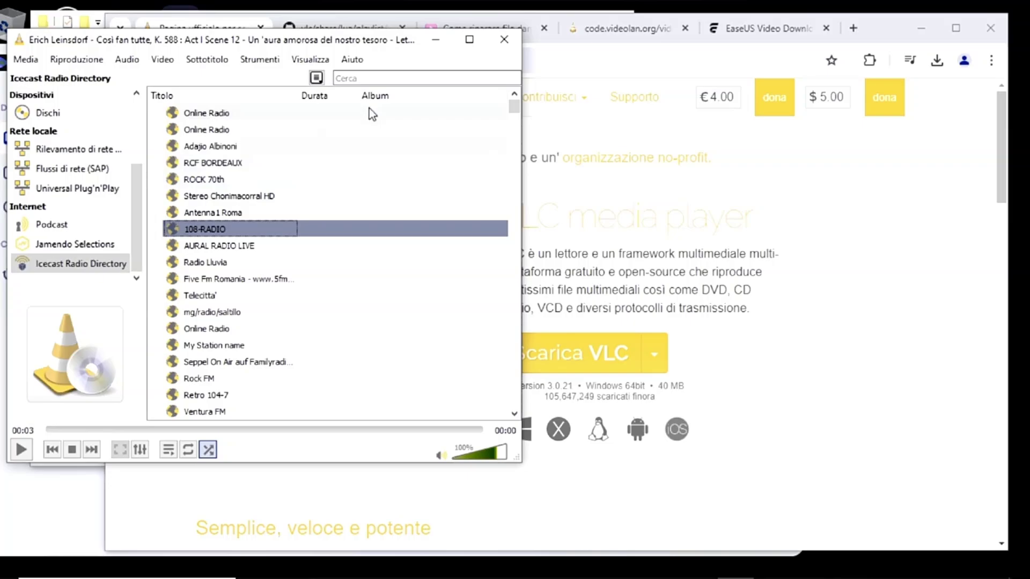
Switch to Chrome and copy the web address of the YouTube video "Come riparare file danneggiati con VLC Media Player".
click(531, 60)
click(485, 30)
click(363, 61)
key(ctrl+c)
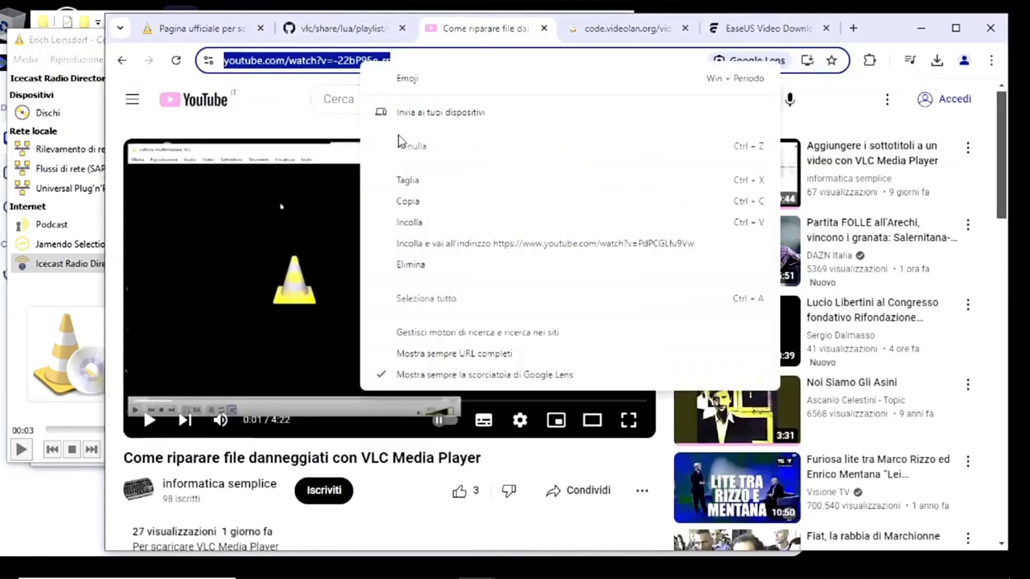
right_click(363, 61)
click(413, 202)
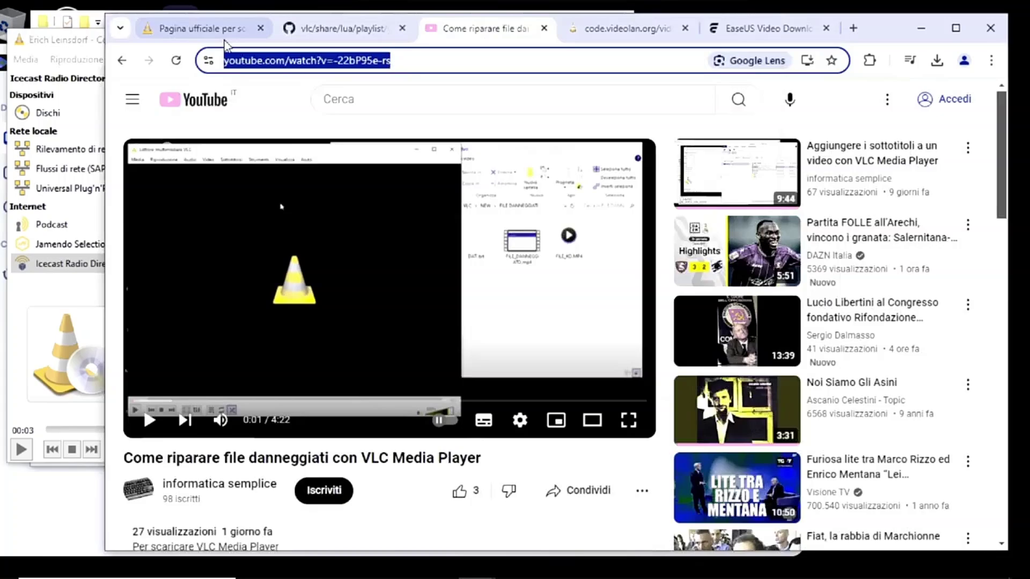
click(199, 28)
click(78, 51)
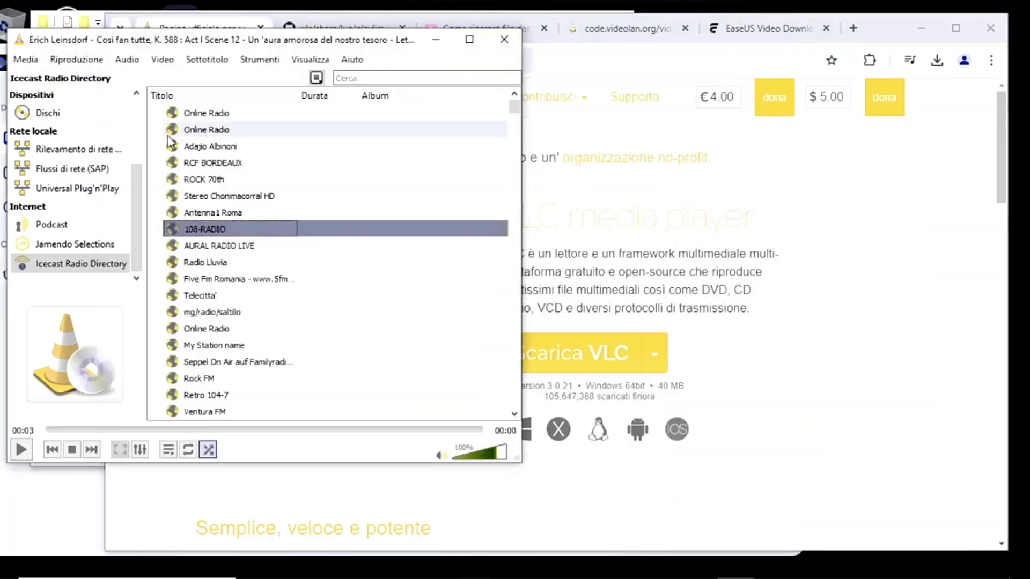
drag(89, 47, 87, 47)
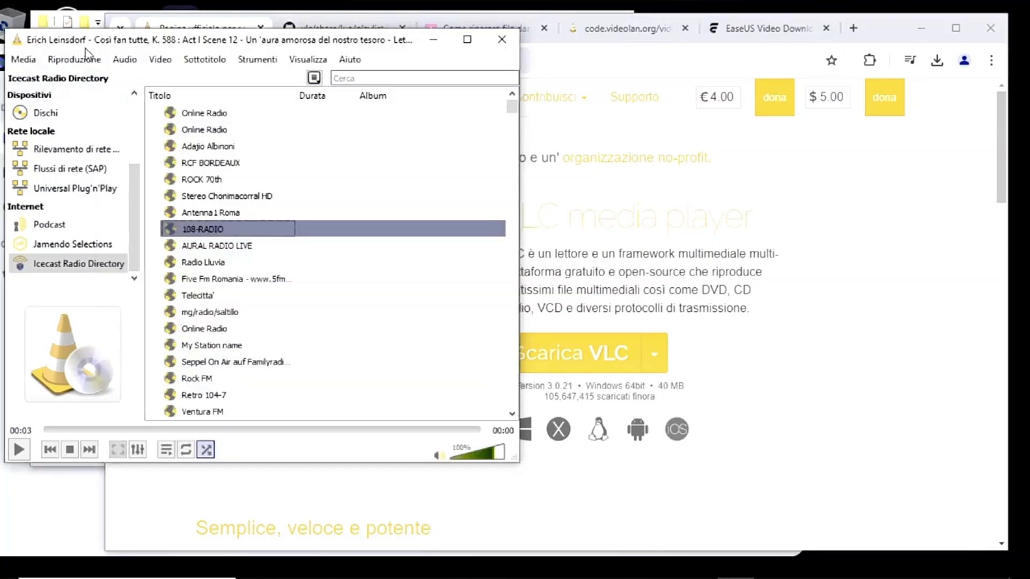
click(24, 59)
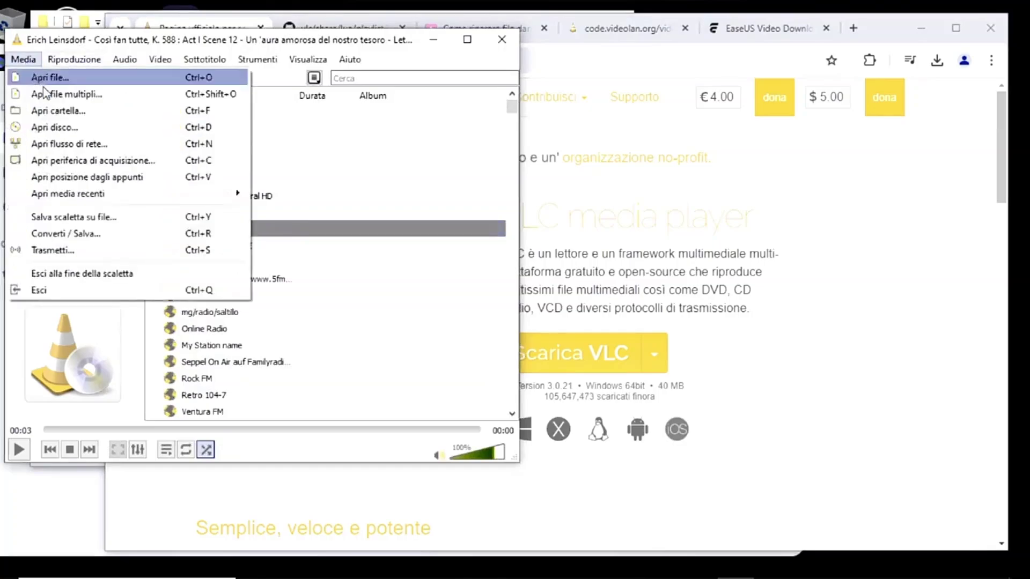
click(68, 145)
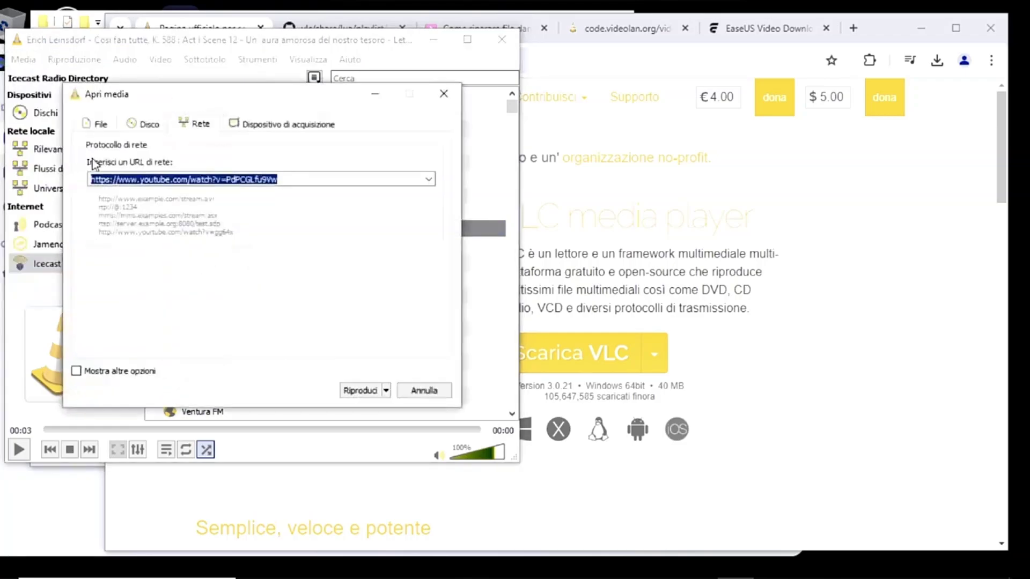
right_click(227, 181)
click(263, 265)
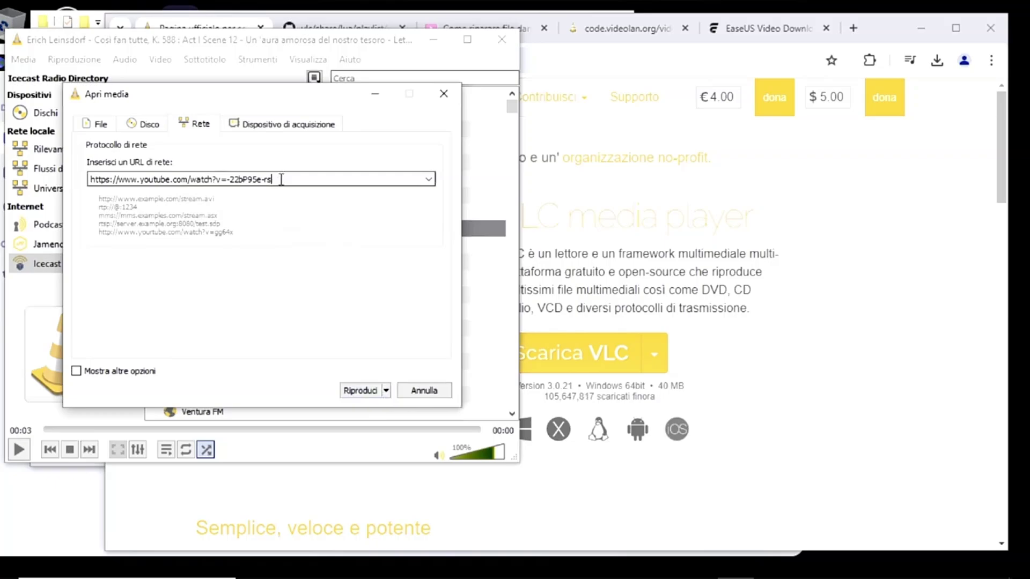
click(360, 391)
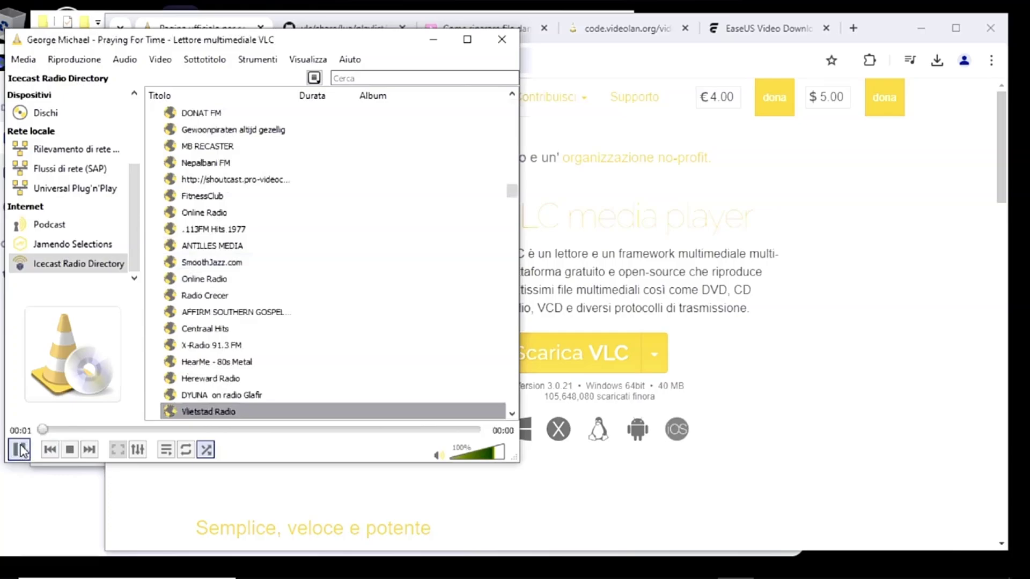
Close VLC and launch VLC media player again from the Windows search.
click(501, 39)
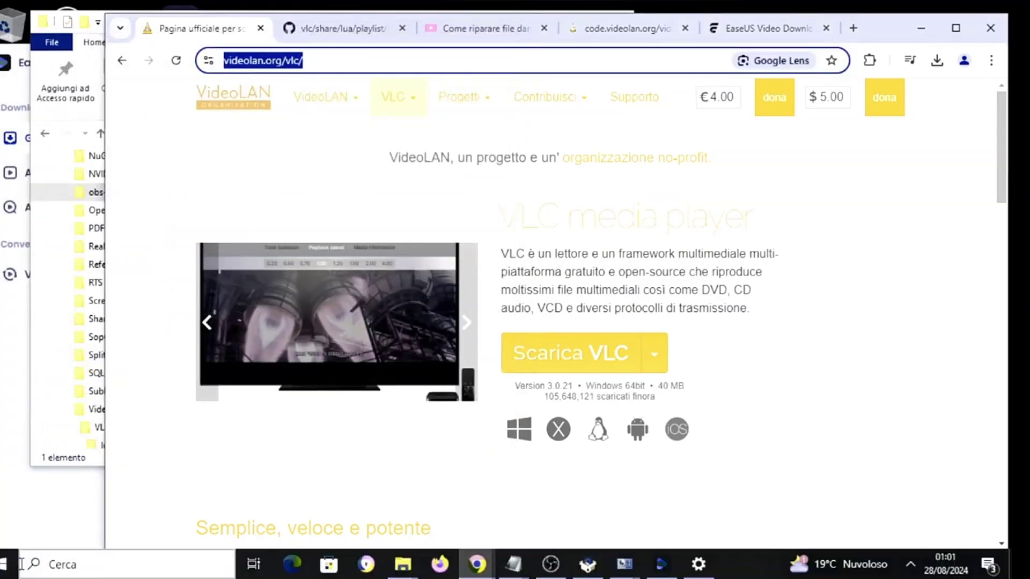
click(71, 568)
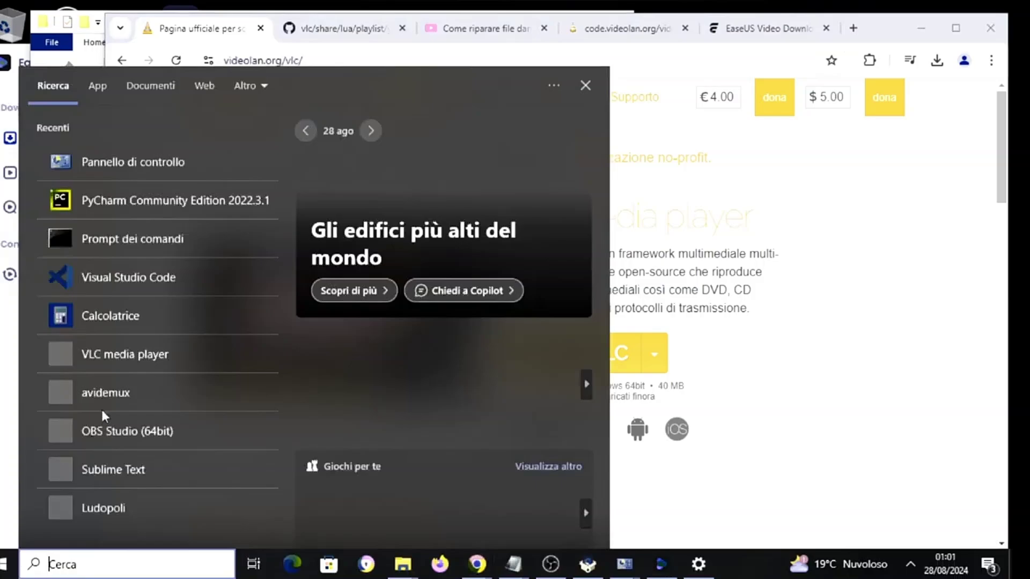
click(121, 356)
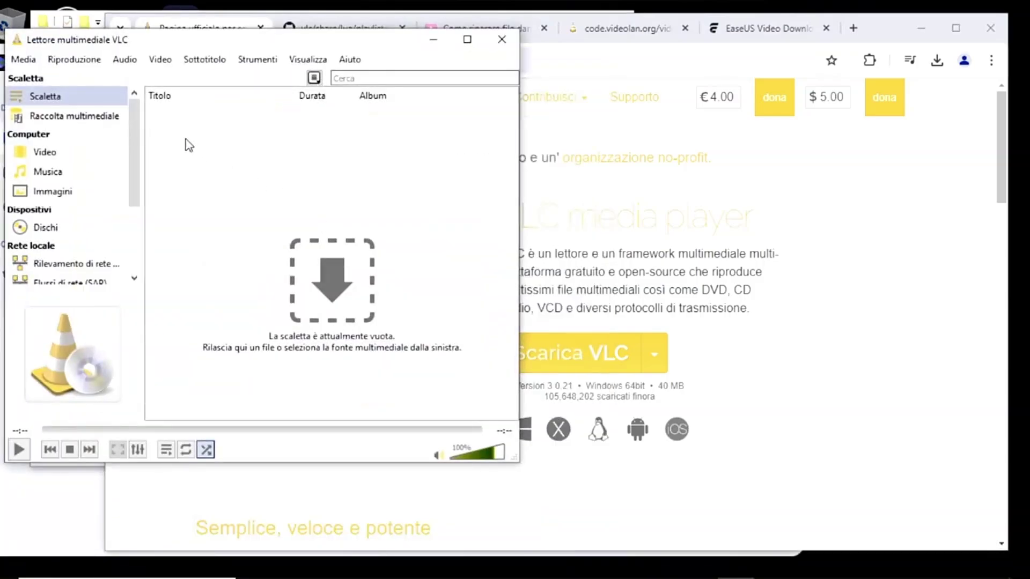
Try to play the copied YouTube video address by opening the location from the clipboard.
click(27, 60)
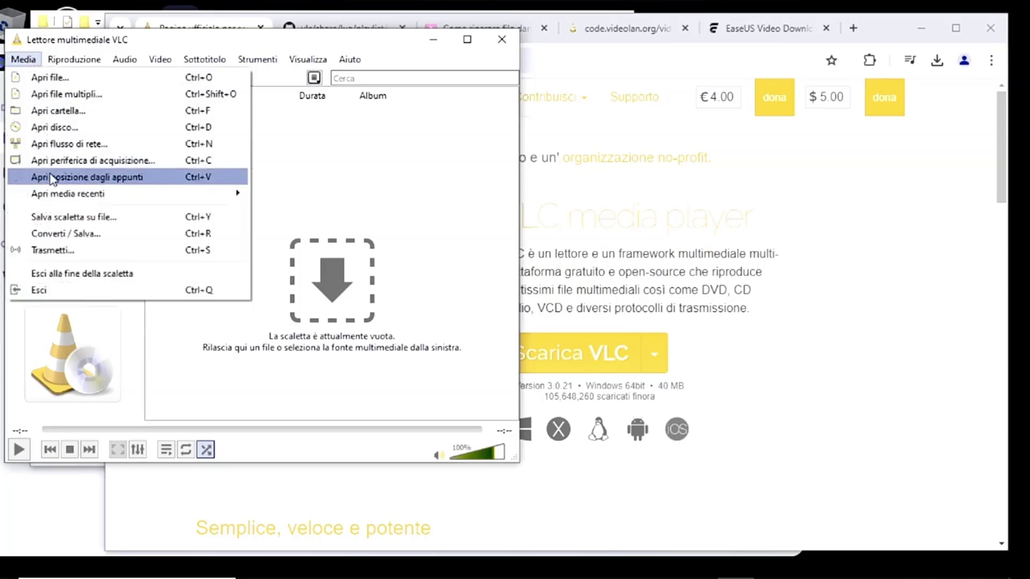
click(81, 177)
click(364, 391)
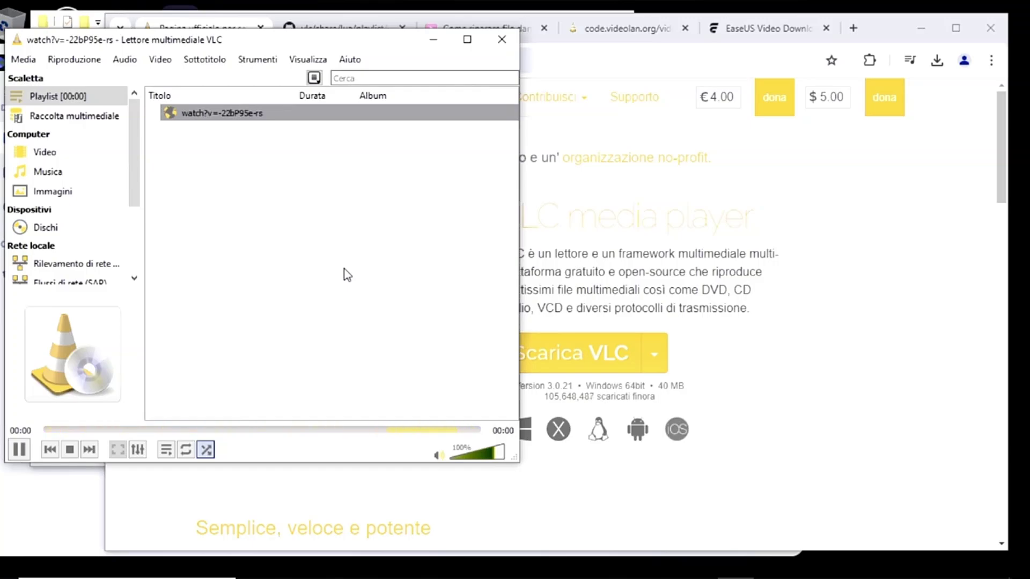
Read through the full error message about opening the MRL and close the error dialog.
drag(433, 216, 433, 193)
drag(236, 164, 81, 162)
click(183, 212)
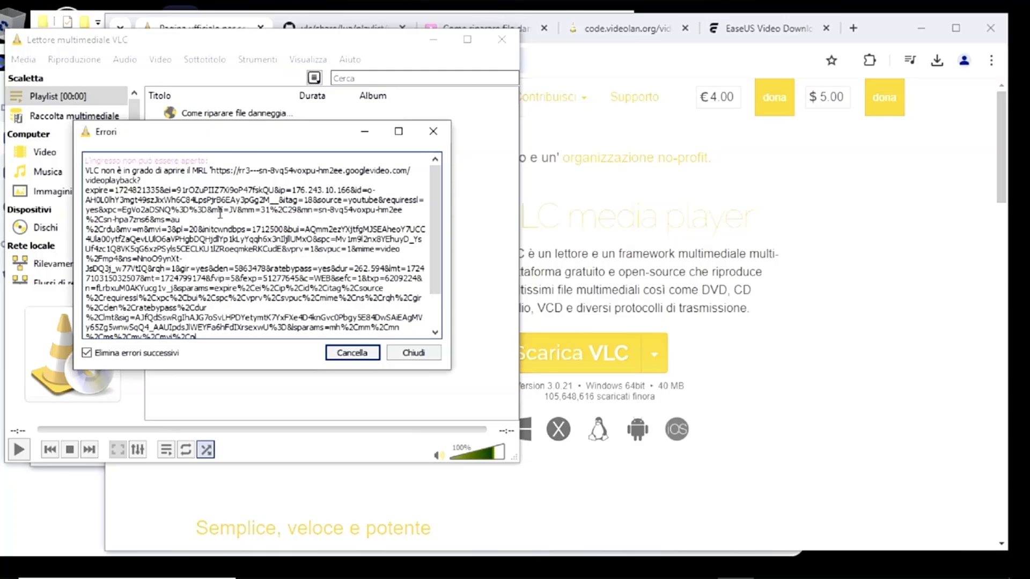
drag(136, 180, 82, 172)
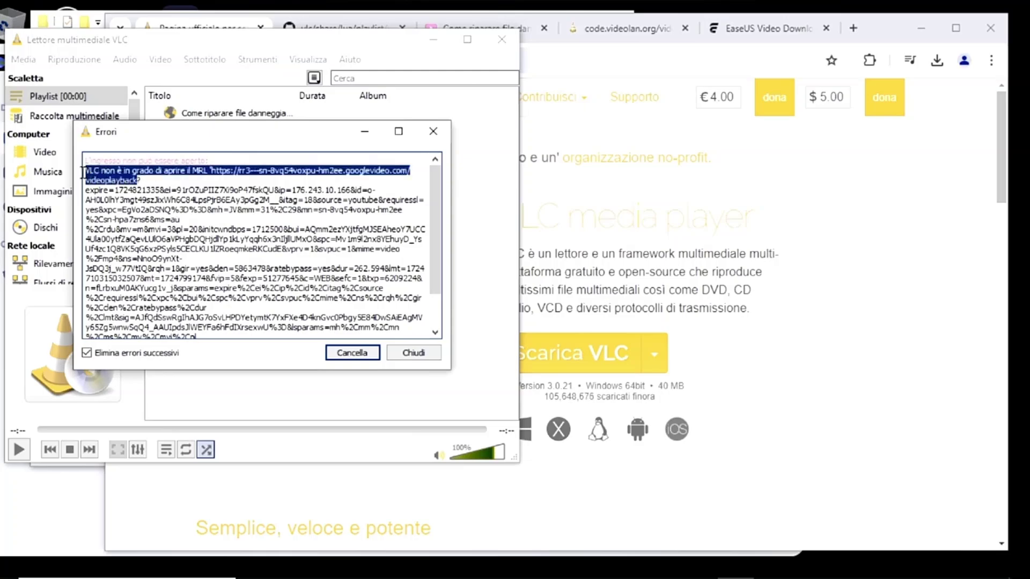
click(195, 181)
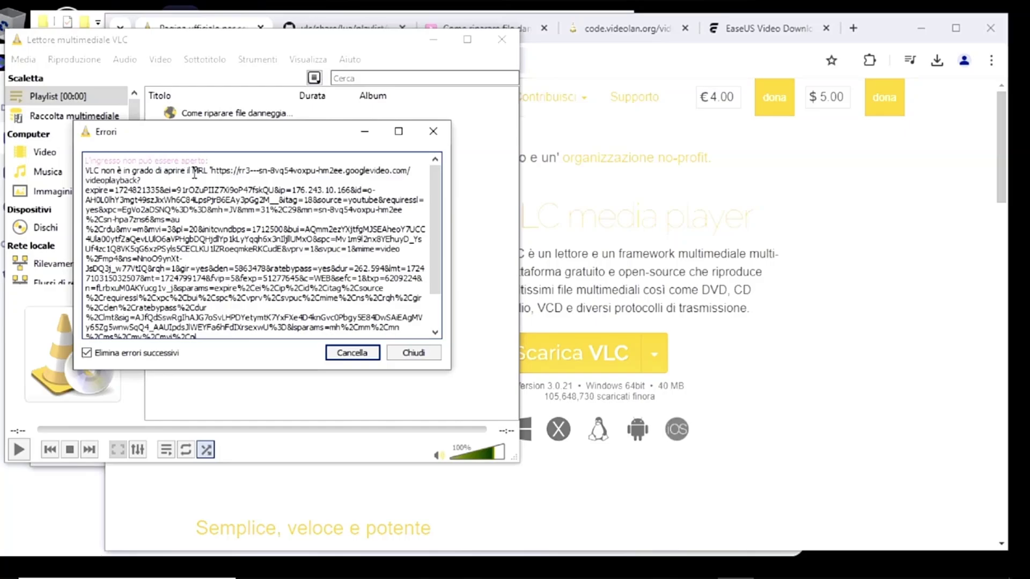
drag(191, 171, 171, 294)
scroll(436, 242, down, 2)
click(184, 285)
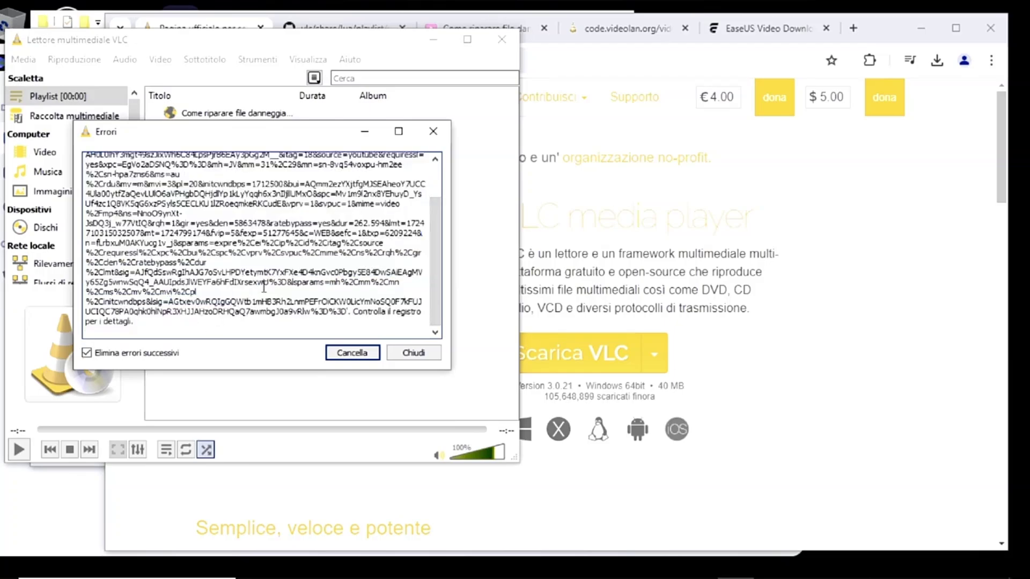
click(414, 353)
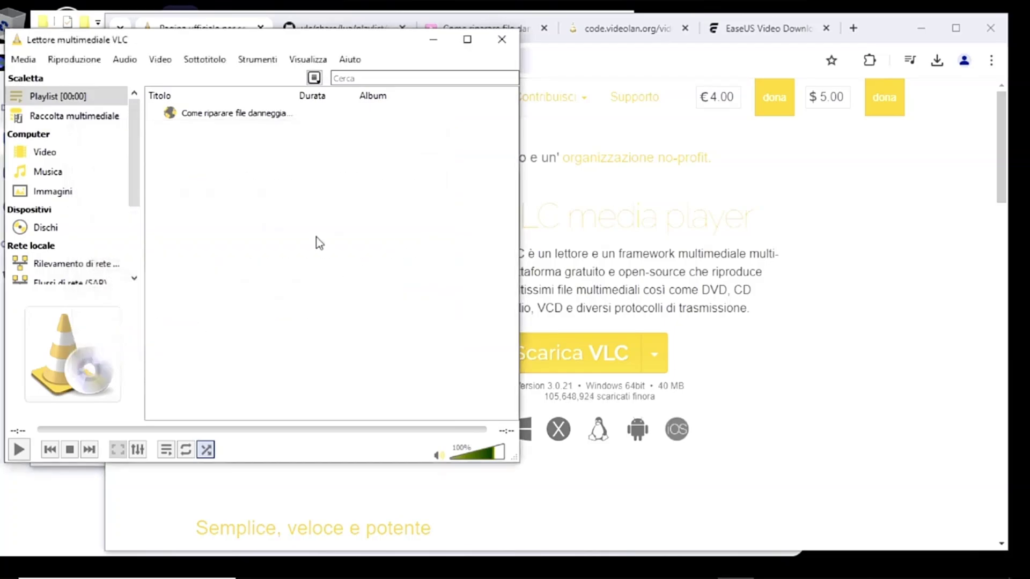
Remove the "Come riparare file danneggiati" entry from the playlist and reposition the VLC window slightly.
right_click(258, 122)
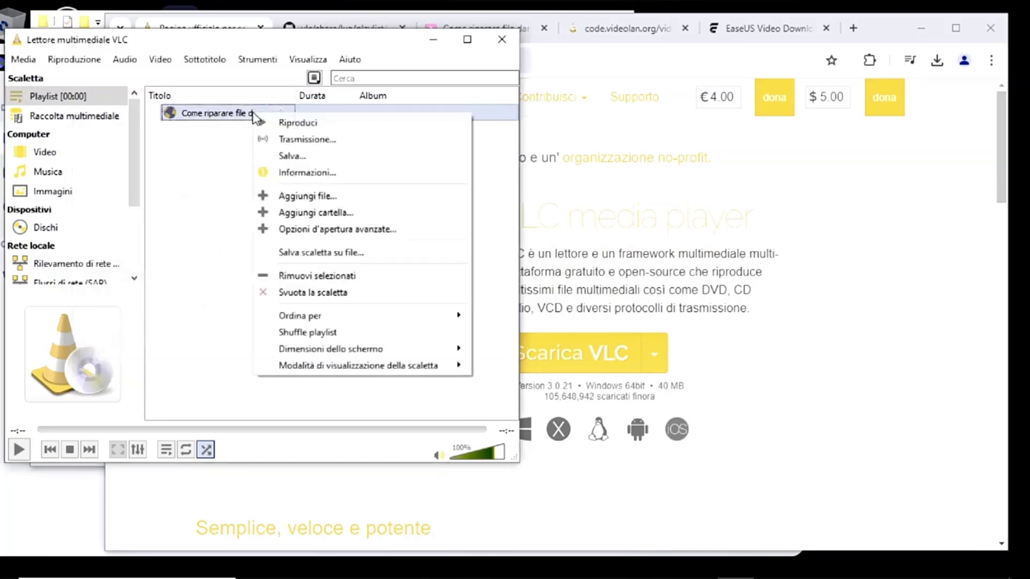
click(300, 276)
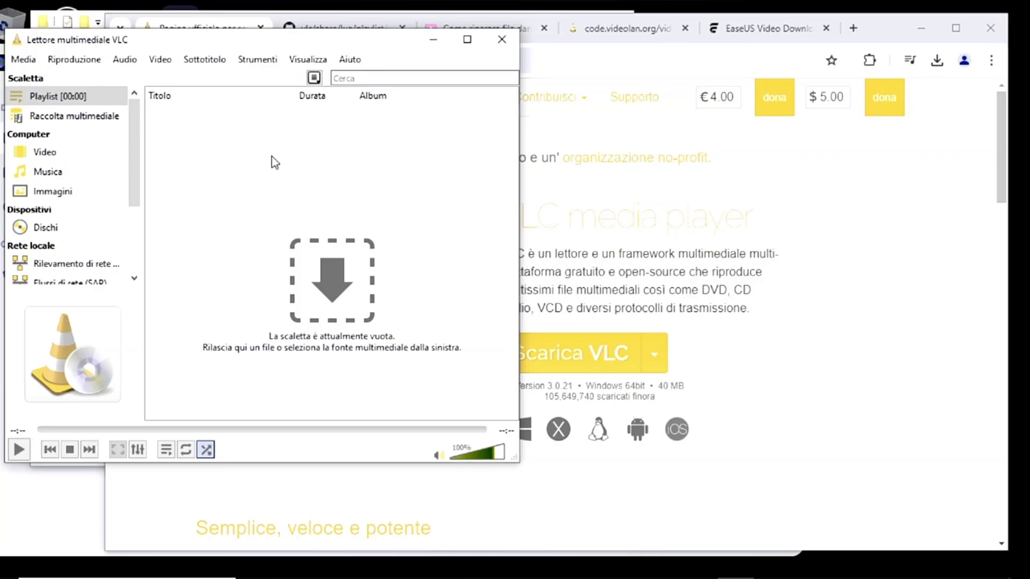
drag(359, 43, 347, 56)
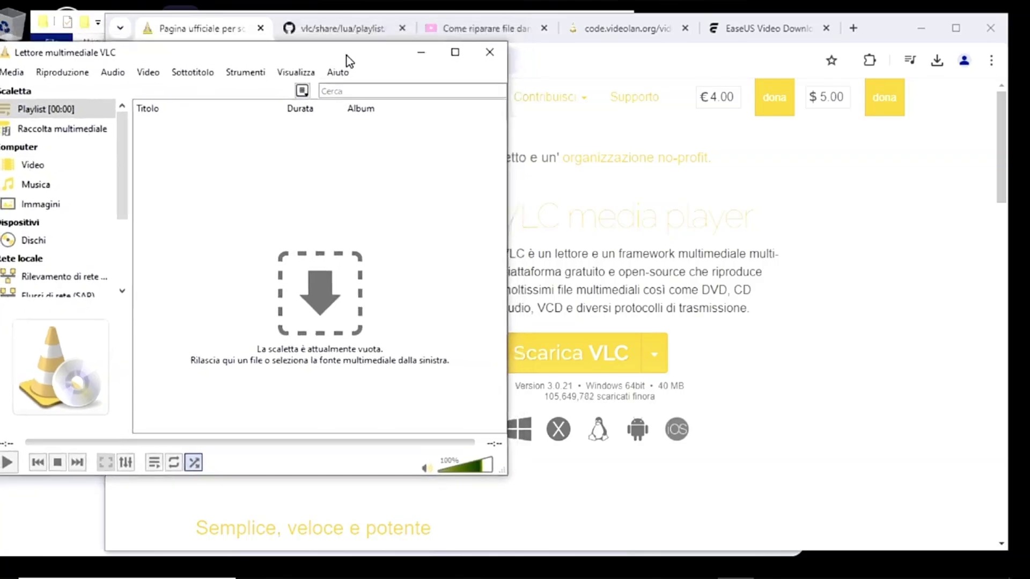
drag(381, 63, 385, 50)
Check the YouTube video's address in Chrome and return to the VLC window.
click(486, 28)
click(378, 62)
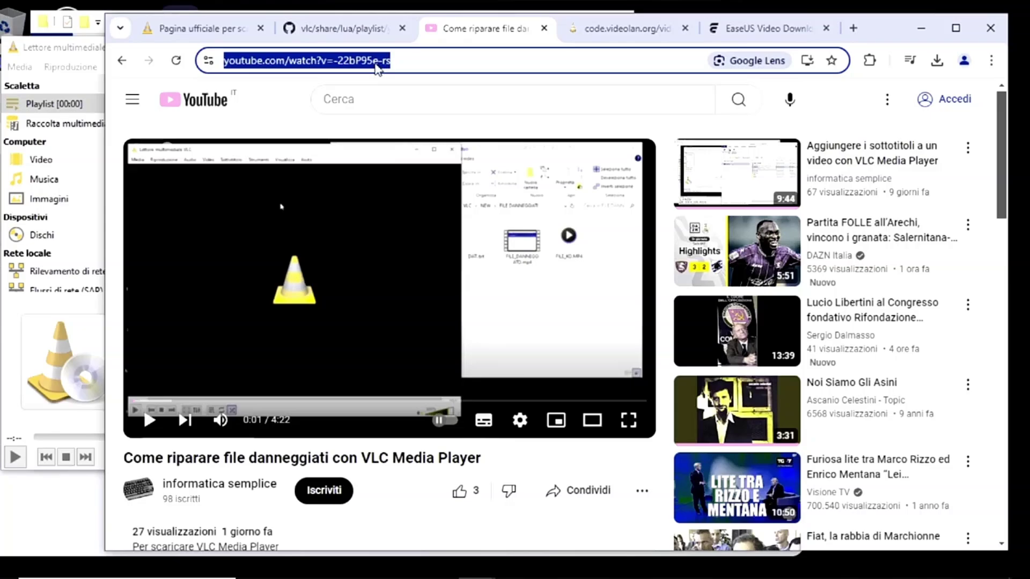
click(133, 401)
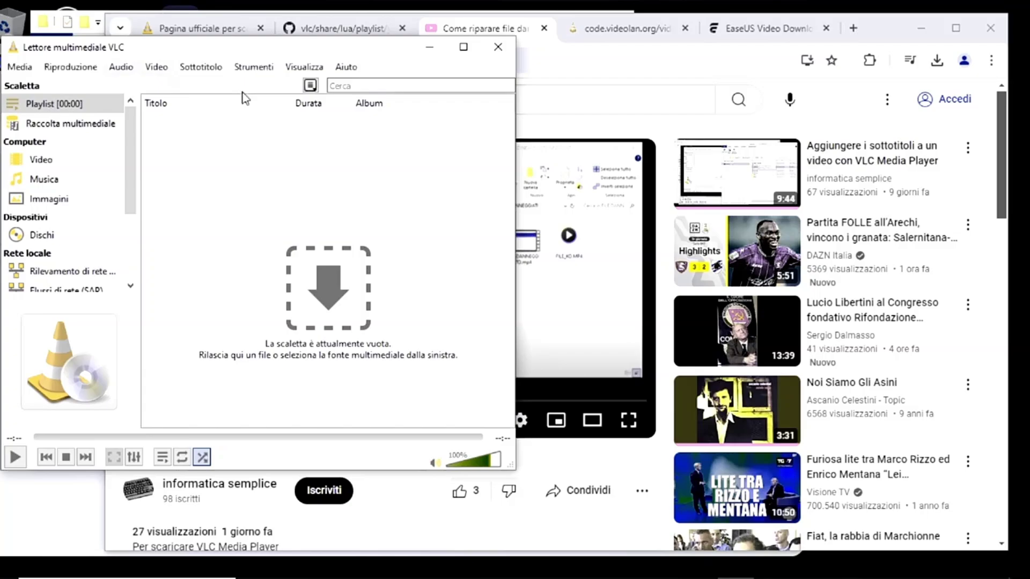
Switch to Chrome, look at the GitHub youtube.lua page and show the full address of the official VLC page.
click(359, 32)
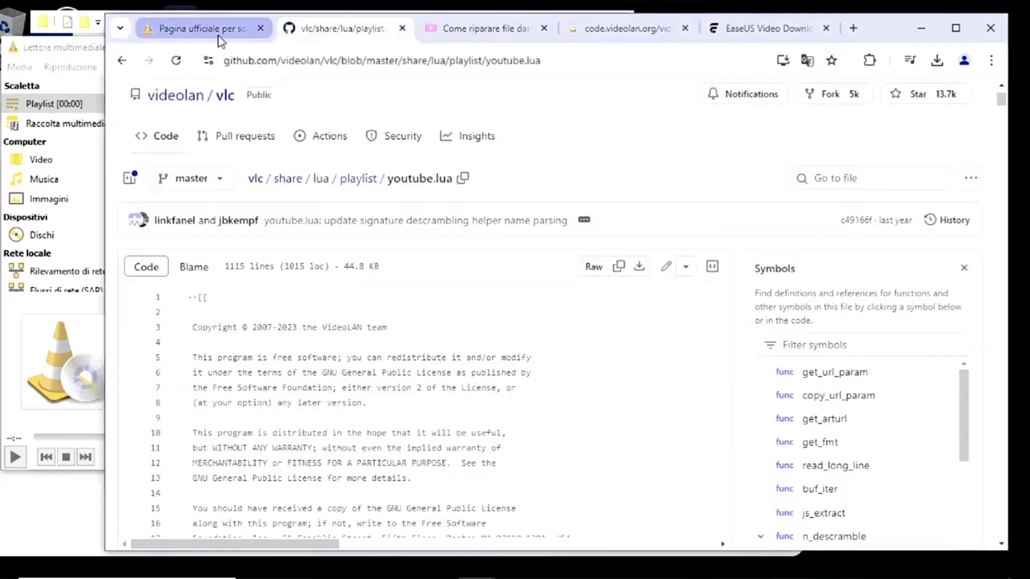
click(200, 28)
mouse_move(343, 84)
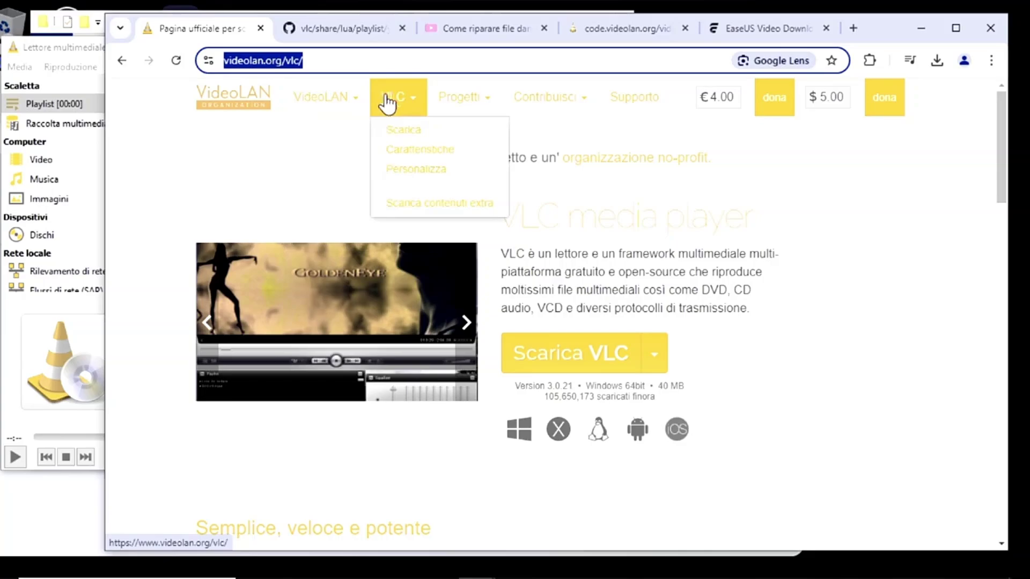
click(370, 60)
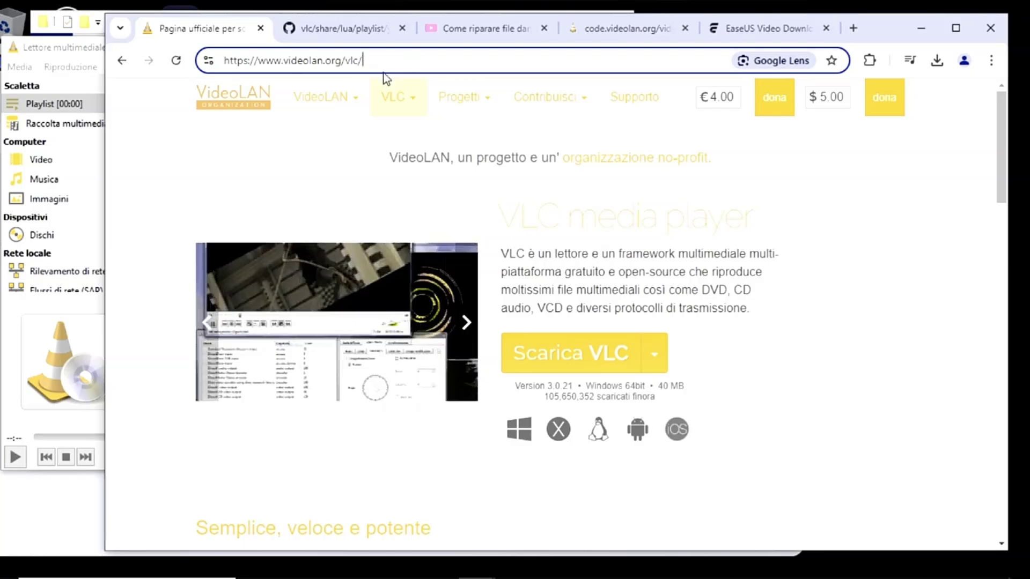
Switch from Chrome to the VLC window and shift it slightly so the whole player sits inside the screen.
mouse_move(379, 91)
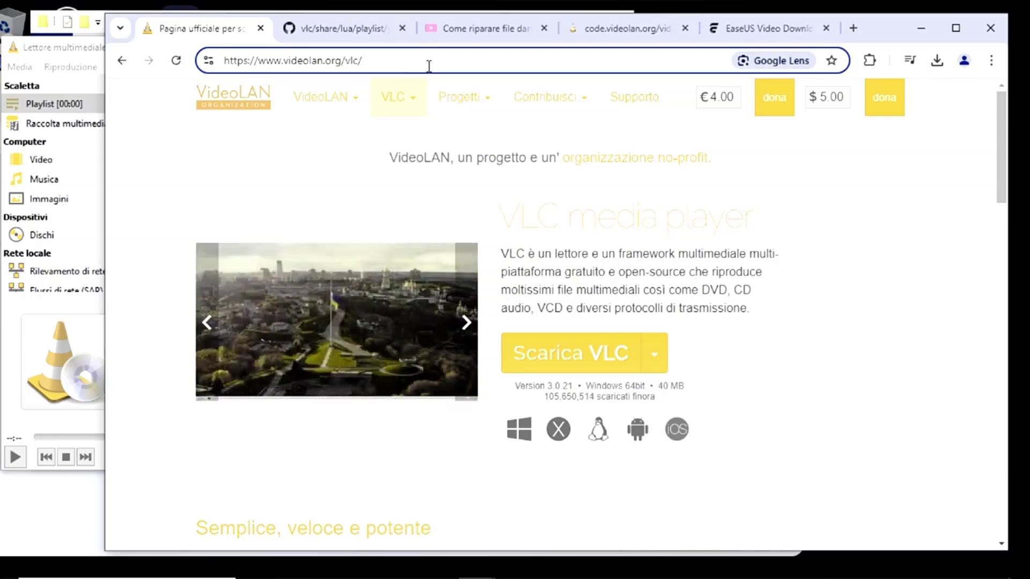
drag(90, 52, 85, 56)
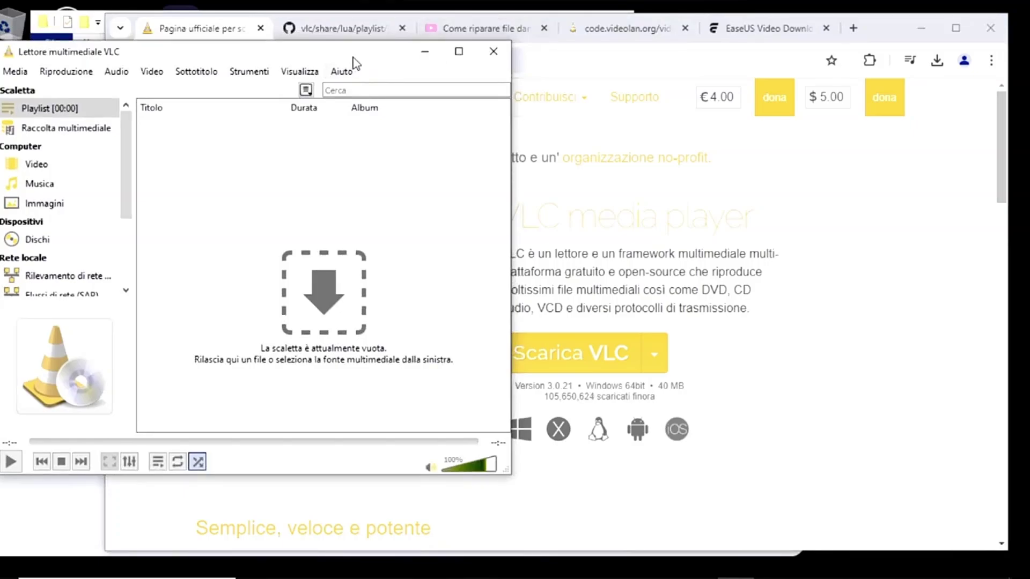
drag(374, 55, 378, 57)
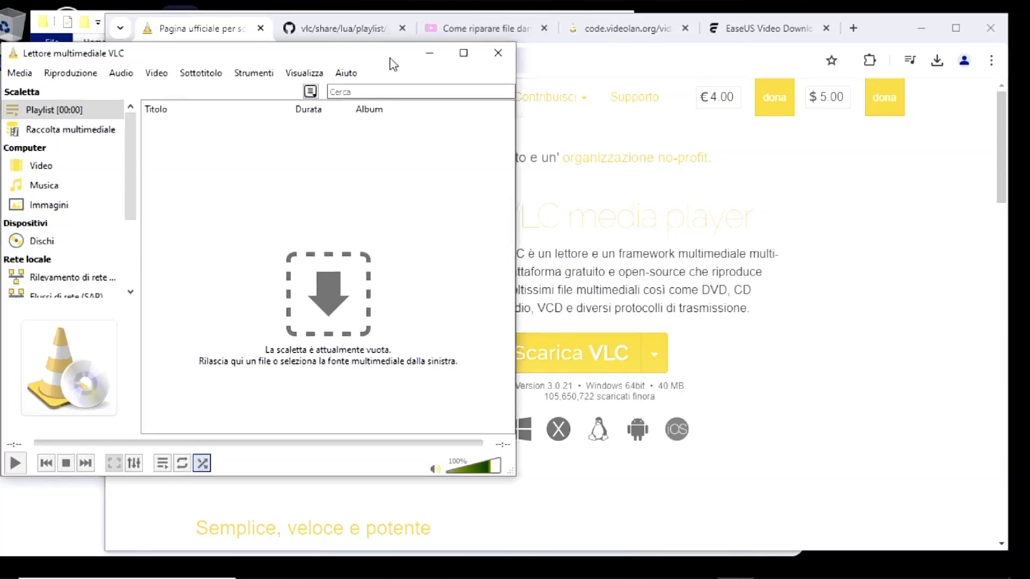
drag(390, 60, 395, 58)
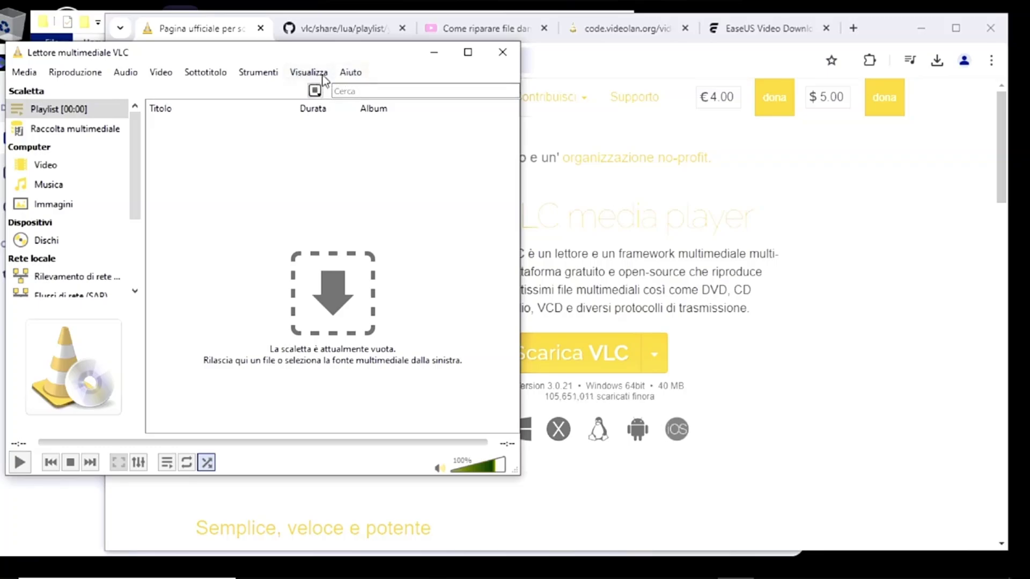
Check for VLC media player updates and close the update dialog.
click(348, 73)
mouse_move(326, 79)
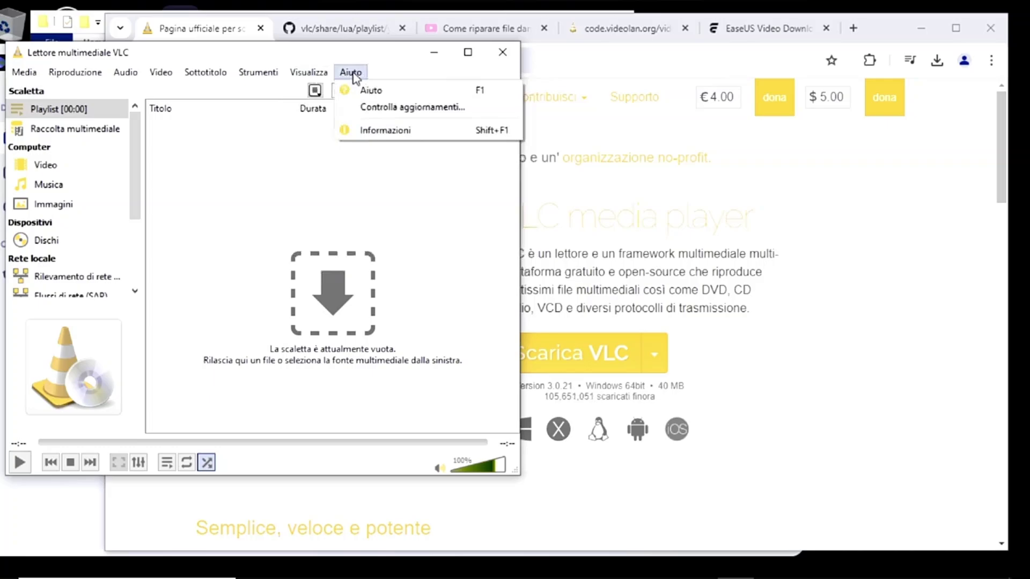
click(374, 110)
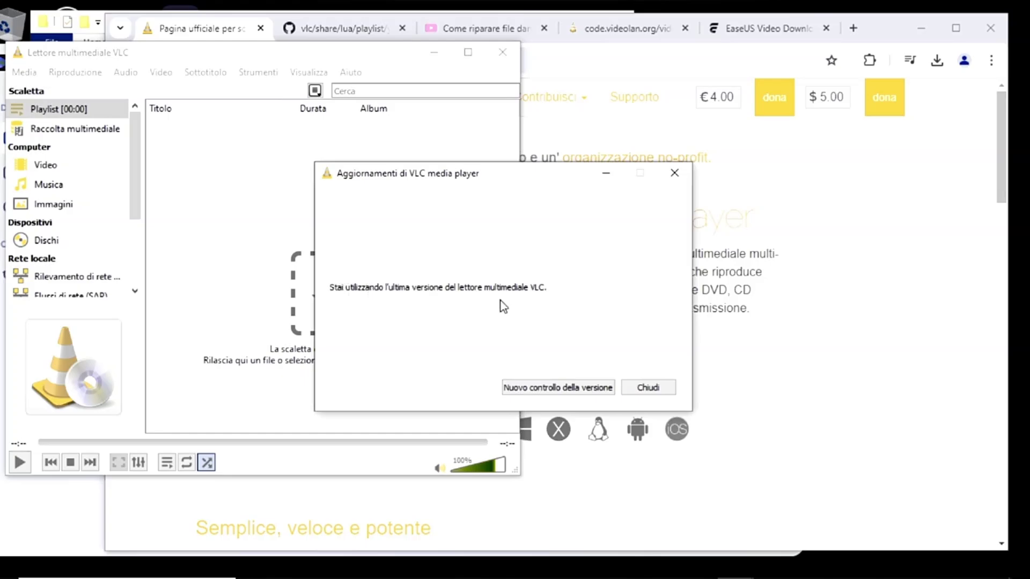
click(601, 387)
click(644, 388)
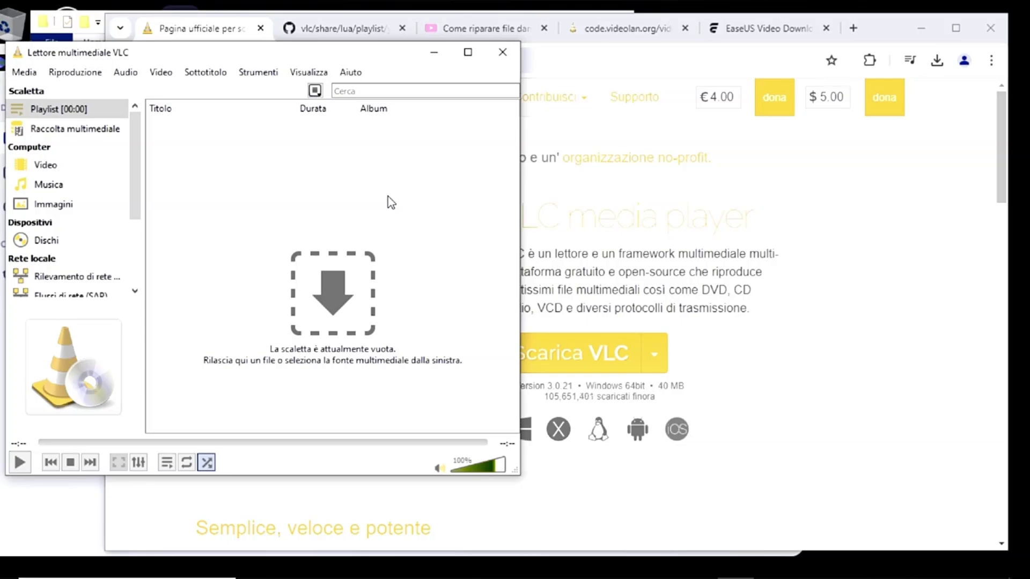
click(350, 76)
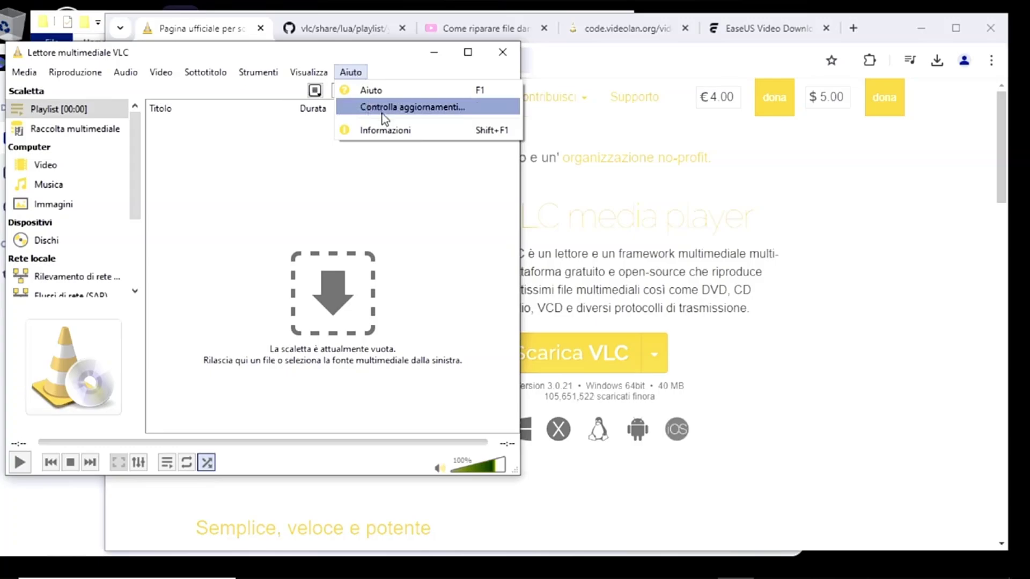
click(384, 56)
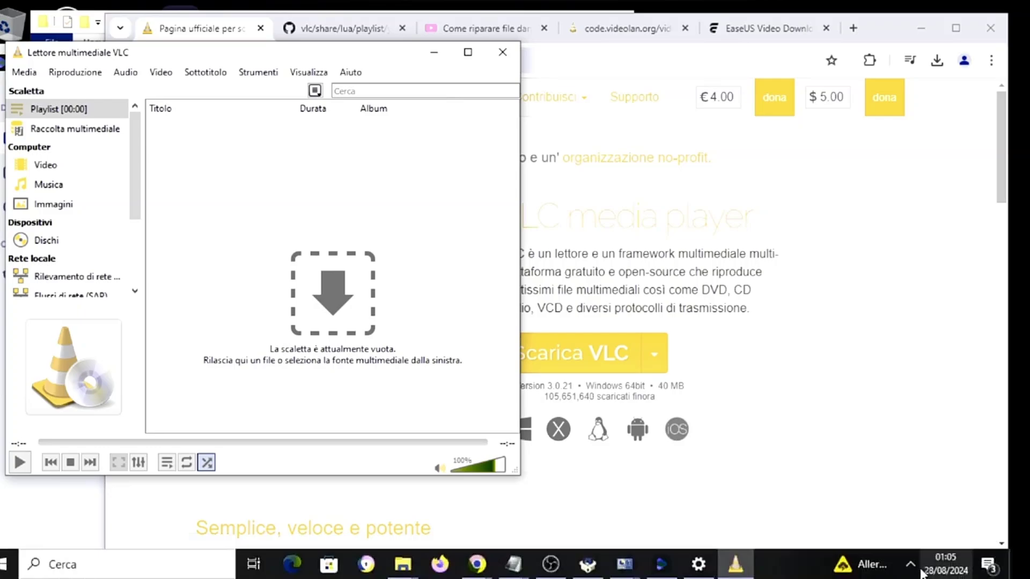
Use the security program among the hidden system tray icons and dismiss the Windows Security virus-protection notification.
click(910, 564)
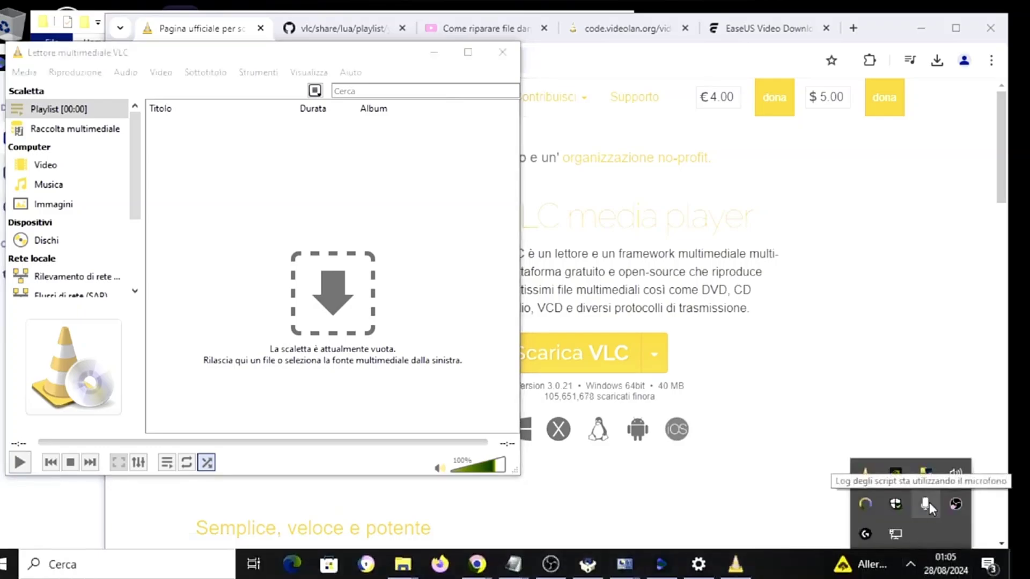
click(928, 475)
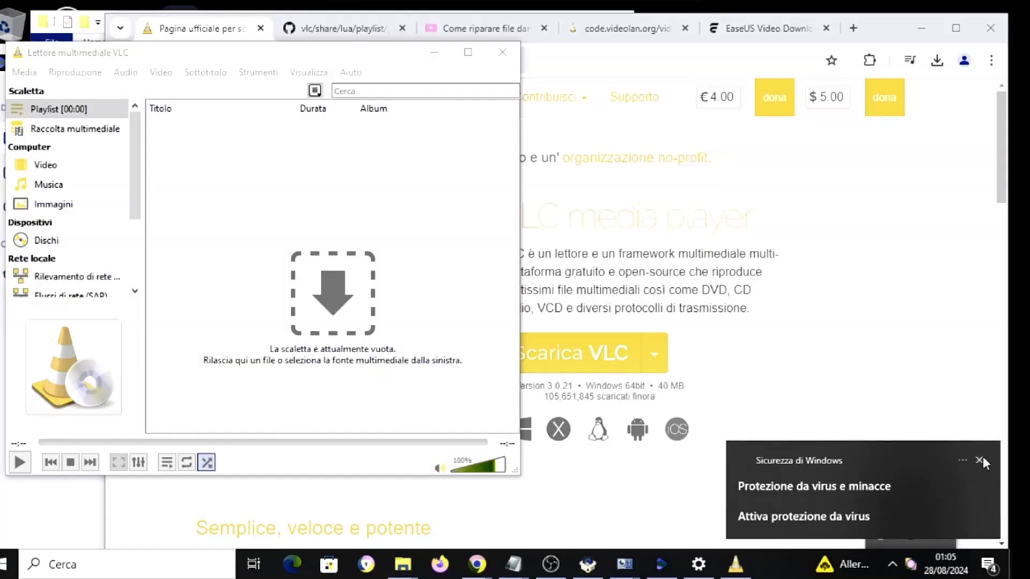
click(980, 460)
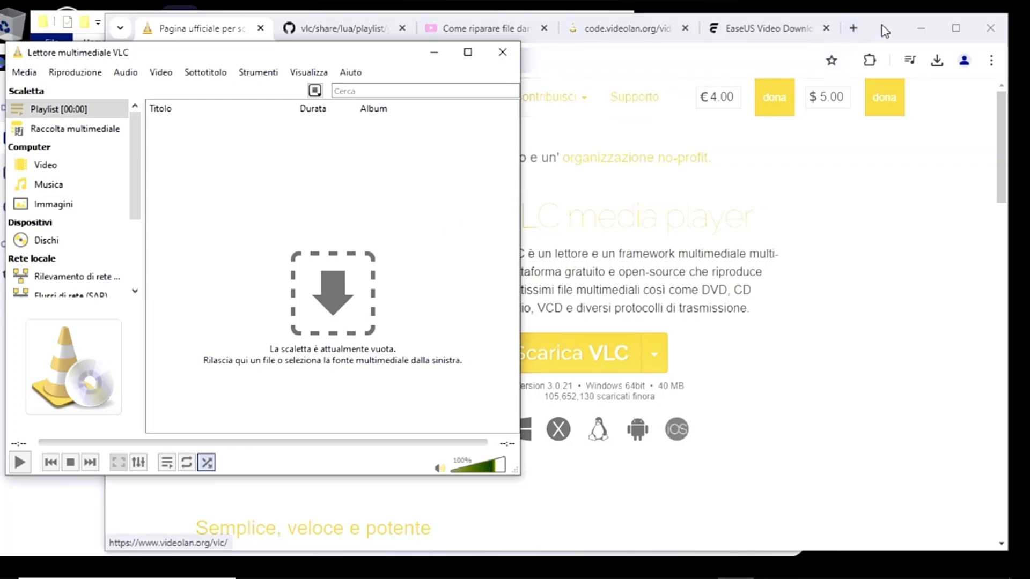
Move the Chrome window down, bring the Control Panel forward and open Windows Defender Firewall.
drag(886, 31, 870, 113)
click(711, 69)
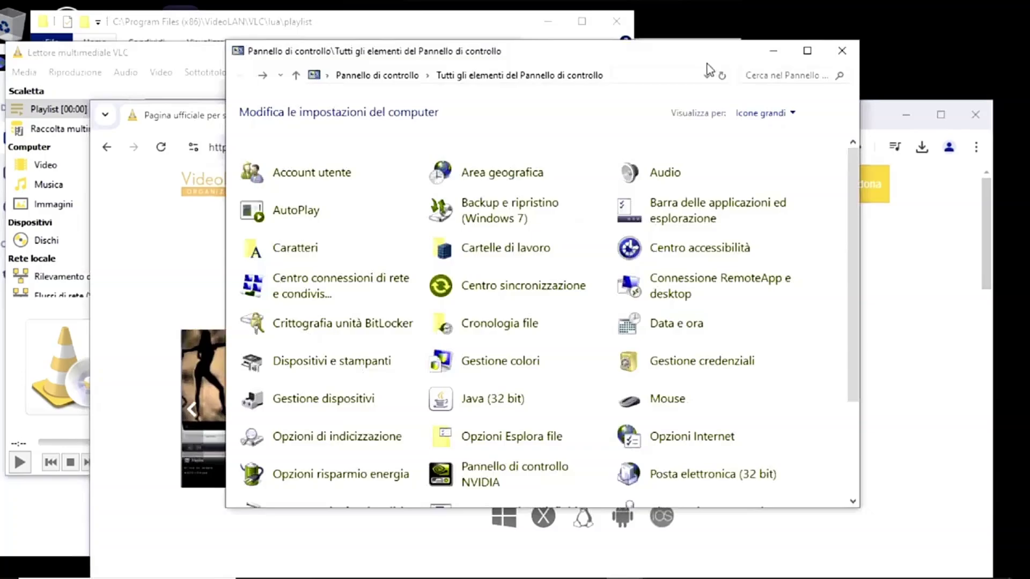
drag(853, 174, 835, 282)
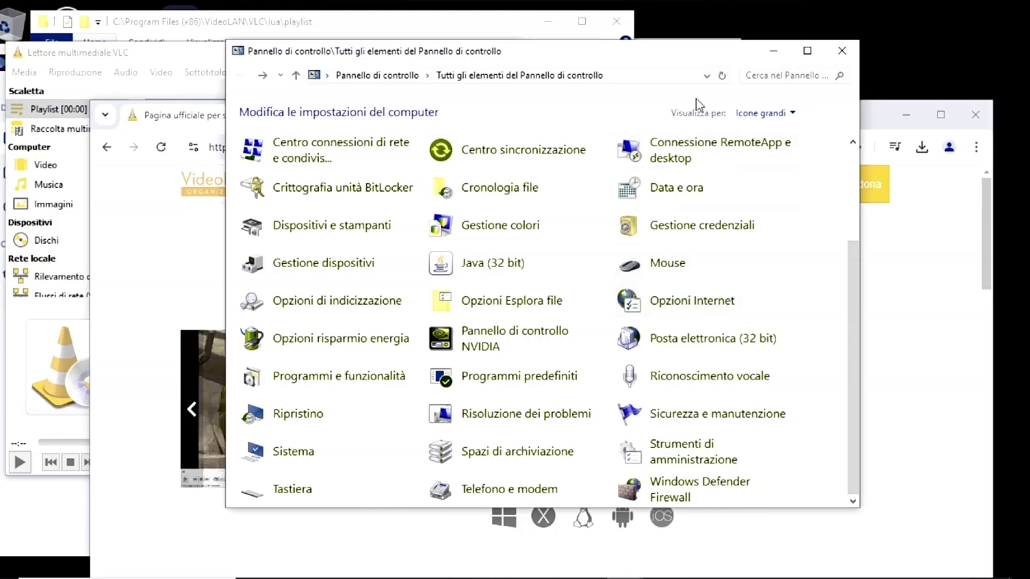
drag(655, 64, 667, 32)
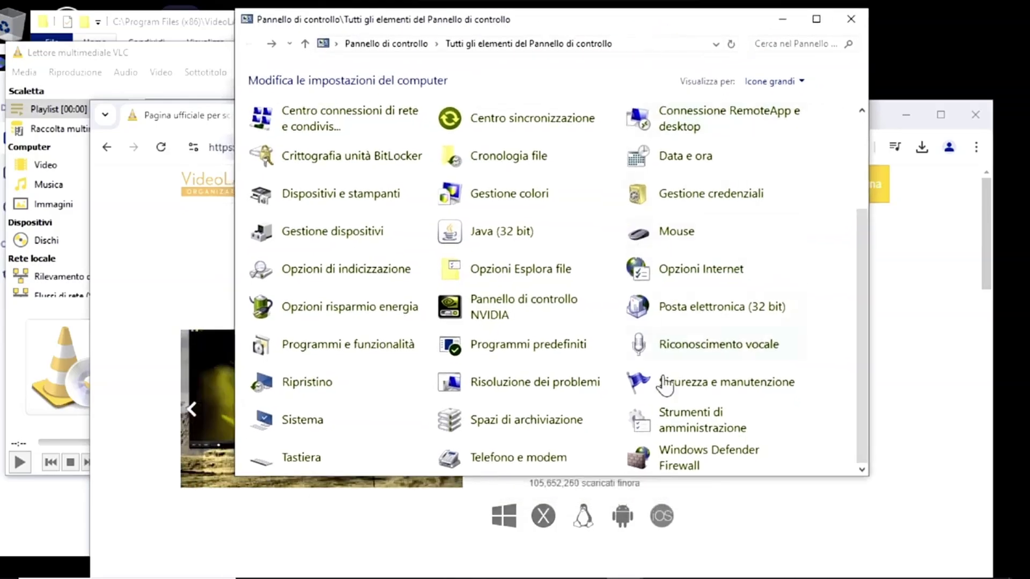
click(680, 465)
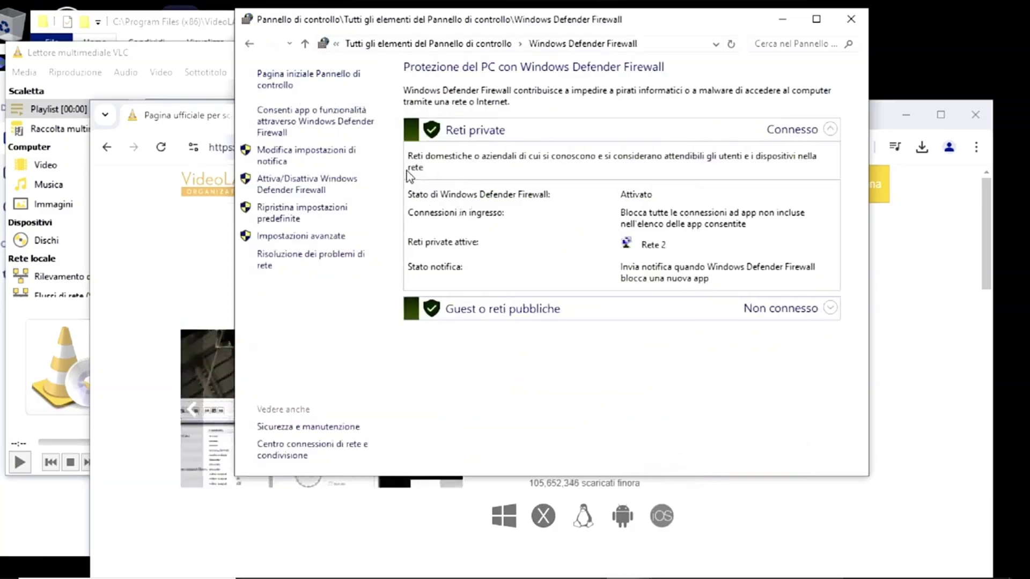
Enlarge the firewall window and open the list of allowed apps at the VLC media player entries.
drag(237, 477, 150, 513)
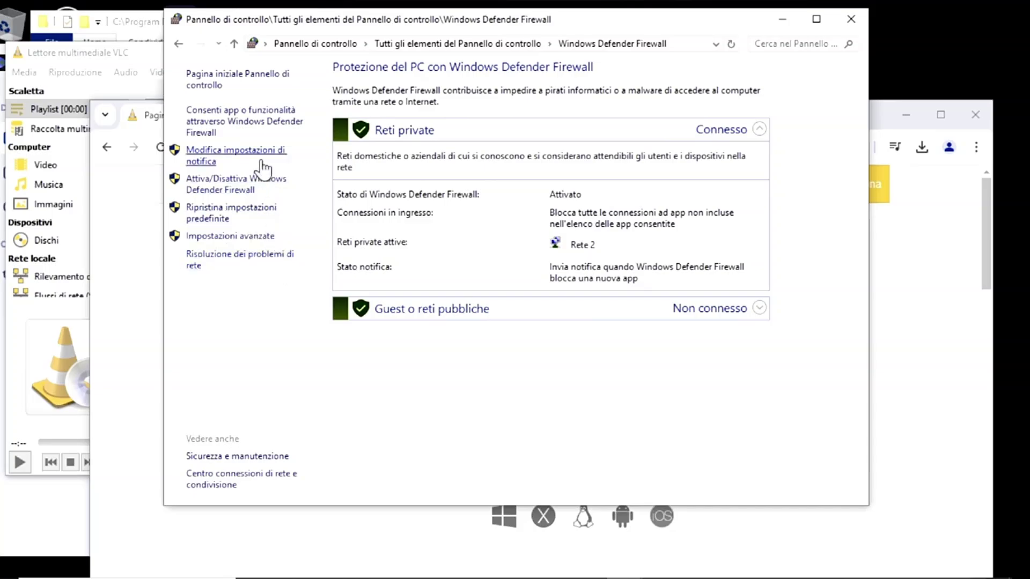
click(262, 127)
drag(723, 186, 703, 320)
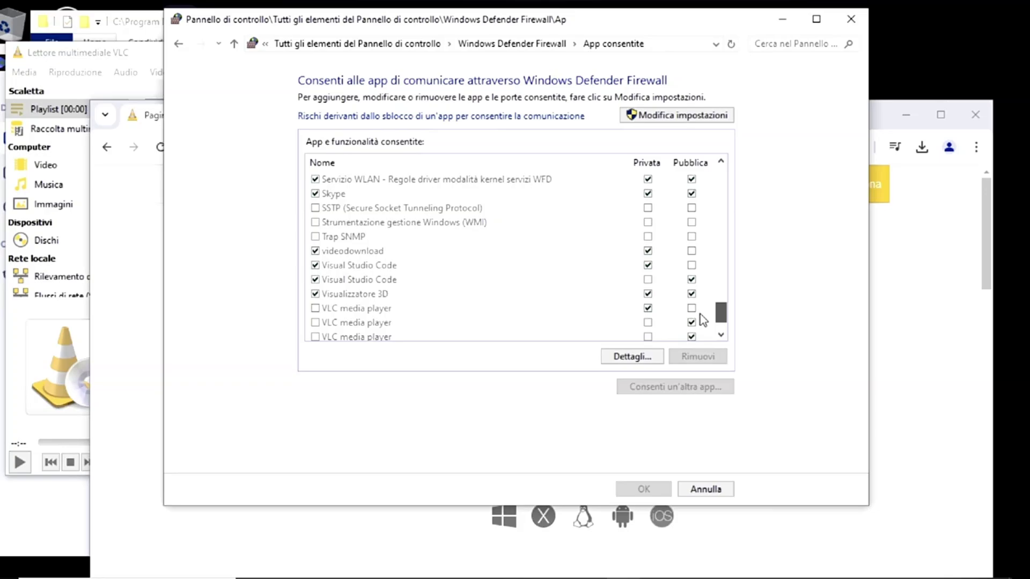
scroll(702, 321, down, 1)
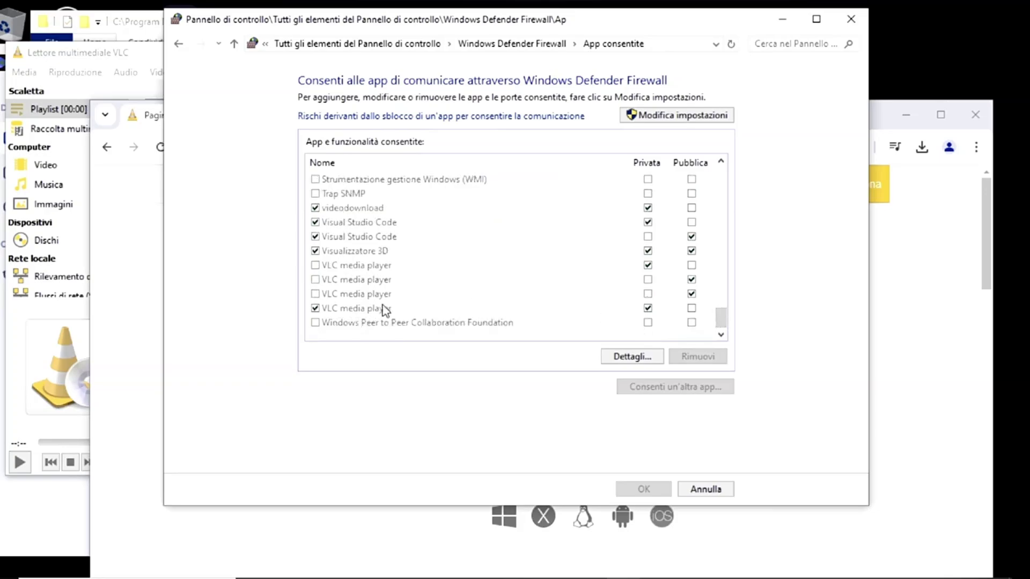
View the details of the enabled VLC media player entry and cancel its dialog.
click(648, 308)
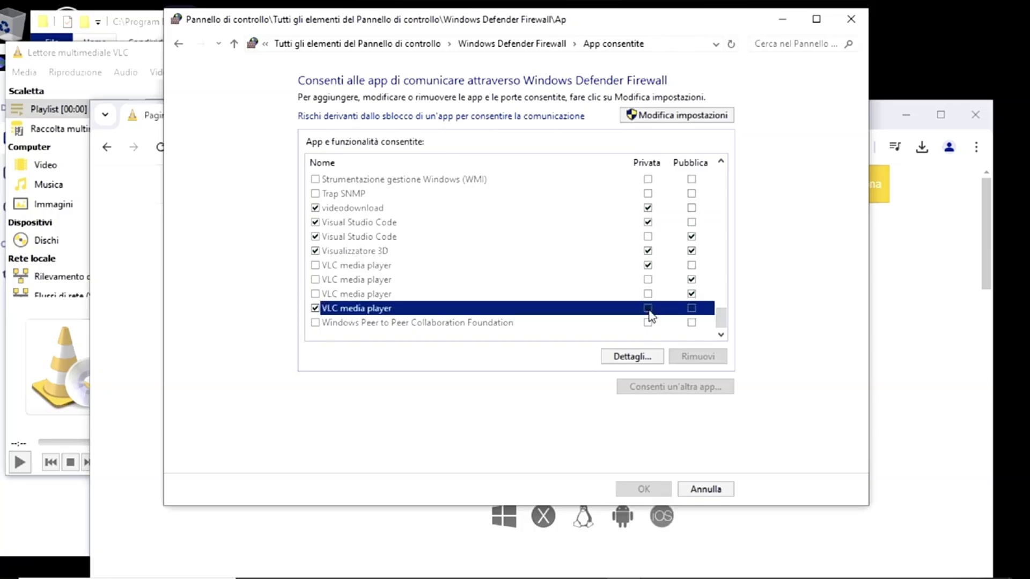
click(707, 292)
click(693, 314)
click(632, 357)
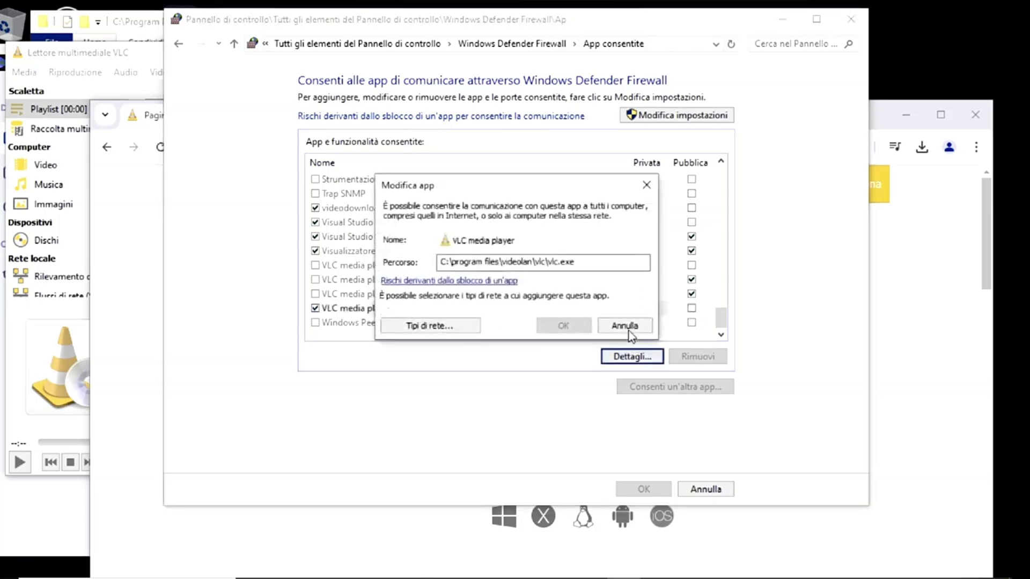
click(618, 328)
click(671, 310)
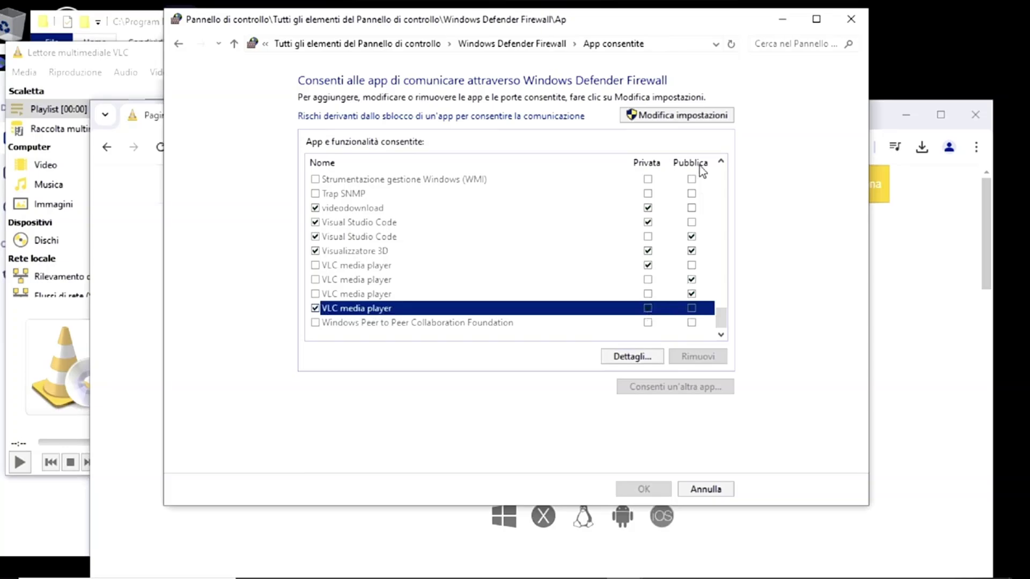
Enable changes to the allowed apps, allow the enabled VLC media player entry on public networks and accept its app details.
click(696, 114)
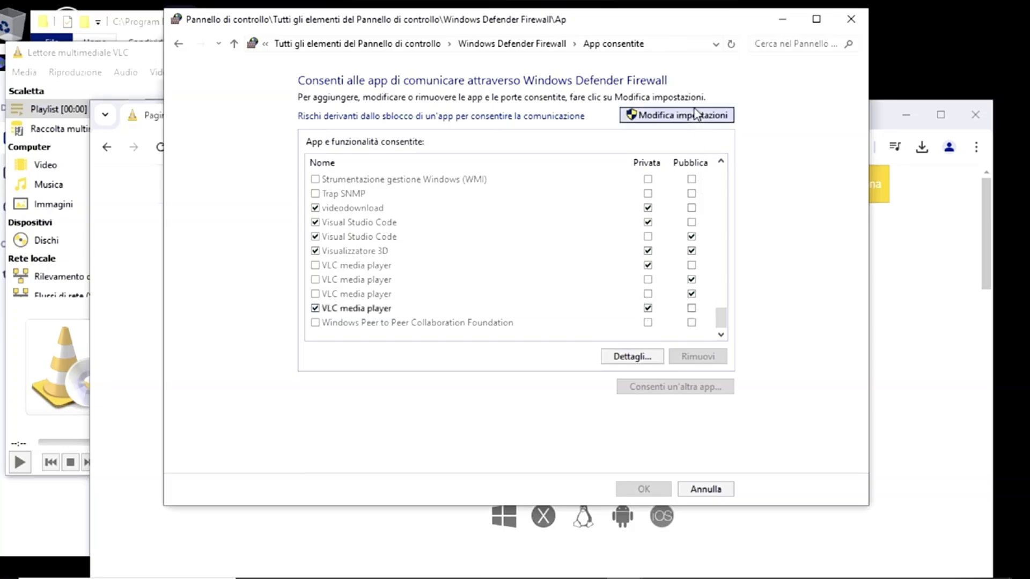
click(658, 119)
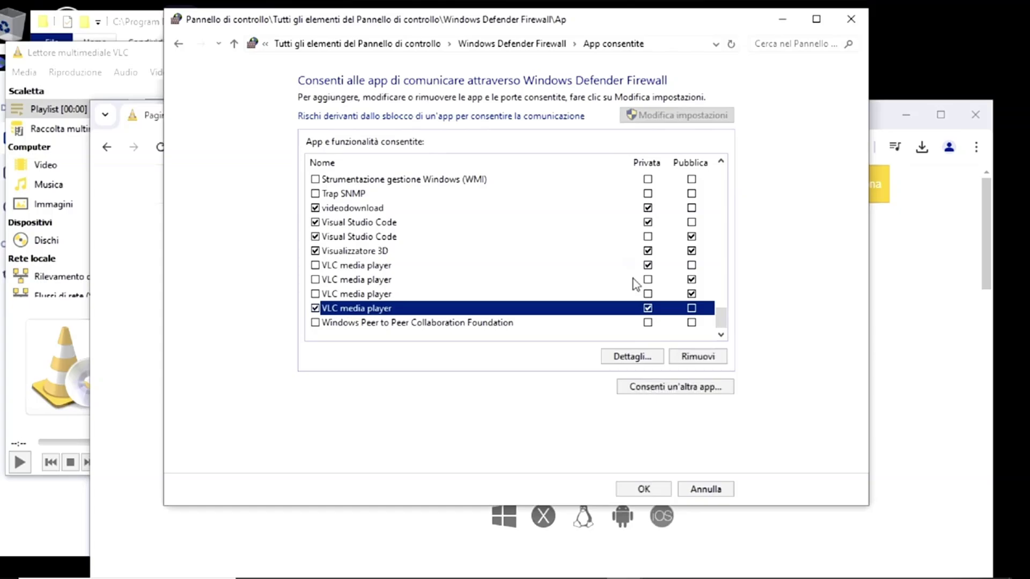
click(649, 309)
click(691, 309)
click(635, 355)
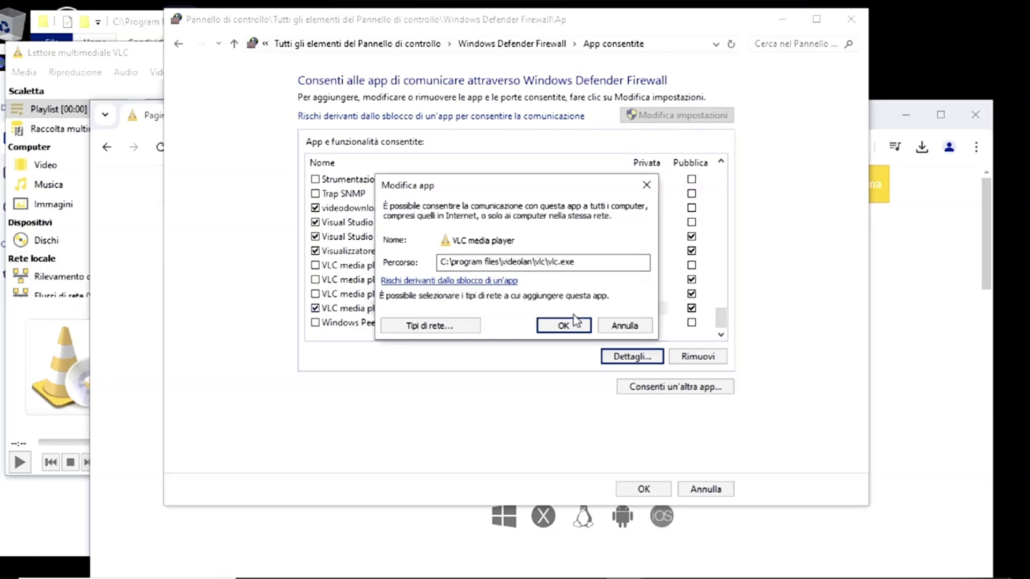
click(564, 327)
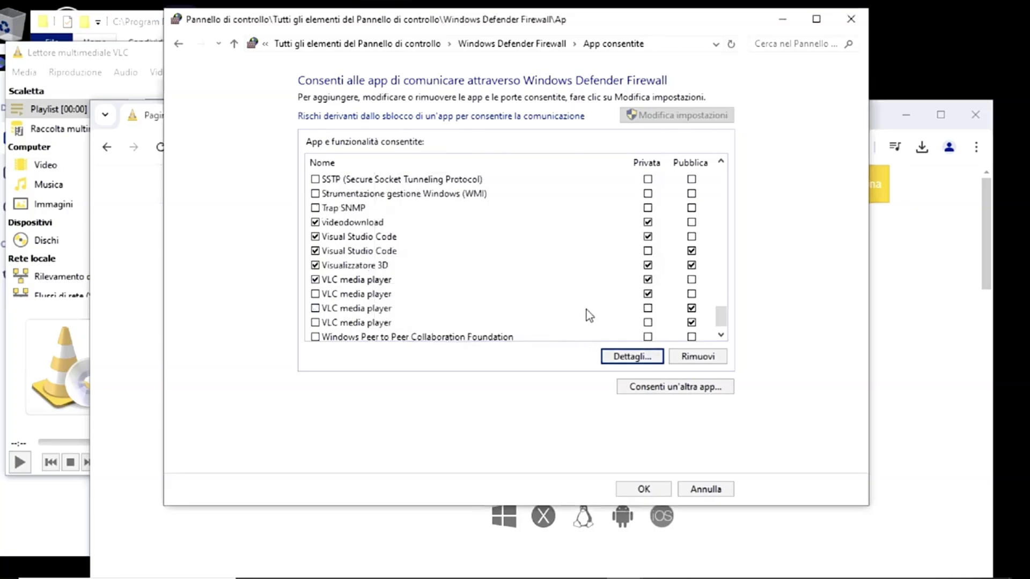
Set the enabled VLC media player entry to allow public networks only, and save the allowed apps.
click(647, 294)
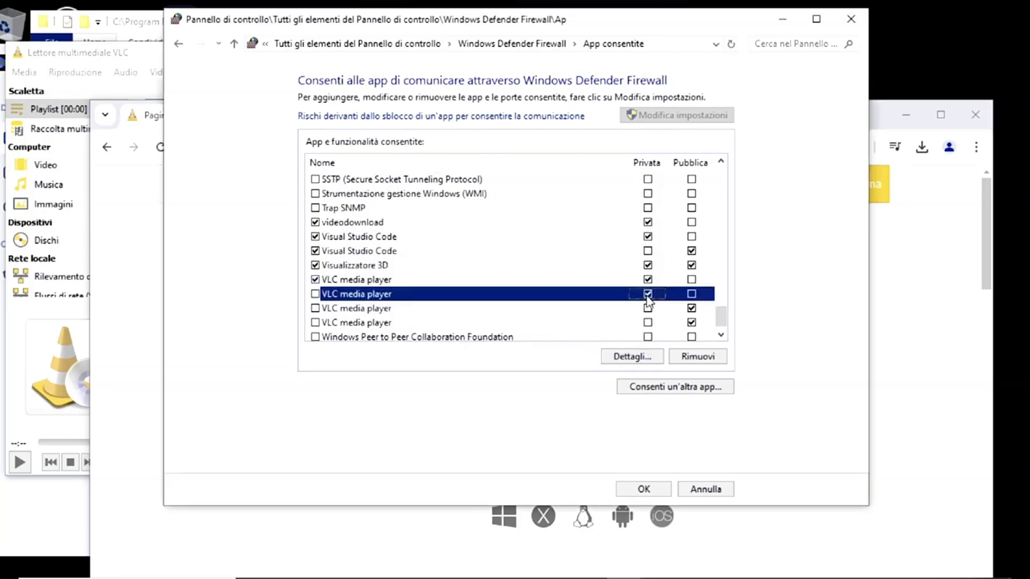
click(659, 279)
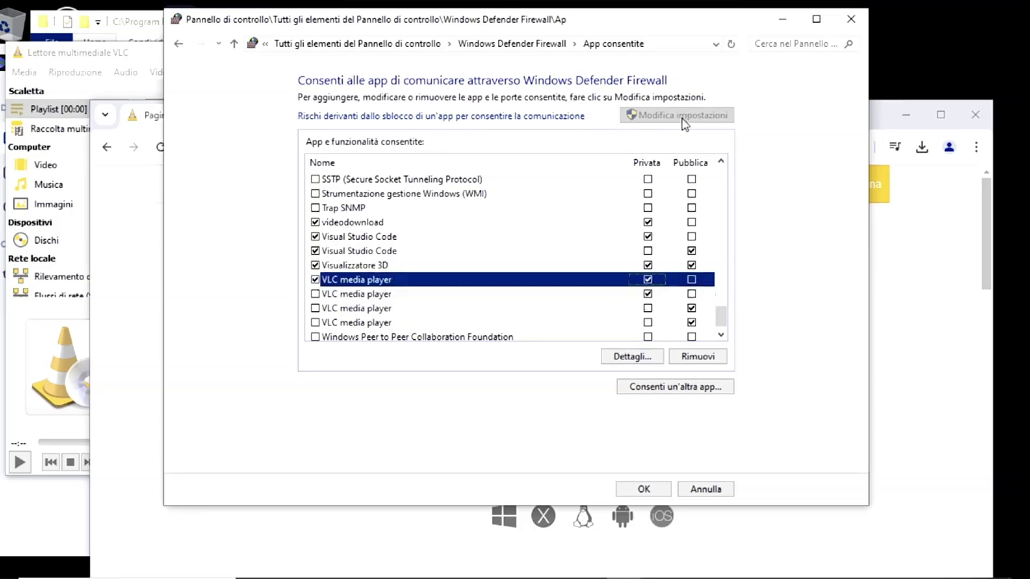
click(655, 294)
click(658, 280)
click(692, 280)
click(648, 279)
click(641, 488)
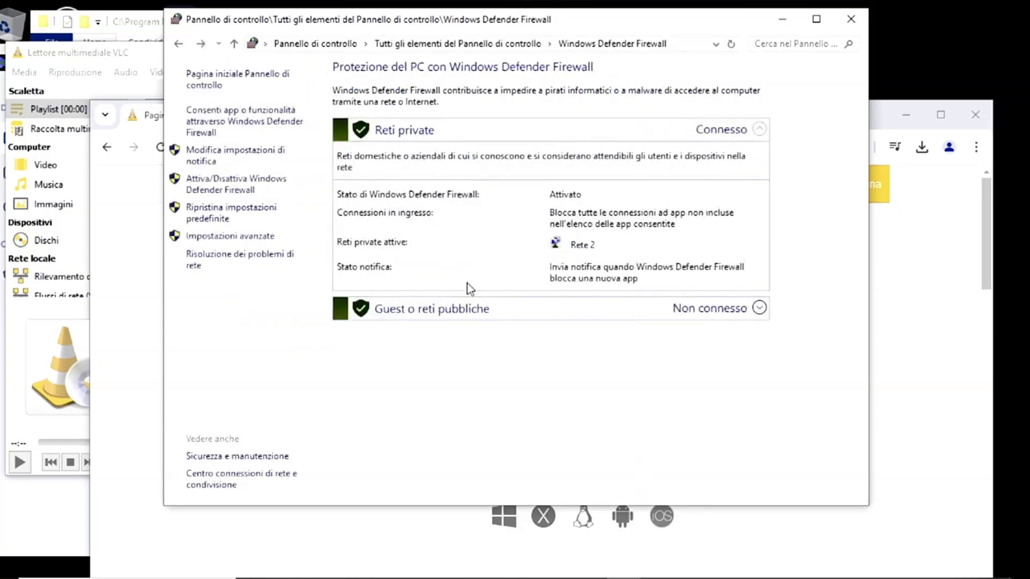
Reopen the allowed apps list, review the network permissions of the VLC media player entries and return to the firewall overview.
click(257, 134)
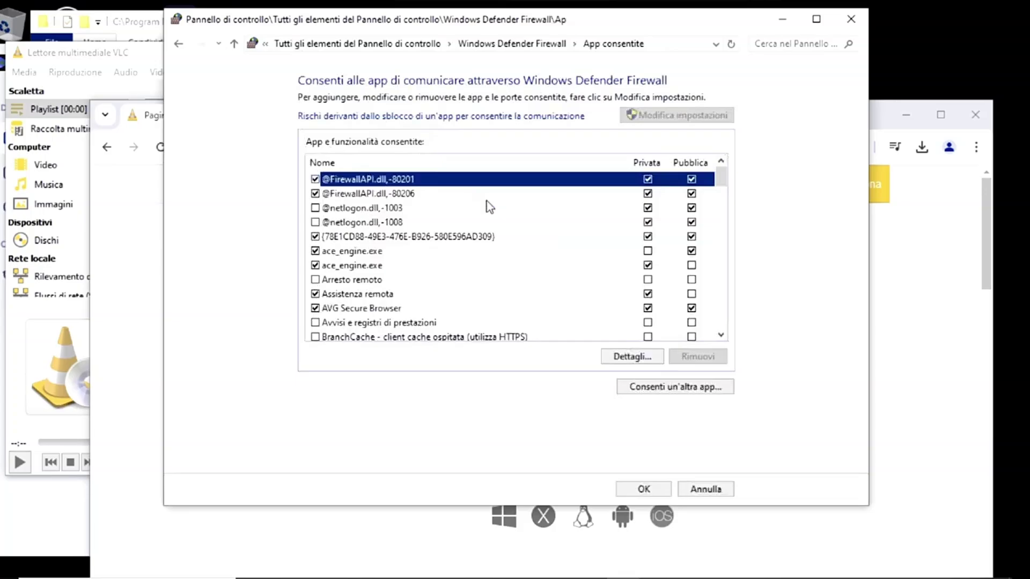
click(179, 44)
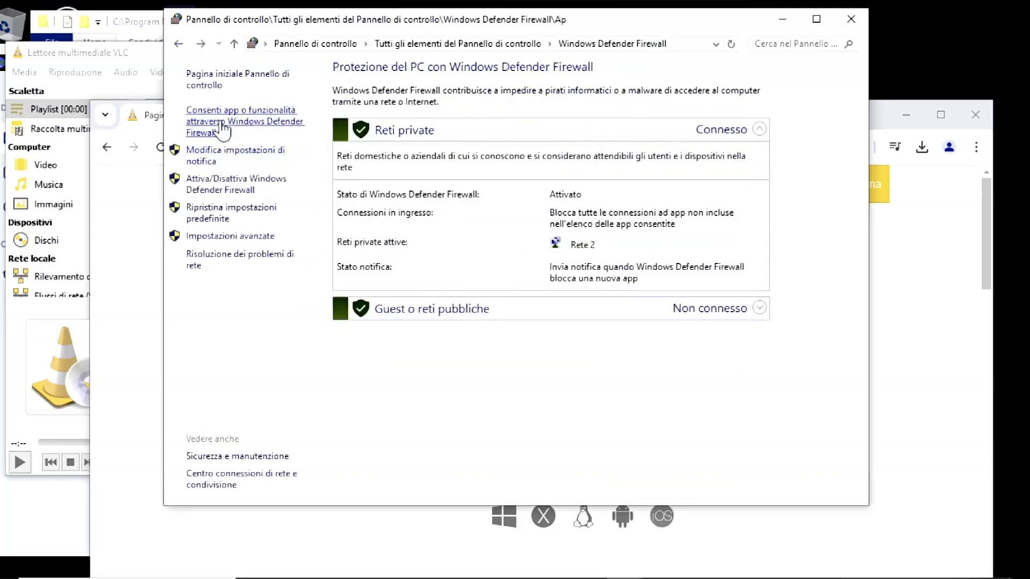
click(223, 129)
drag(724, 179, 704, 333)
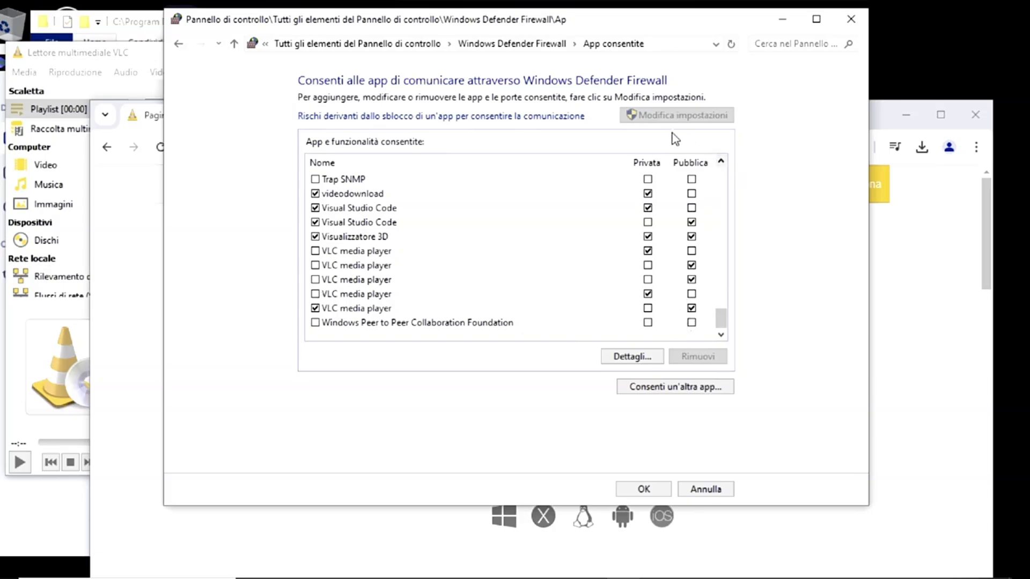
click(181, 46)
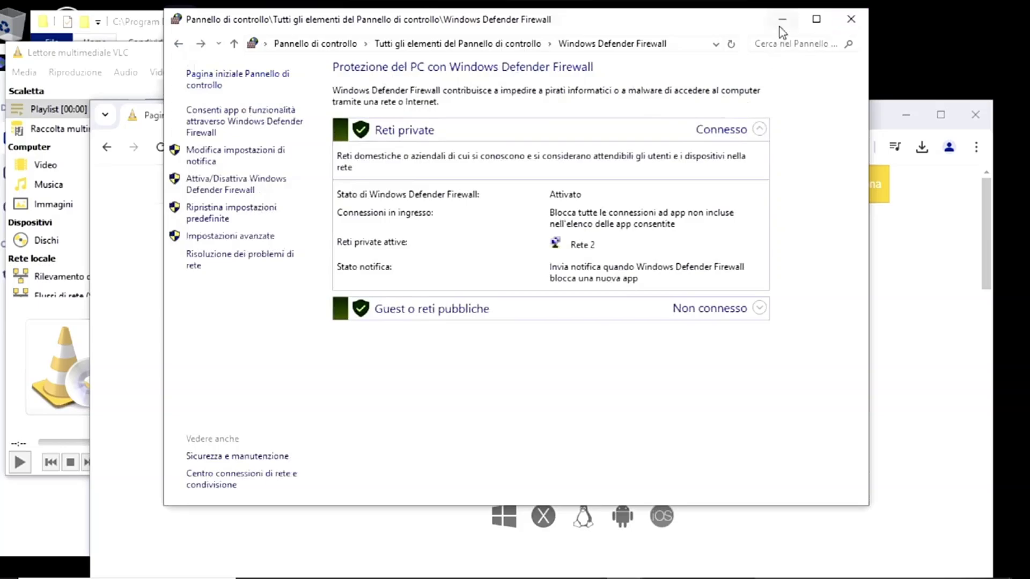
Move the firewall window aside, switch to Chrome and move its window up.
drag(647, 31, 694, 81)
key(alt+Tab)
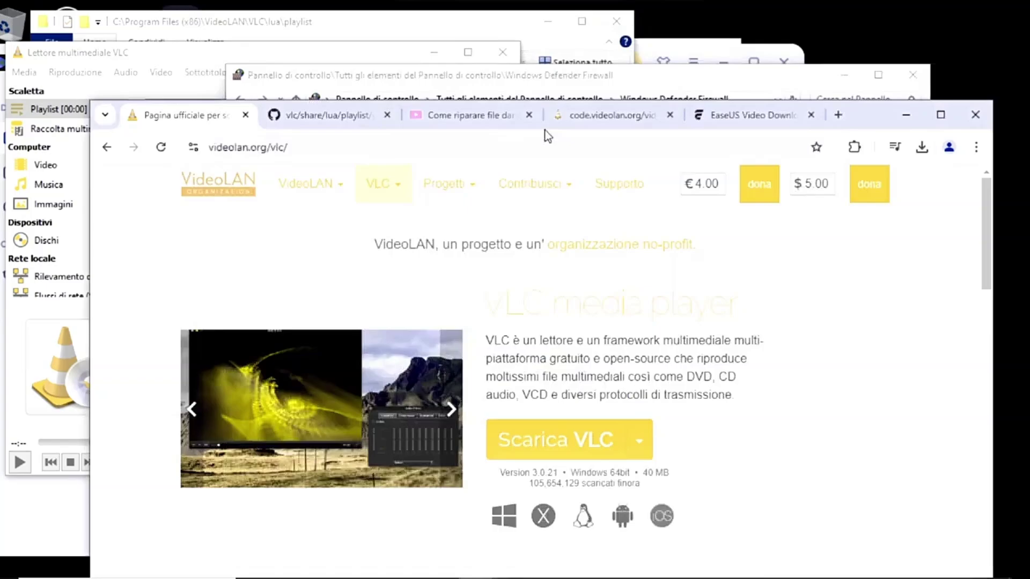
drag(868, 114, 858, 48)
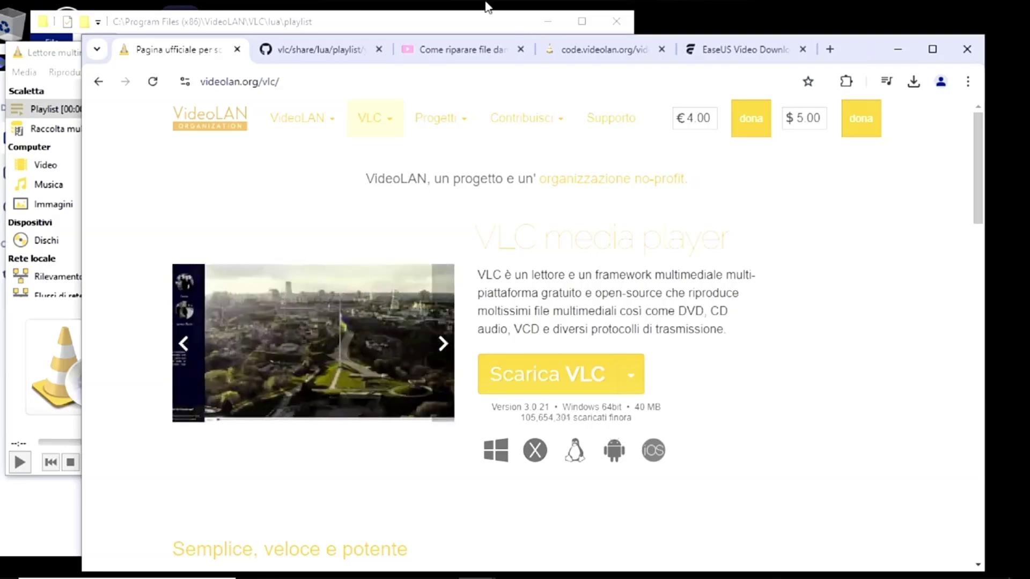
Show the GitHub page of youtube.lua, move the browser window up slightly and reveal the page's full address.
click(349, 49)
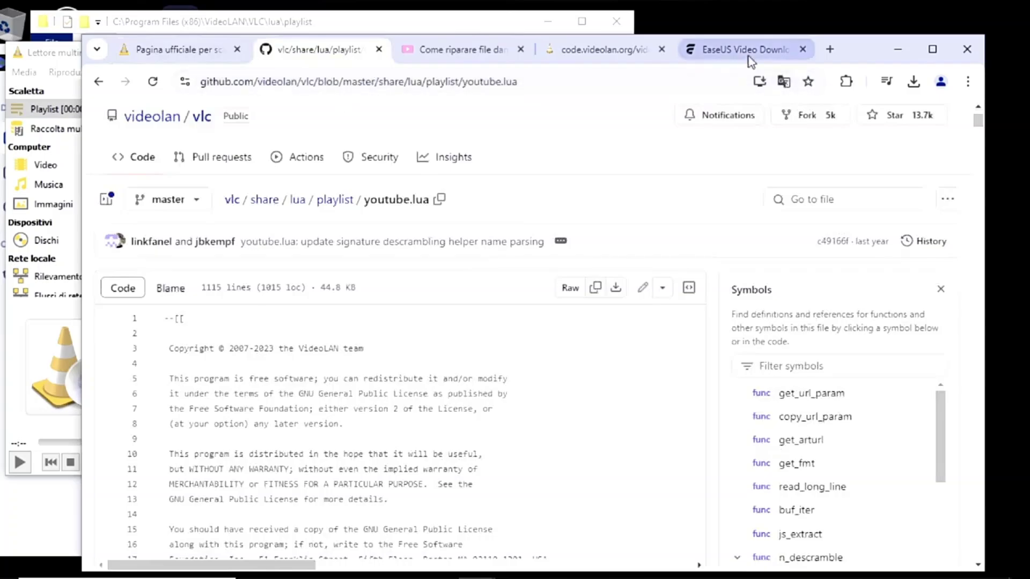
drag(852, 47, 858, 27)
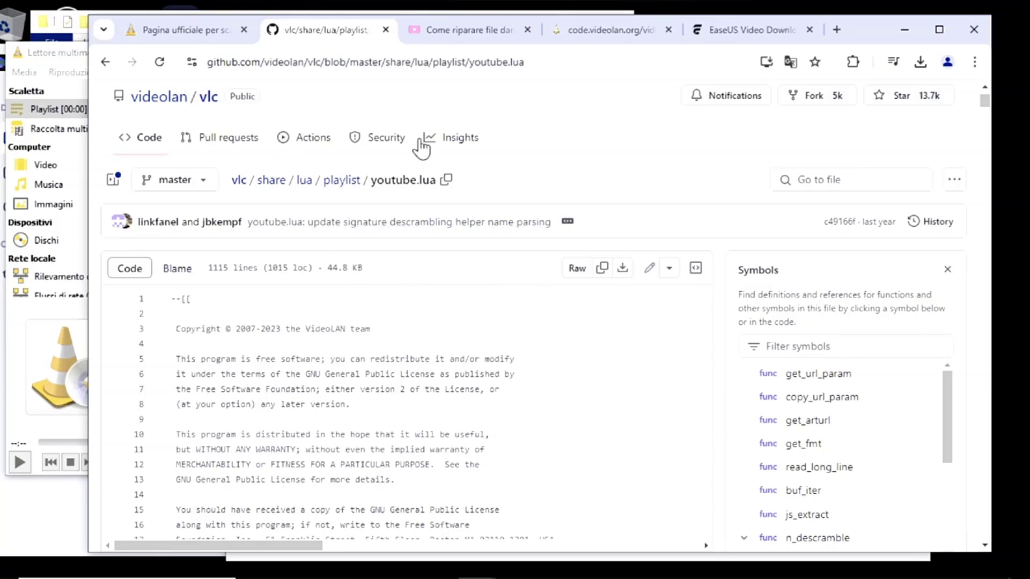
click(363, 60)
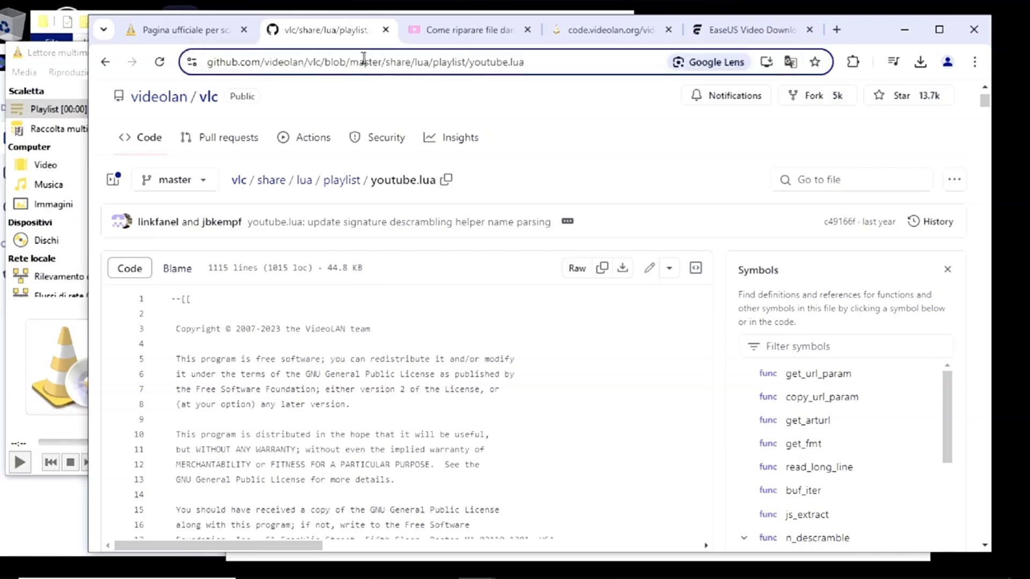
click(440, 62)
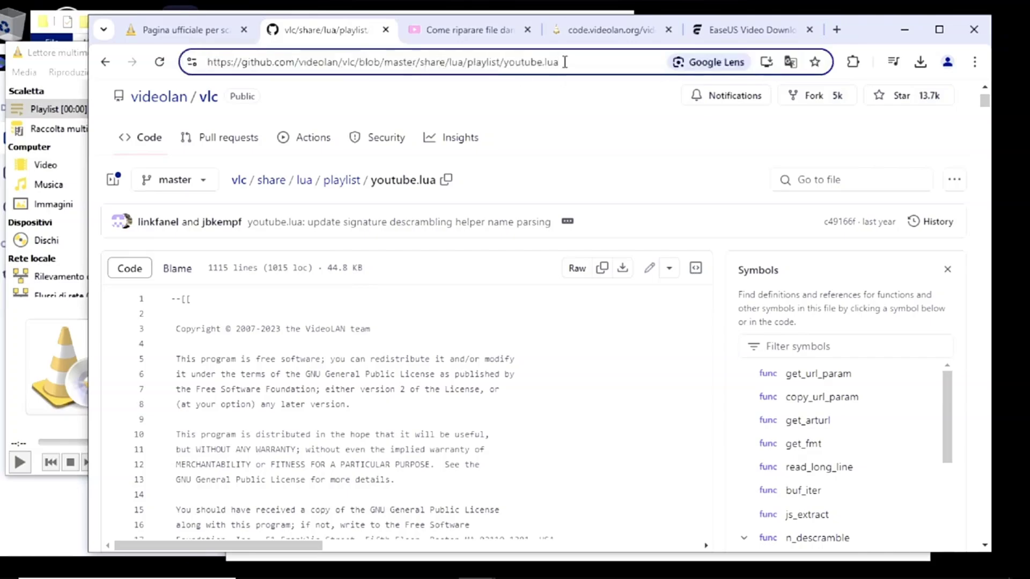
Place the code.videolan.org tab beside the GitHub tab and compare the two youtube.lua source pages.
click(606, 29)
drag(607, 30, 468, 34)
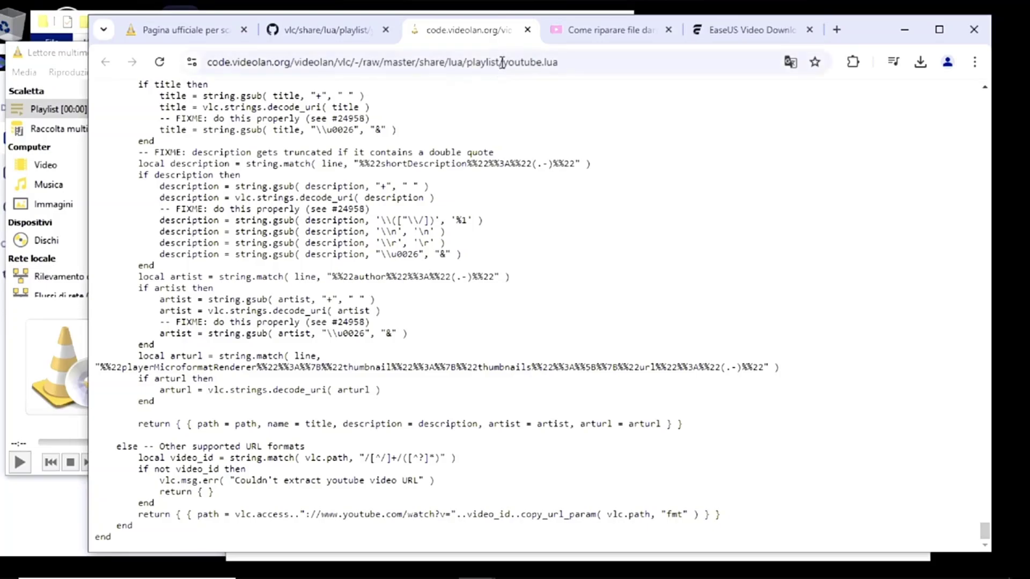
click(338, 31)
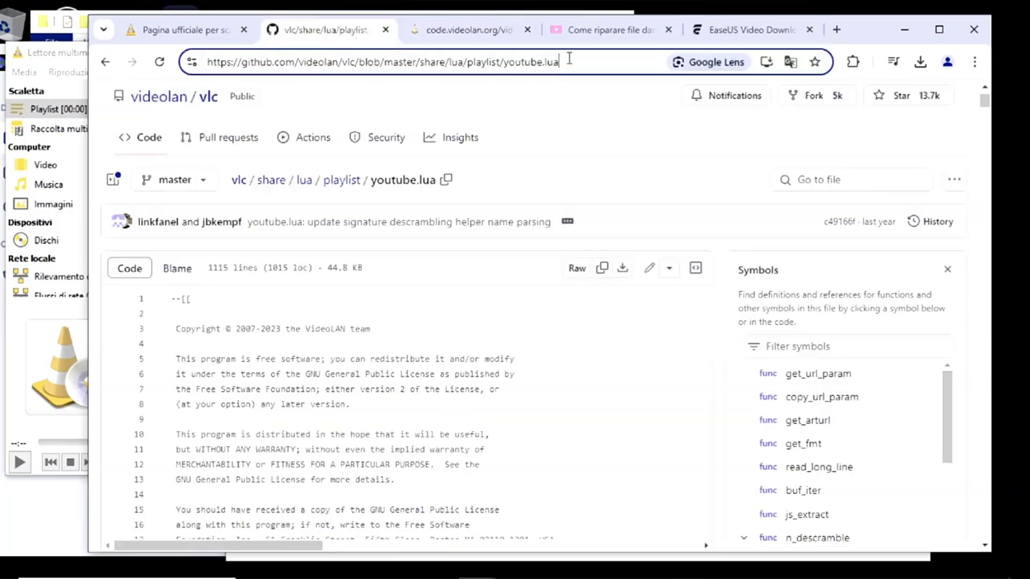
click(610, 32)
click(483, 32)
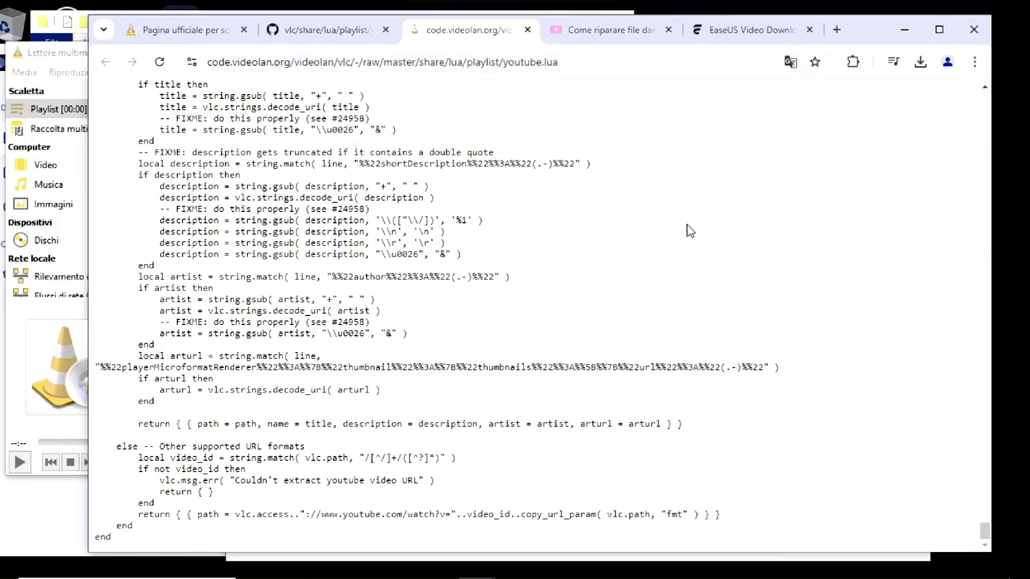
Highlight the entire raw youtube.lua source text on code.videolan.org and clear the selection.
key(ctrl+a)
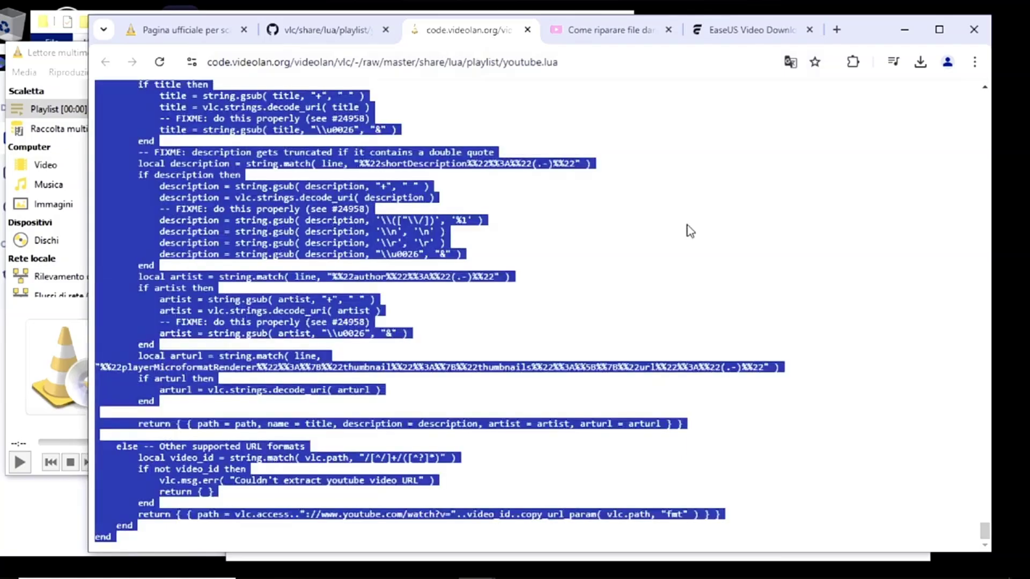
click(634, 286)
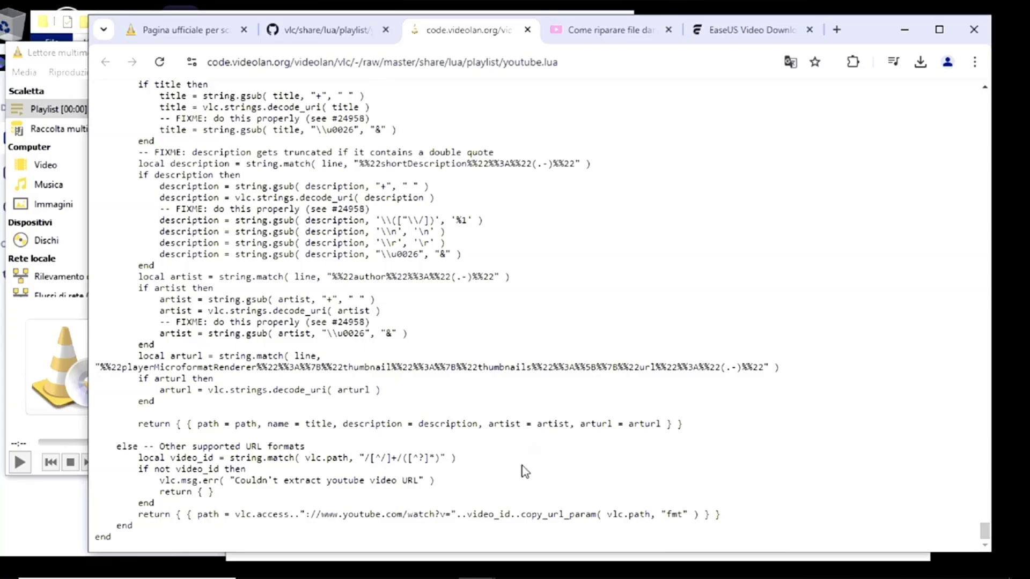
drag(378, 536, 362, 276)
click(378, 249)
Return to the share/lua/playlist folder on GitHub, maximize the browser and open youtube.lua from the file list.
click(354, 31)
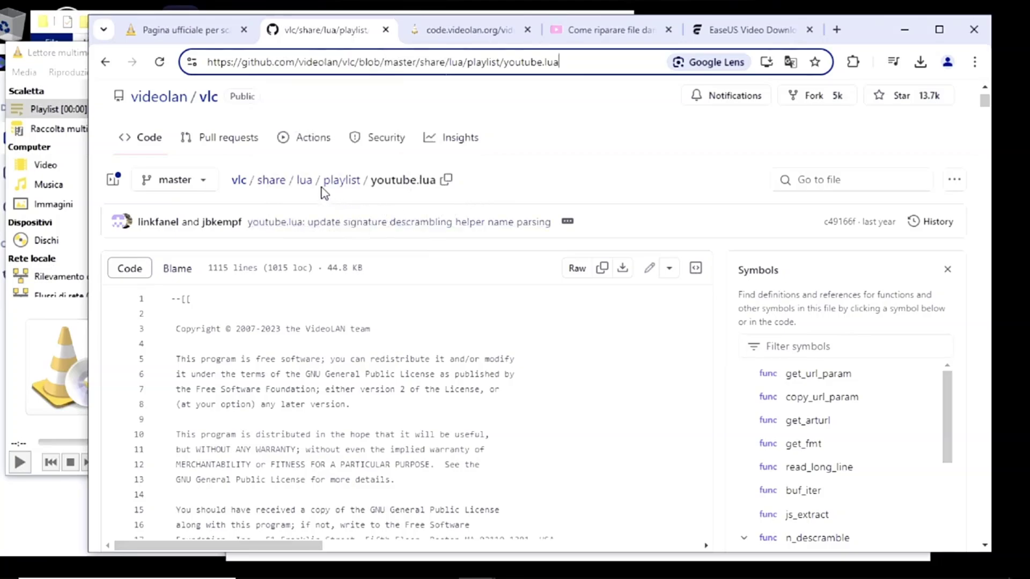
key(alt+Left)
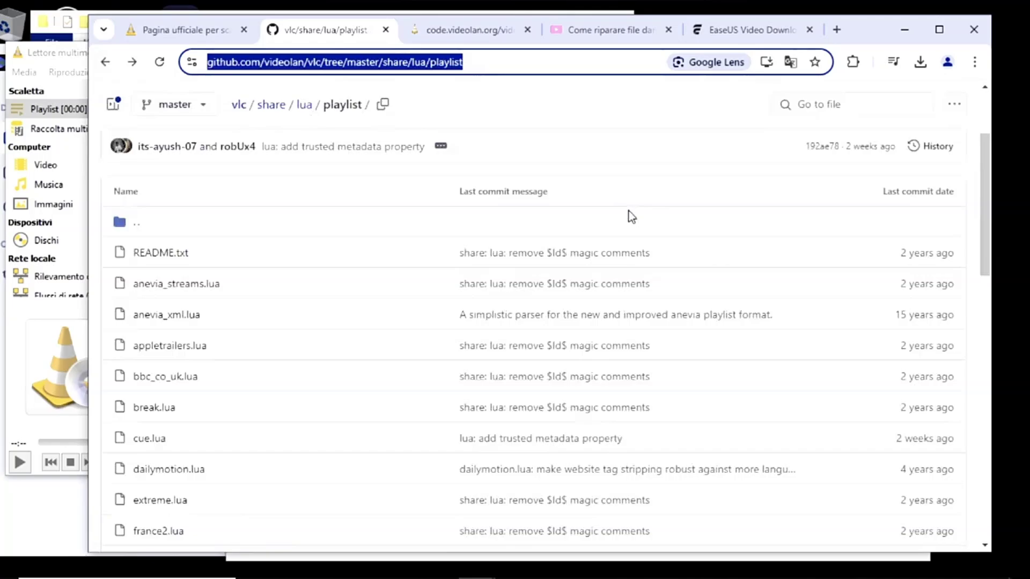
scroll(629, 214, down, 7)
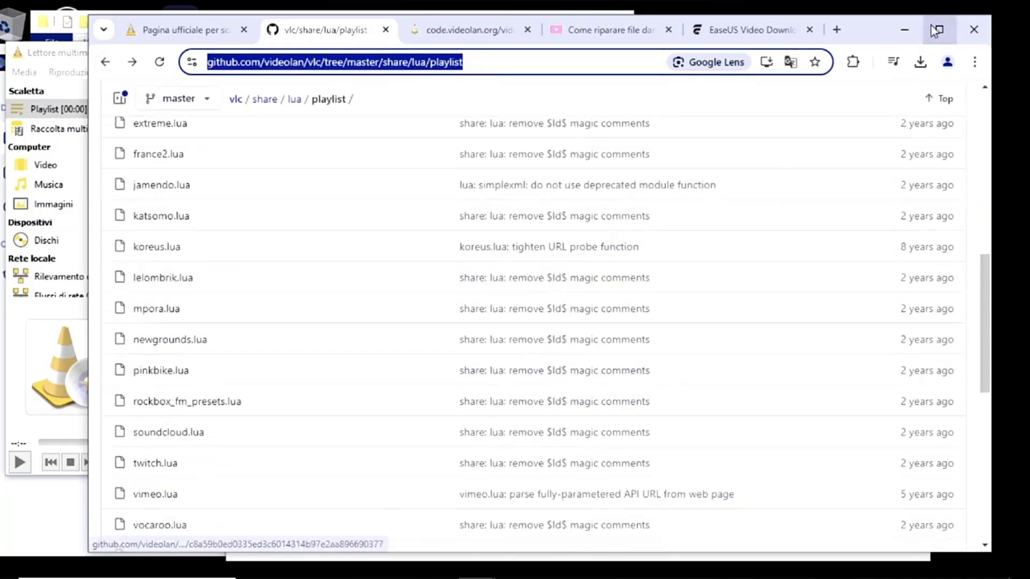
click(937, 31)
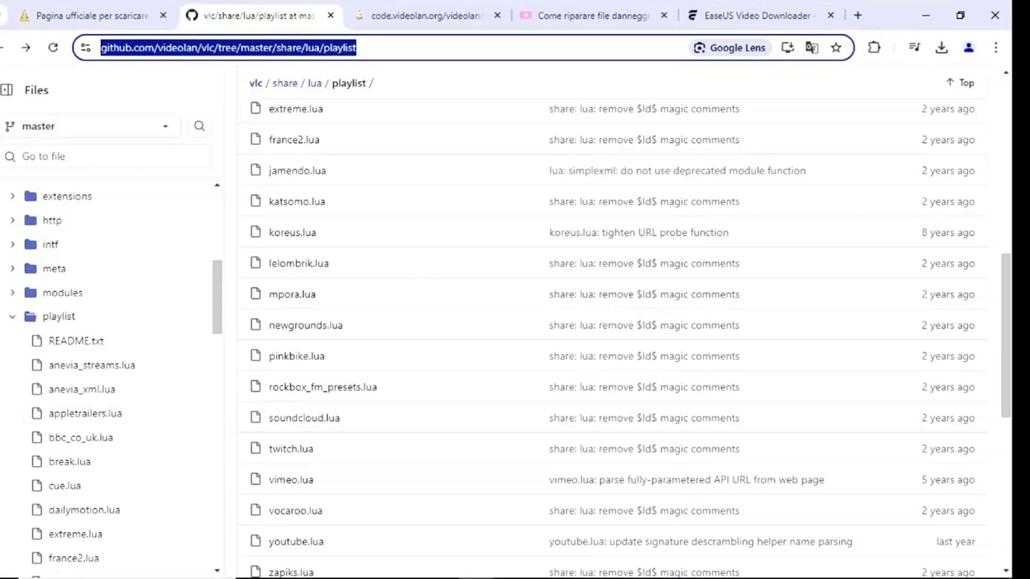
drag(1006, 280, 989, 367)
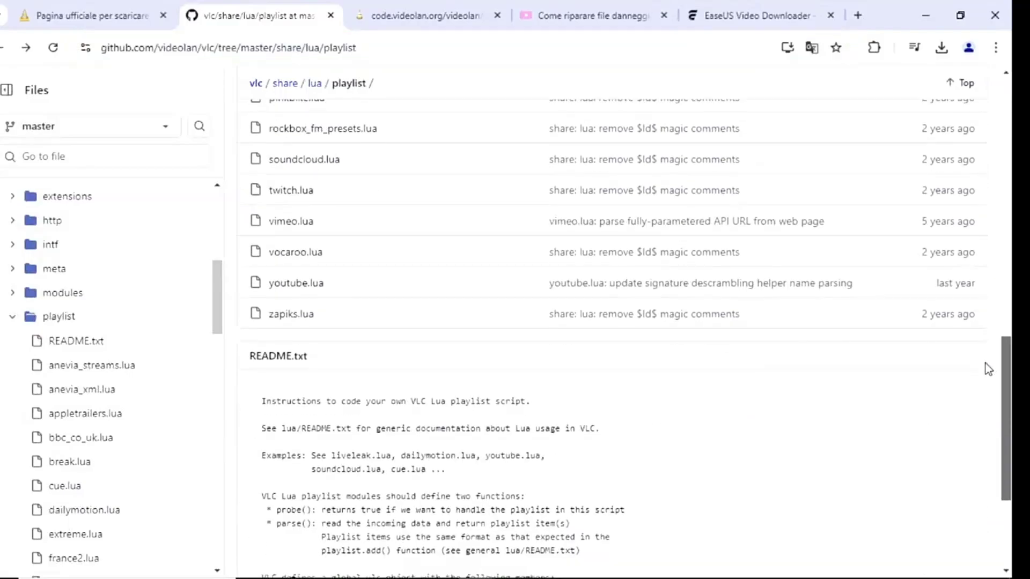
click(318, 284)
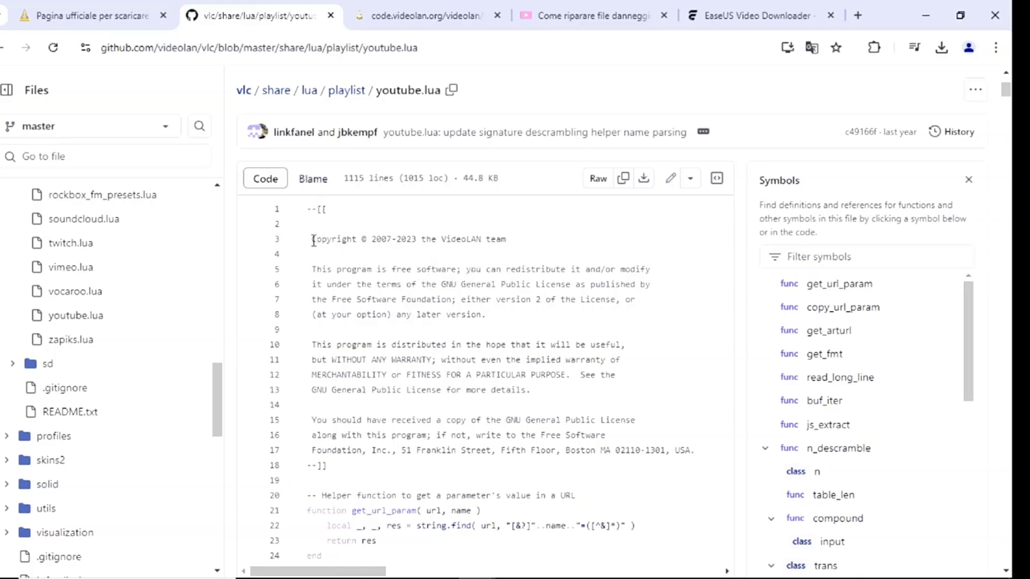
Download the raw youtube.lua file from its GitHub page and dismiss the downloads pop-up.
drag(313, 242, 340, 269)
click(382, 285)
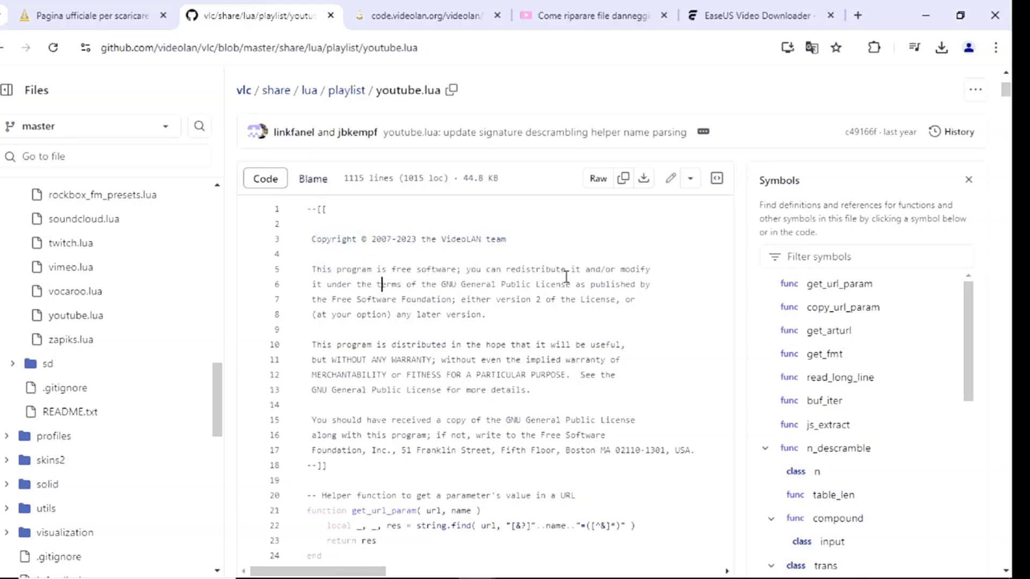
click(647, 188)
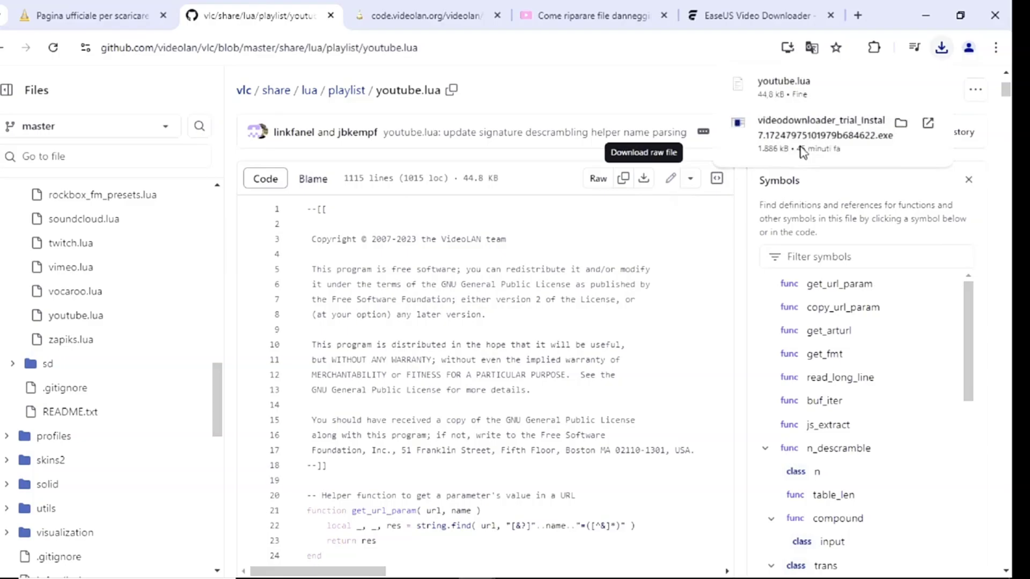
click(588, 209)
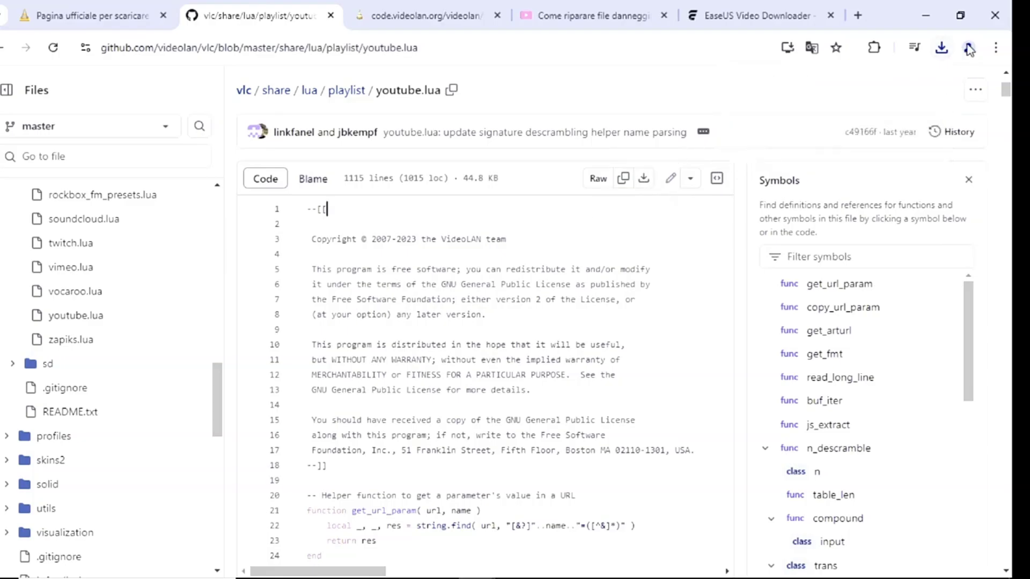
Restore and shift the browser, switch to the VLC\lua\playlist folder in File Explorer, examine its full path and select youtube.luac.
click(956, 19)
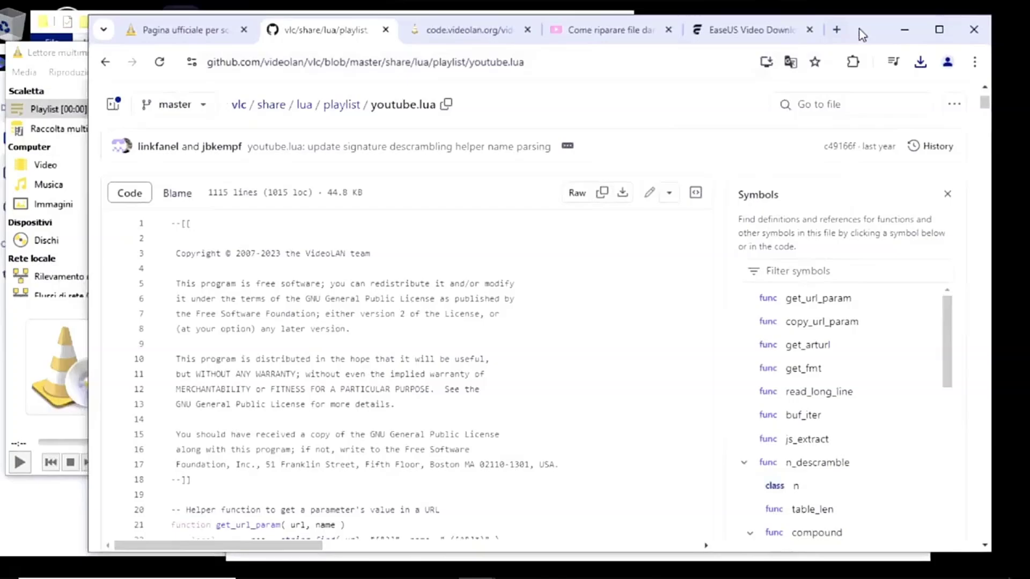
drag(859, 29, 903, 51)
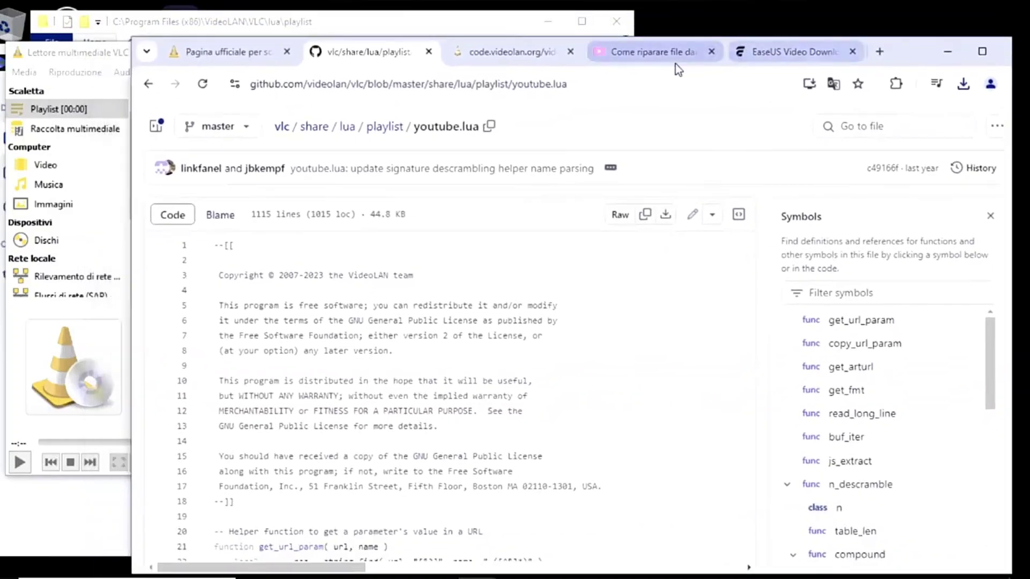
click(429, 25)
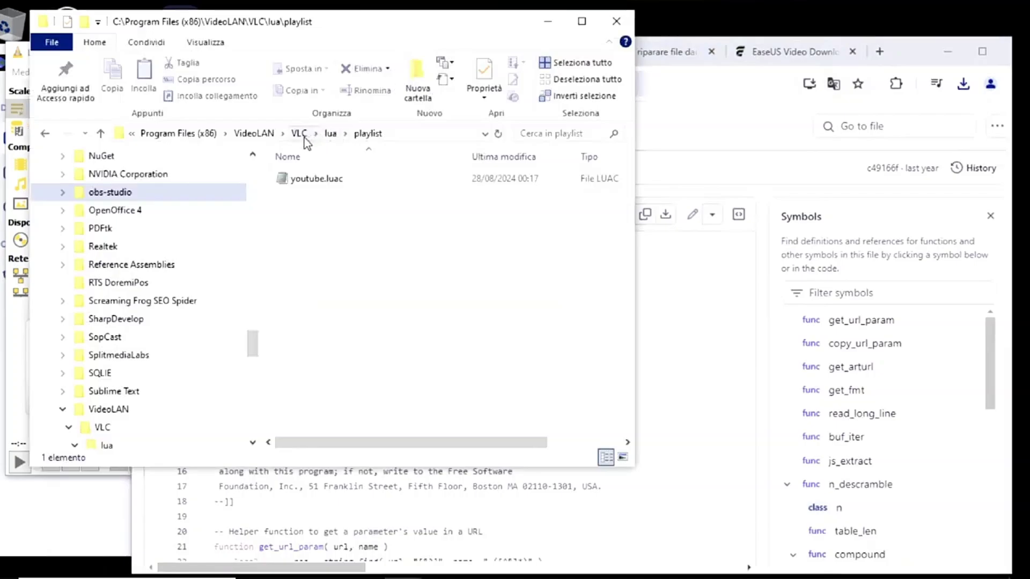
click(400, 137)
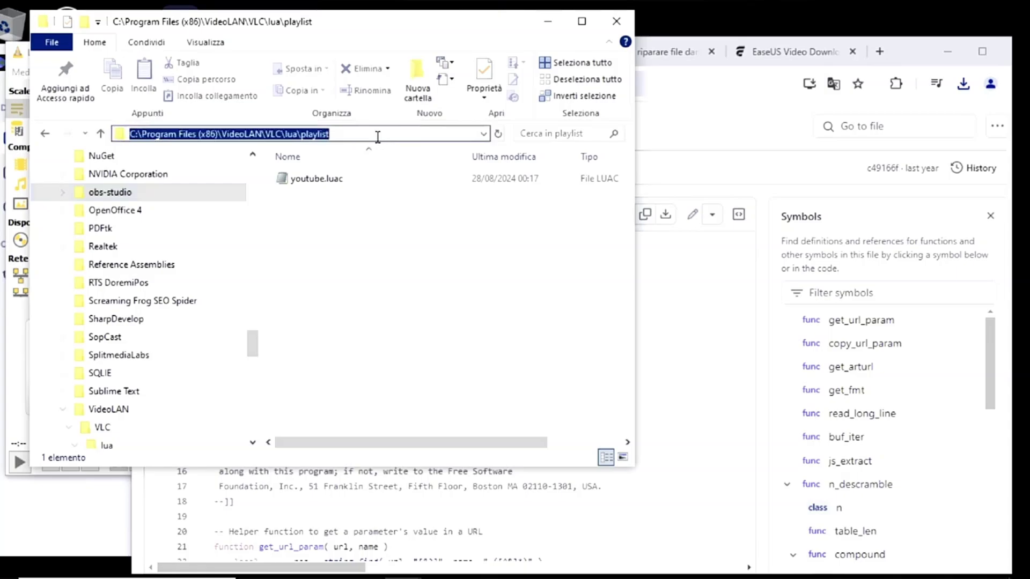
click(354, 134)
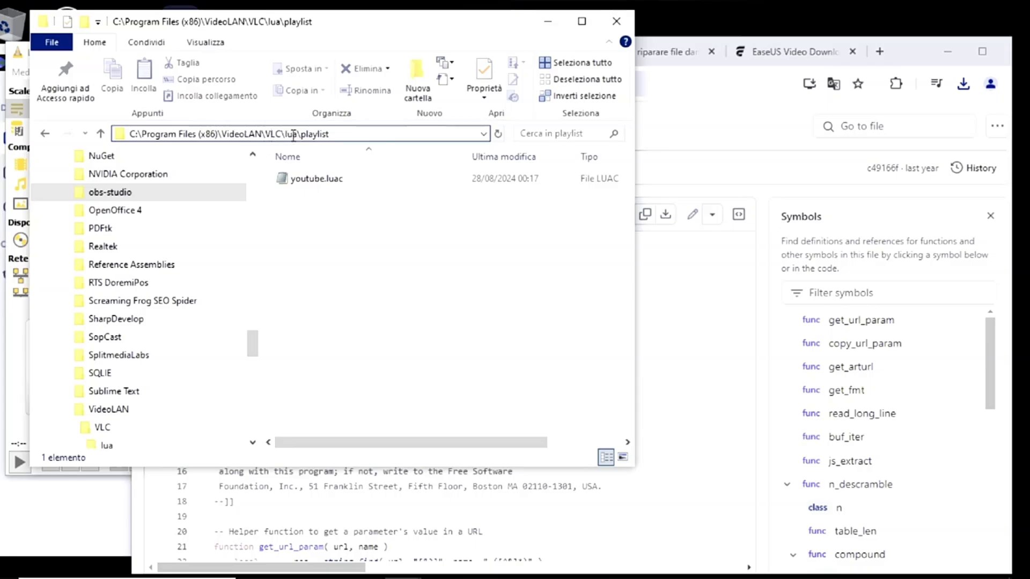
click(337, 182)
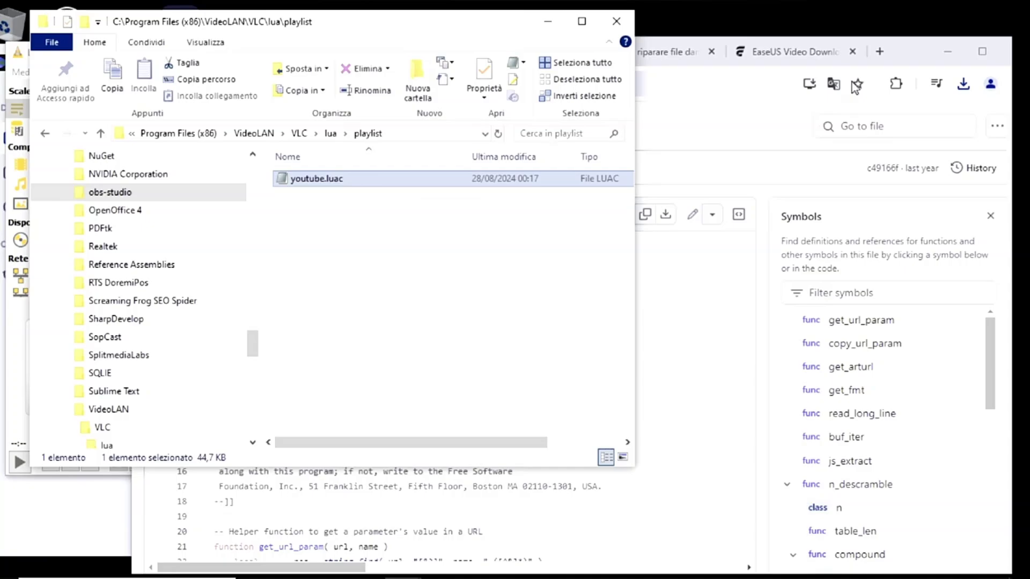
Show the downloaded youtube.lua in its folder, cut it and close the Downloads window.
drag(898, 50, 884, 45)
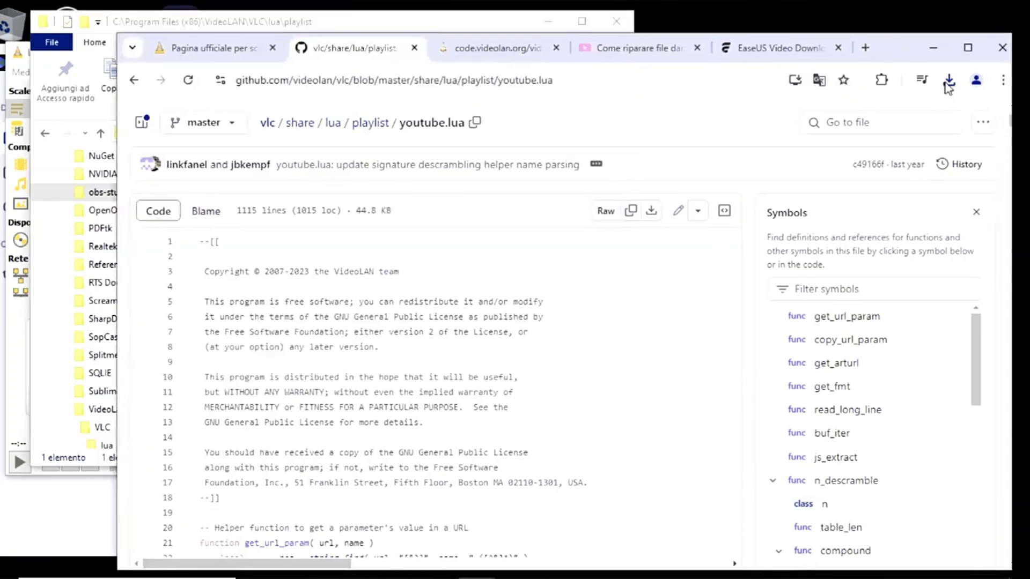
click(949, 79)
click(908, 145)
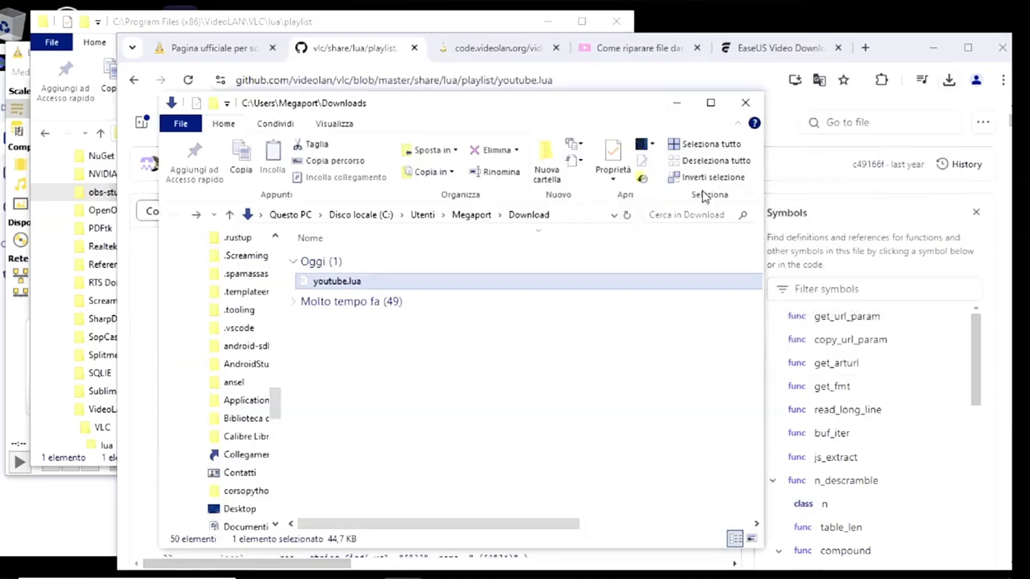
right_click(344, 281)
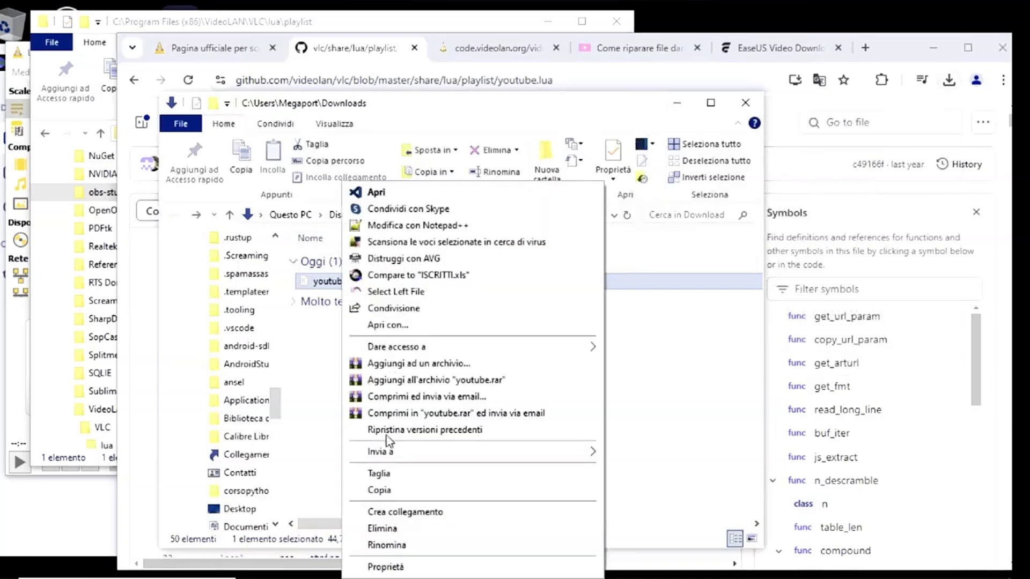
click(379, 475)
click(745, 103)
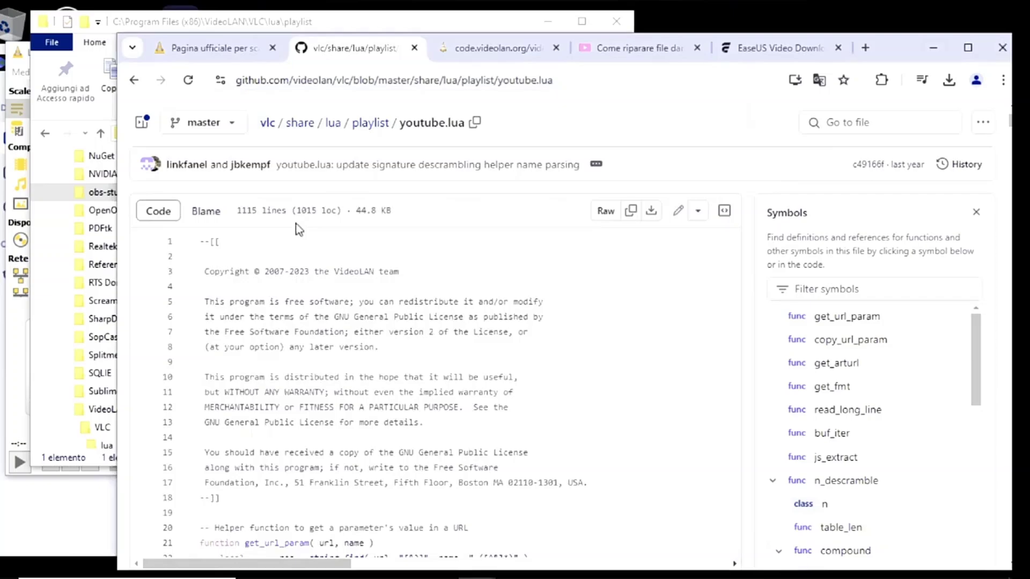
Paste youtube.lua into the VLC\lua\playlist folder, granting administrator permission for the move.
click(463, 23)
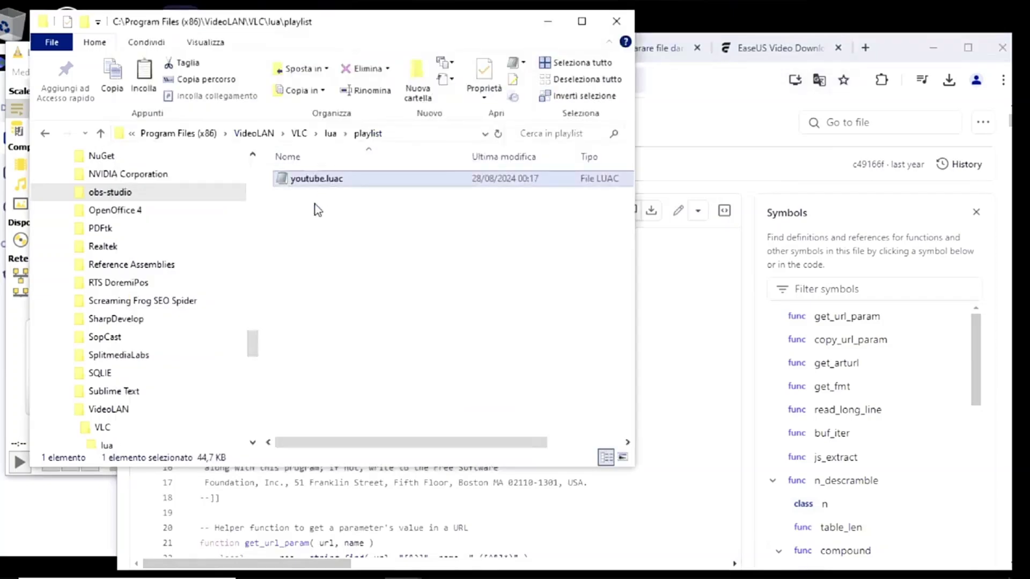
right_click(319, 209)
click(354, 305)
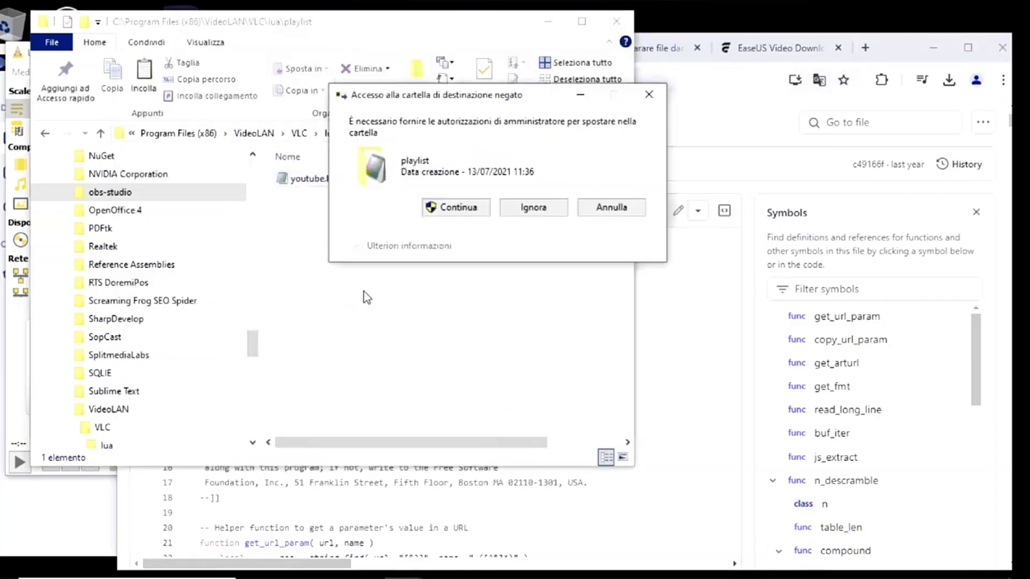
click(458, 208)
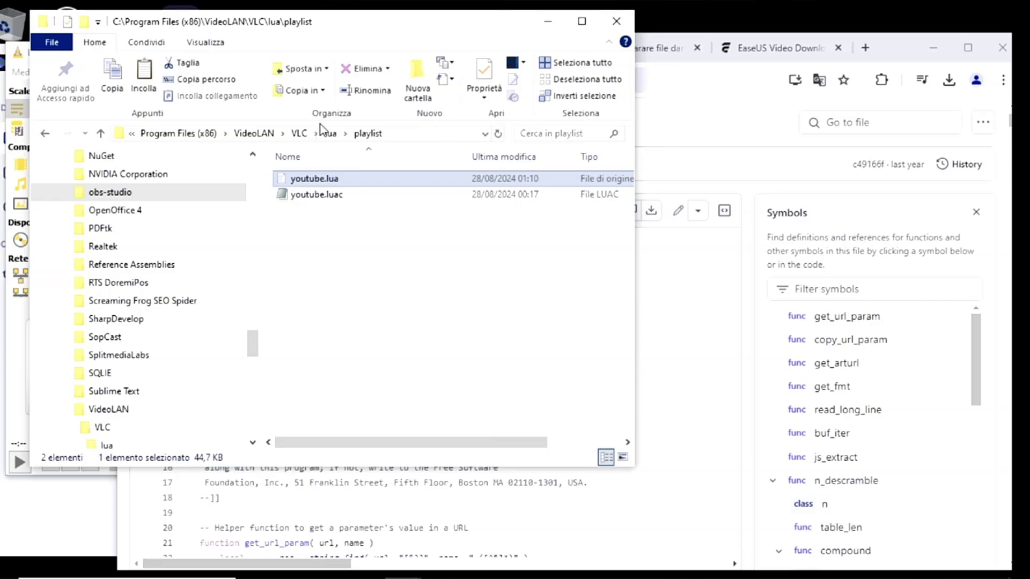
Delete the pasted youtube.lua from the playlist folder, keeping youtube.luac.
drag(462, 35, 455, 28)
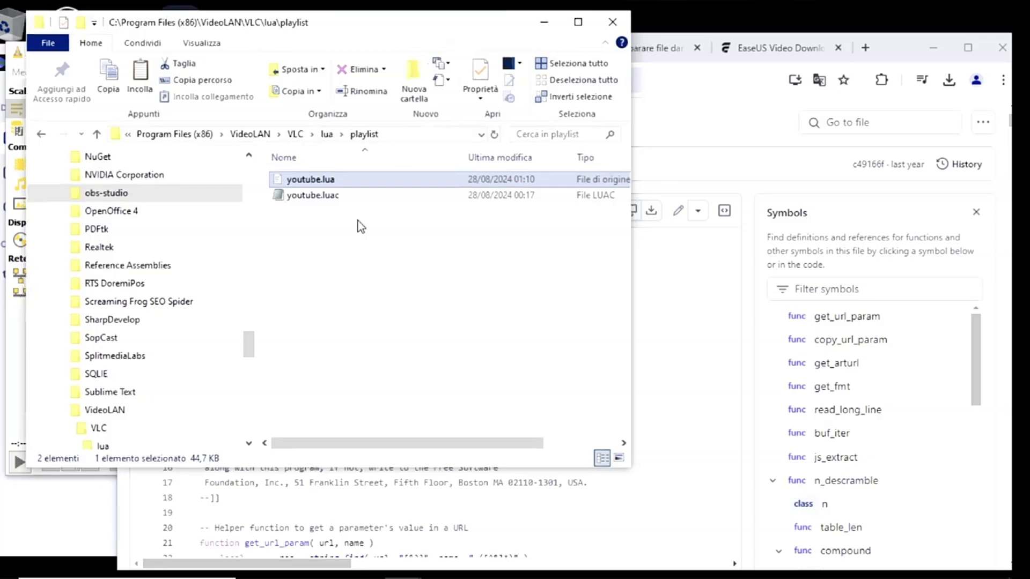
click(340, 221)
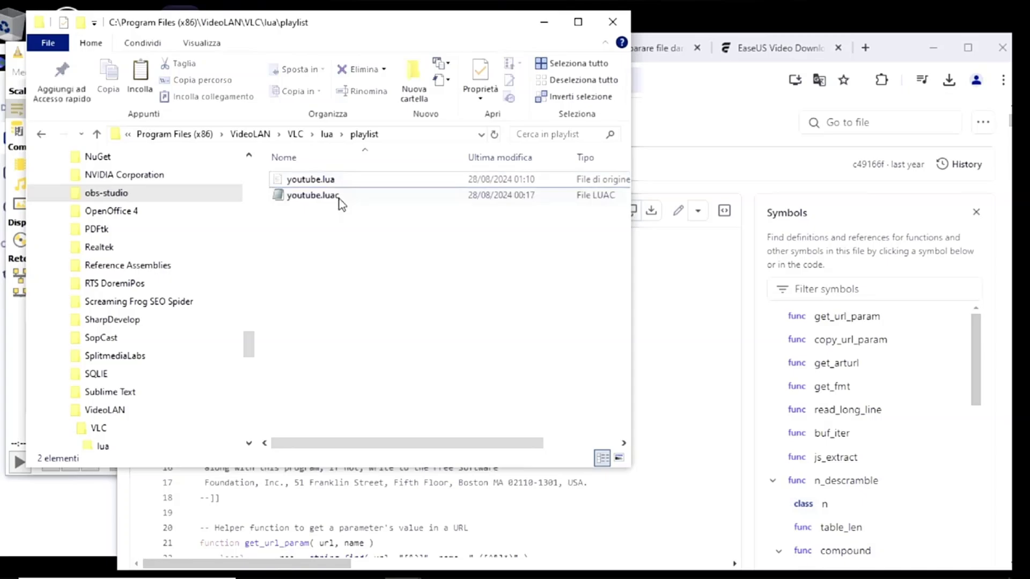
click(336, 181)
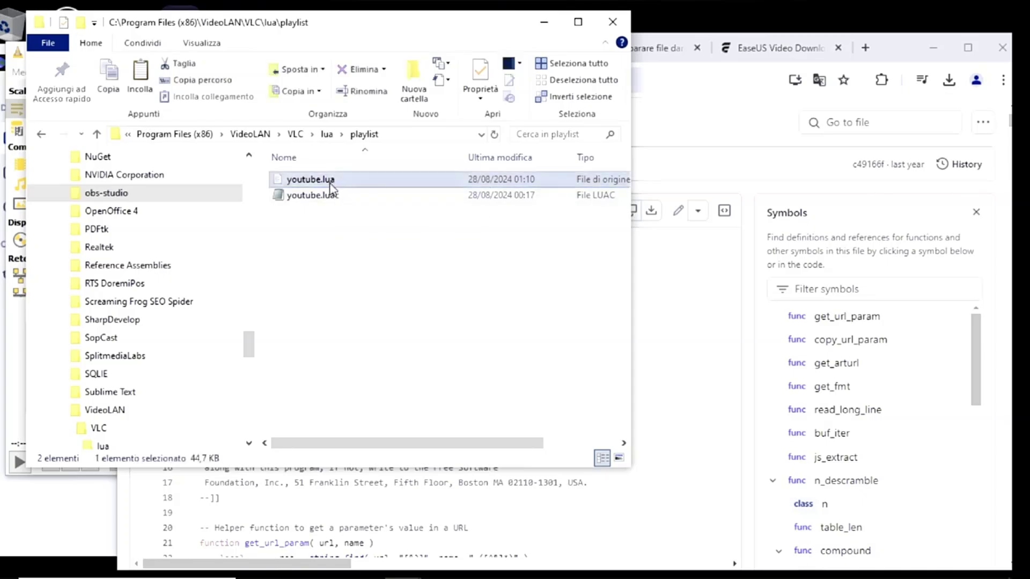
right_click(337, 182)
click(370, 508)
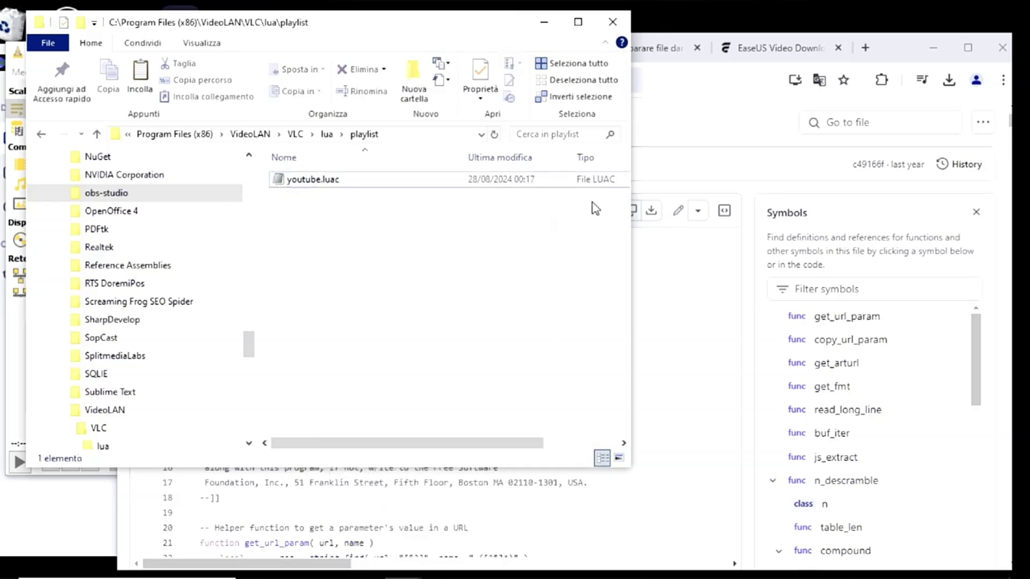
Show the raw youtube.lua code in the browser, and open youtube.luac from the playlist folder in Notepad with all its text selected.
click(709, 153)
click(515, 48)
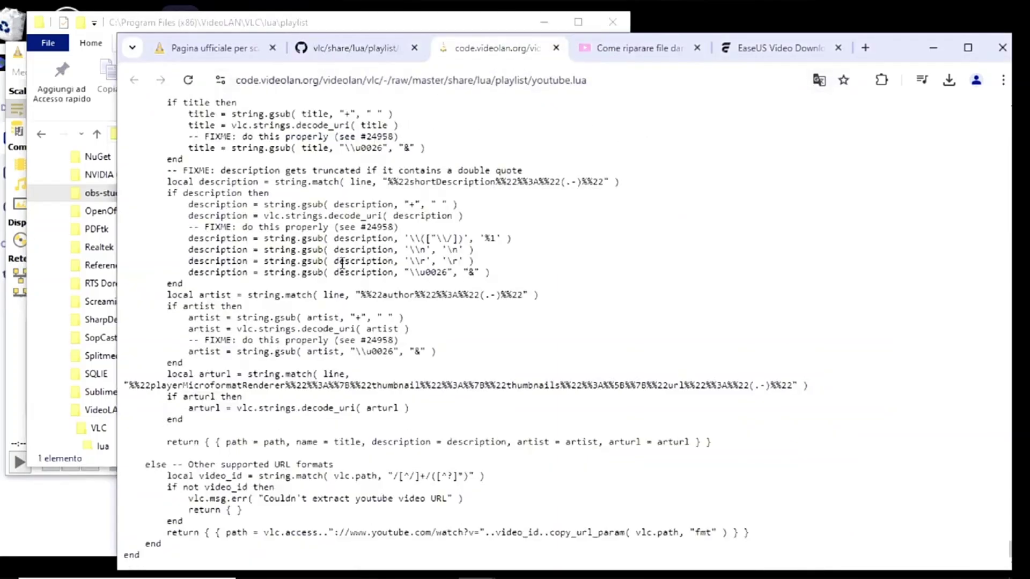
drag(349, 360, 269, 173)
click(675, 263)
key(ctrl+a)
click(678, 258)
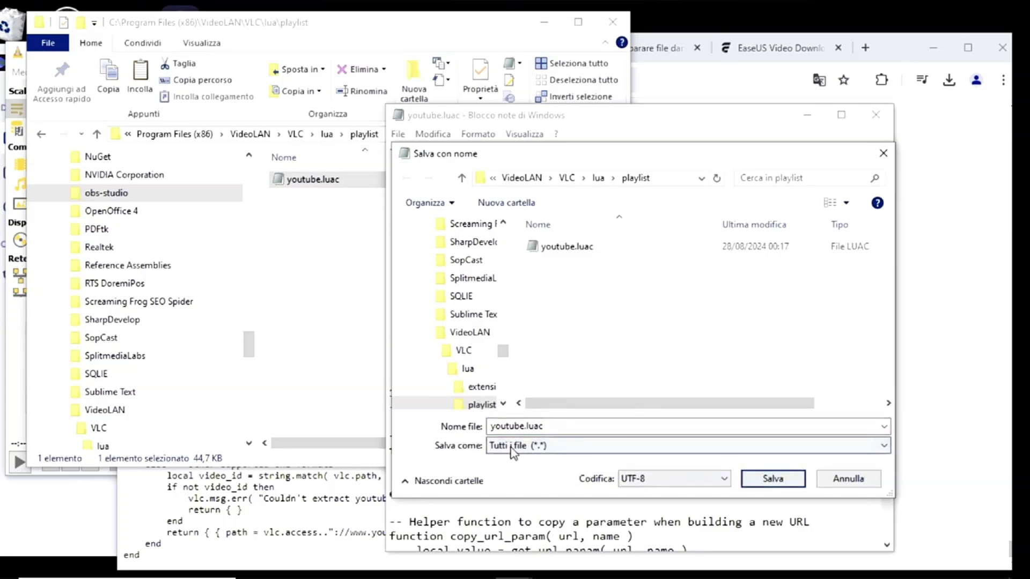
Try to save the Notepad text over the existing youtube.luac with file type Tutti i file (*.*), and close Notepad.
click(573, 446)
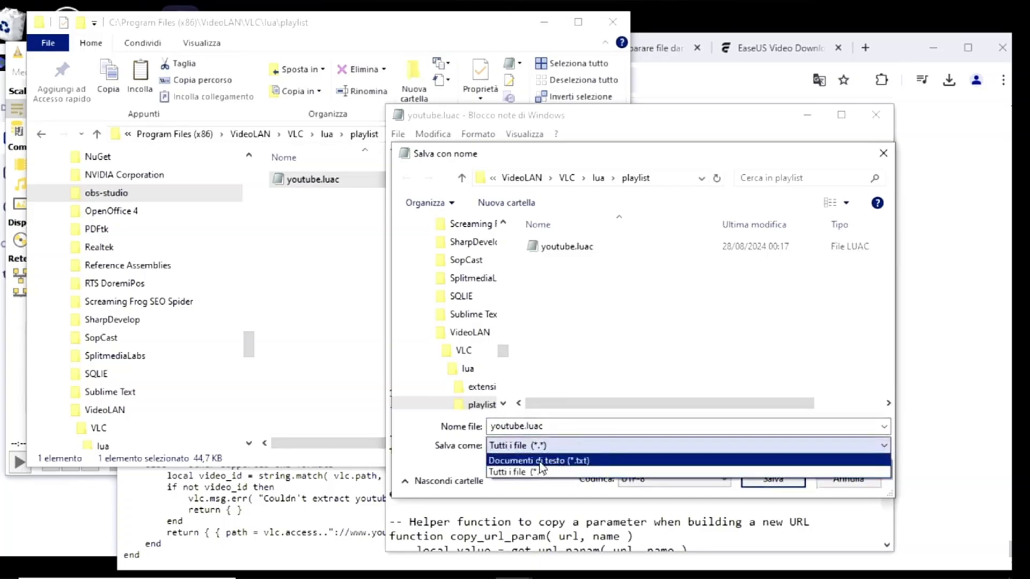
click(568, 472)
click(772, 479)
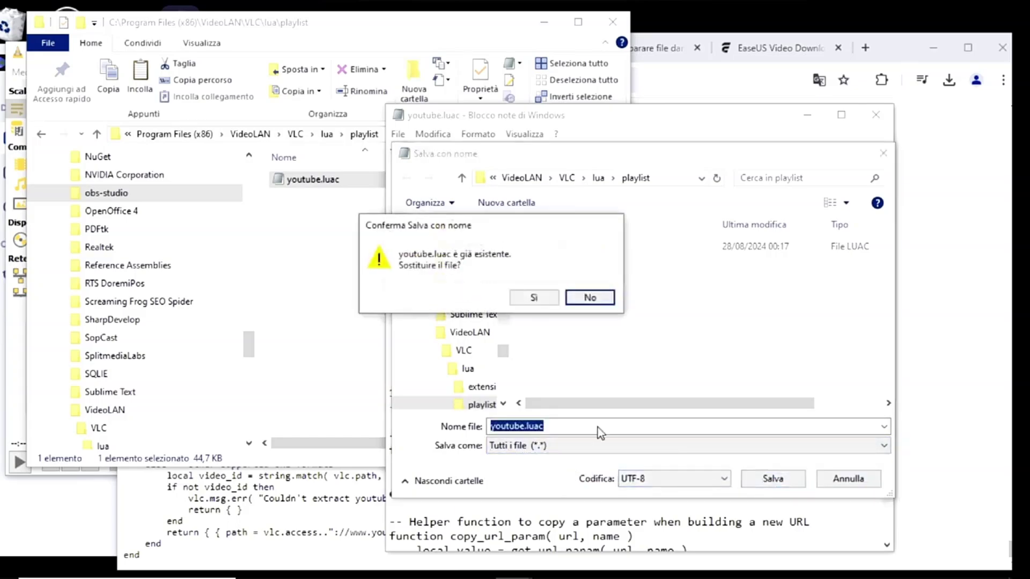
click(535, 297)
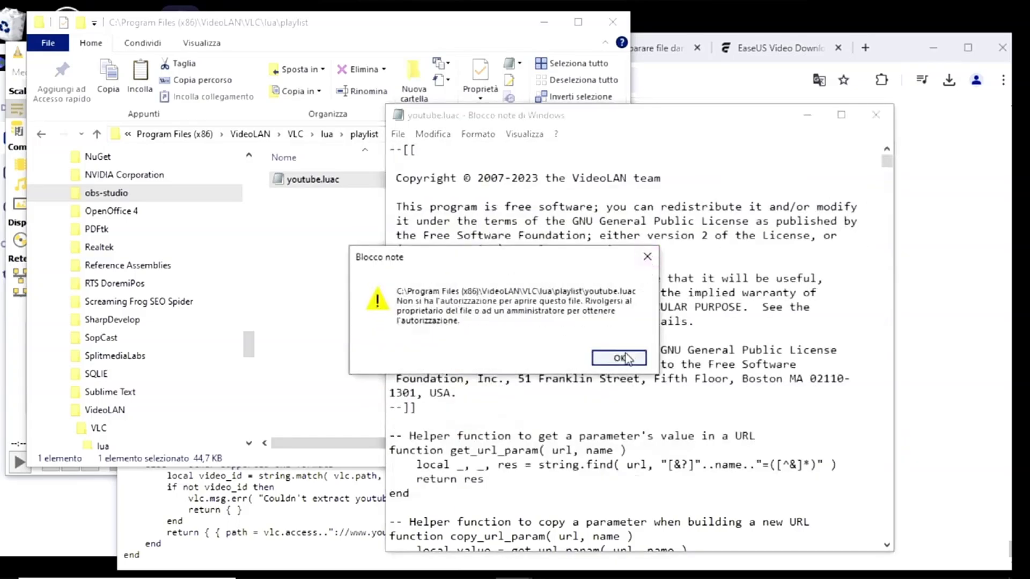
click(619, 358)
click(876, 115)
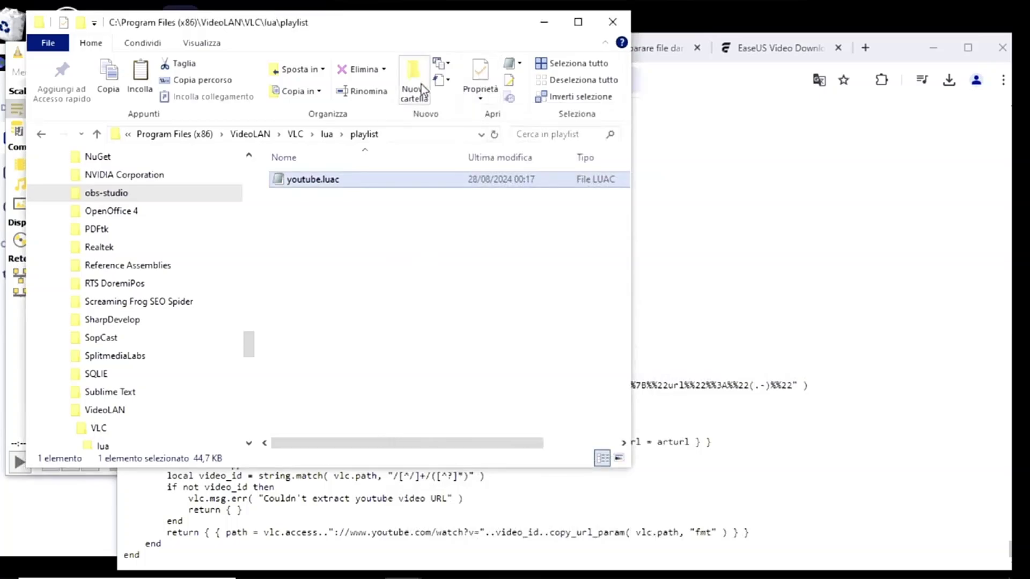
Empty the Recycle Bin, permanently removing the deleted youtube.lua, and return to the playlist folder window.
right_click(12, 19)
click(54, 47)
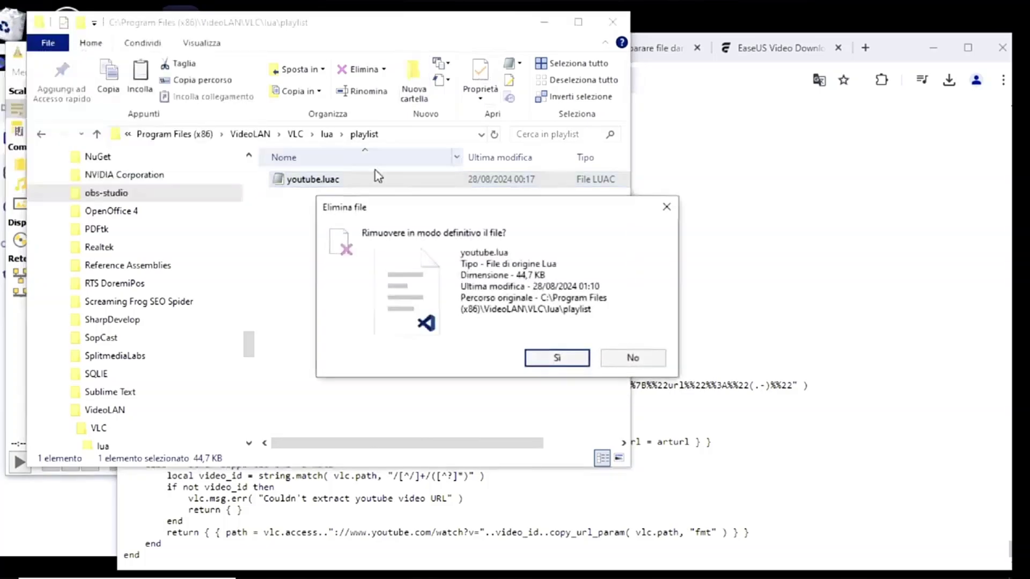
click(550, 362)
click(424, 29)
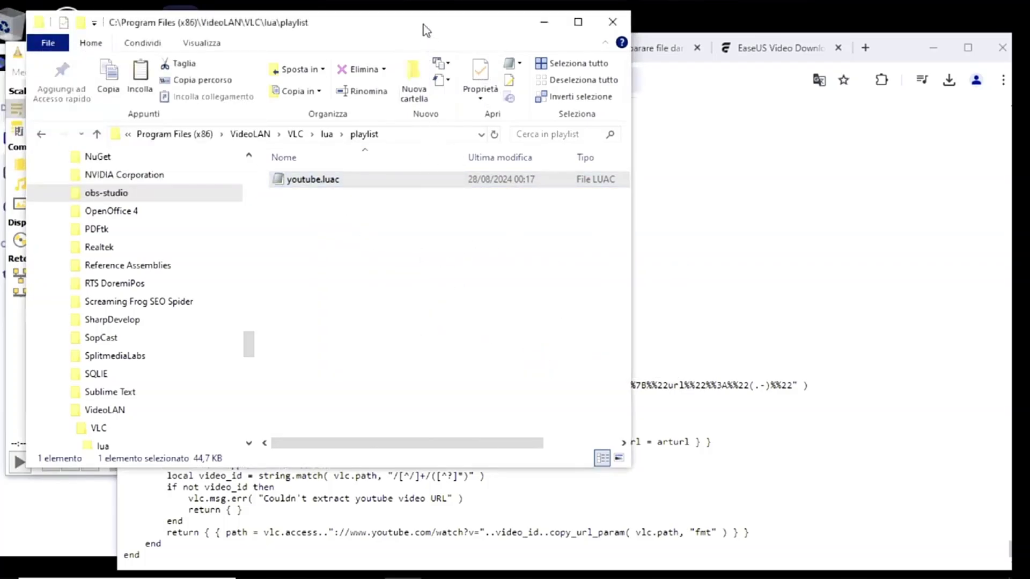
drag(423, 29, 446, 34)
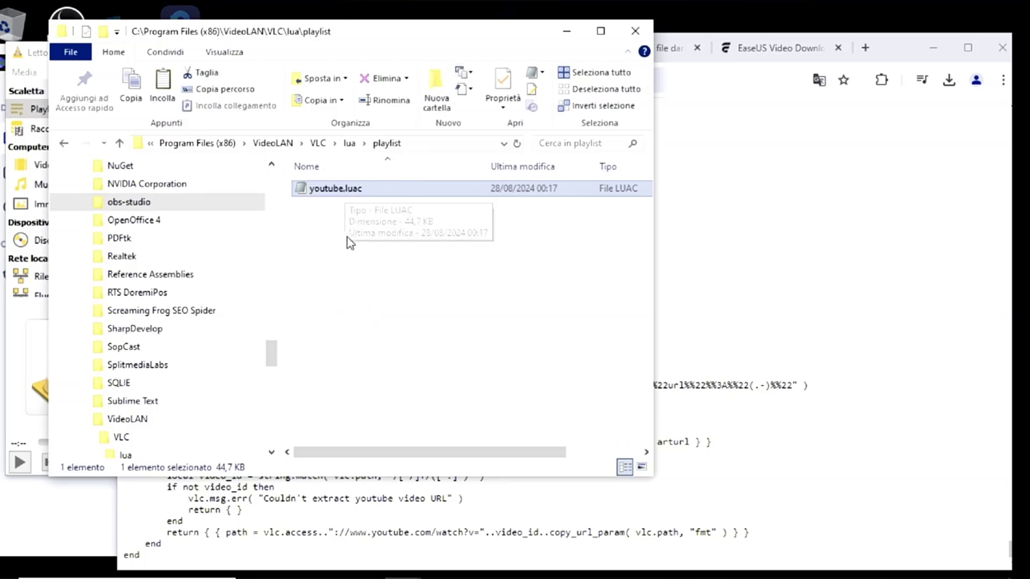
mouse_move(514, 39)
mouse_down()
mouse_move(510, 91)
mouse_move(506, 40)
mouse_up()
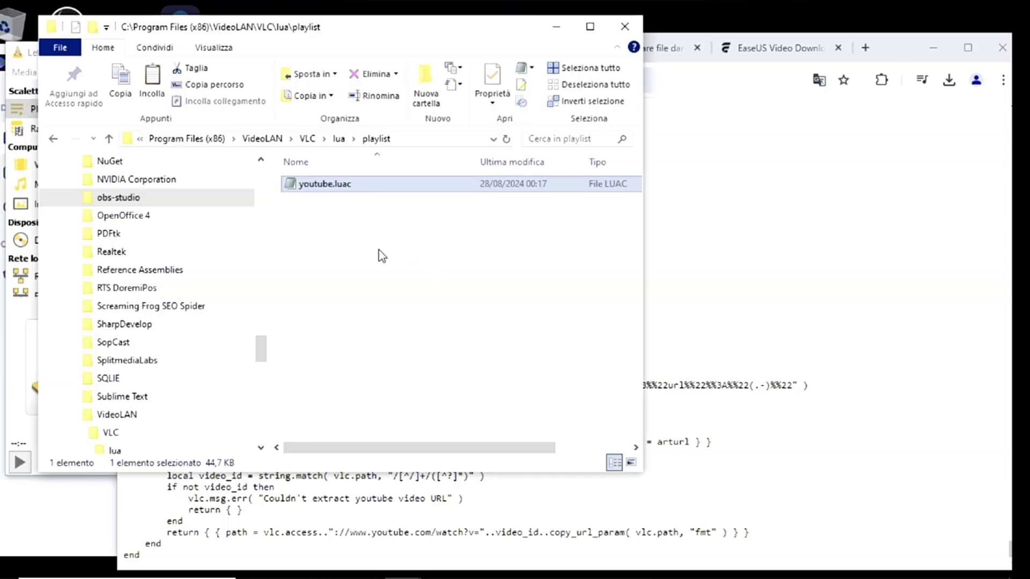
Switch to VLC and open its preferences with all settings (Tutto) shown.
click(33, 342)
drag(295, 61, 376, 71)
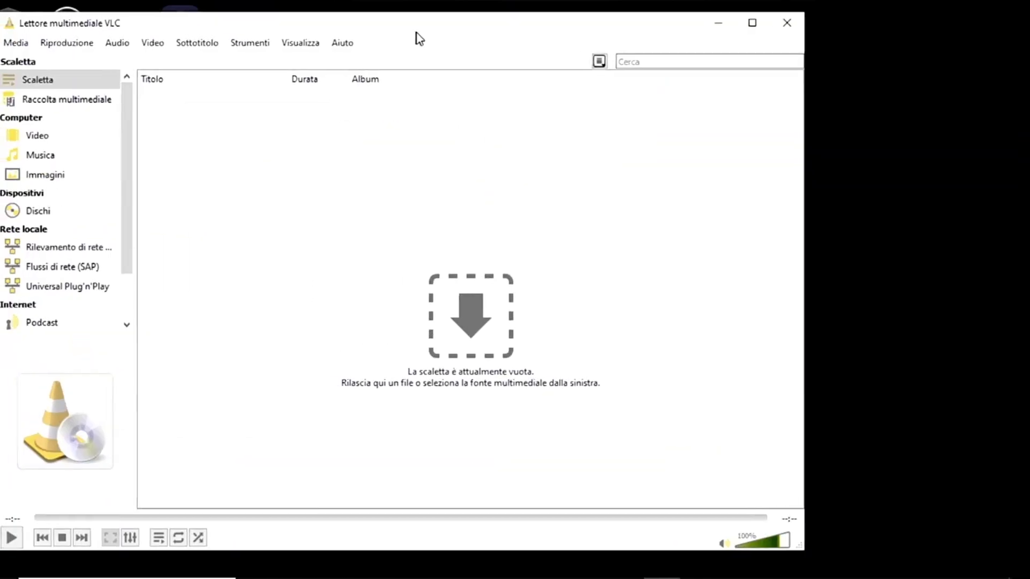
drag(416, 32, 409, 34)
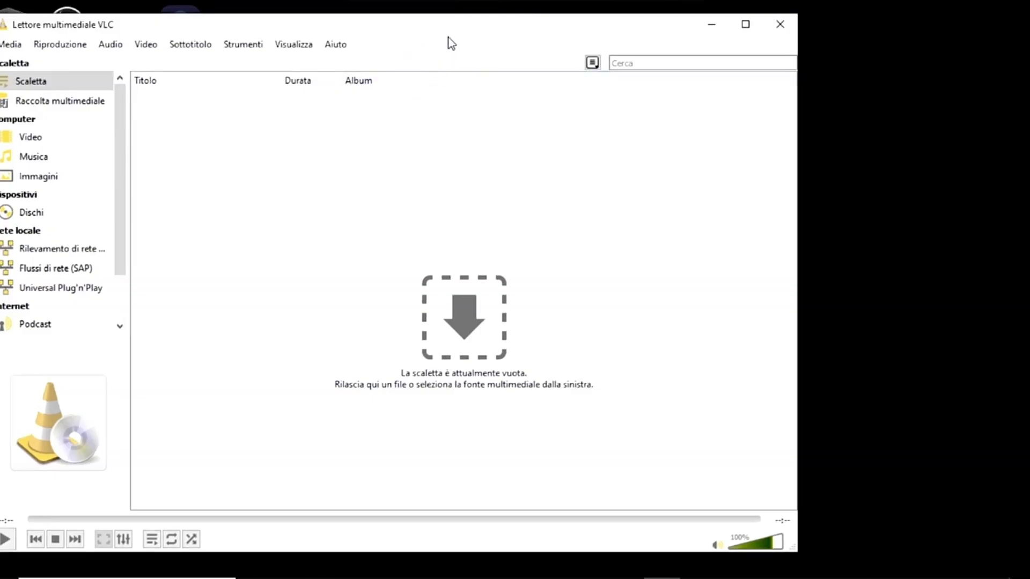
drag(449, 38, 449, 30)
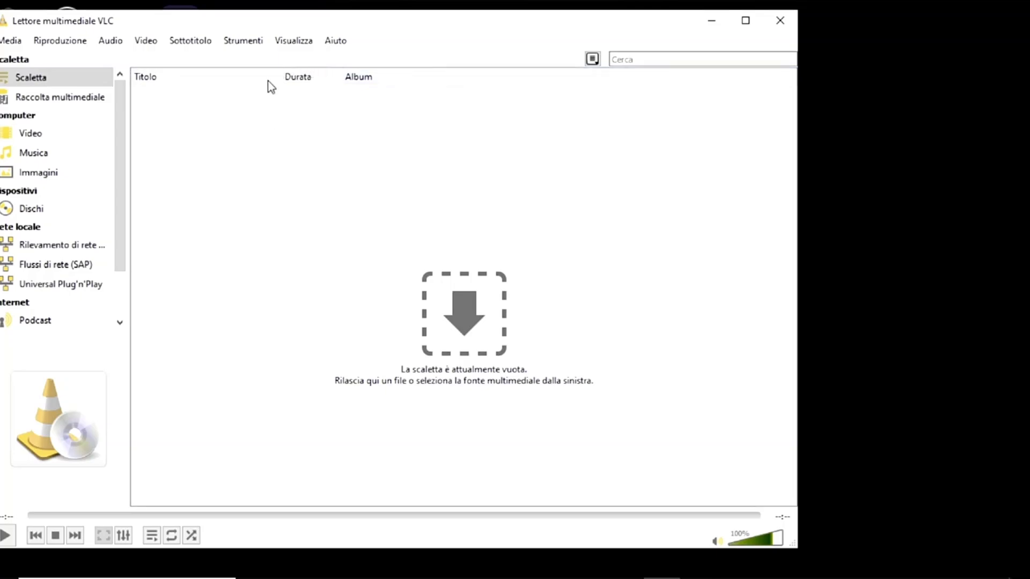
click(243, 40)
click(540, 120)
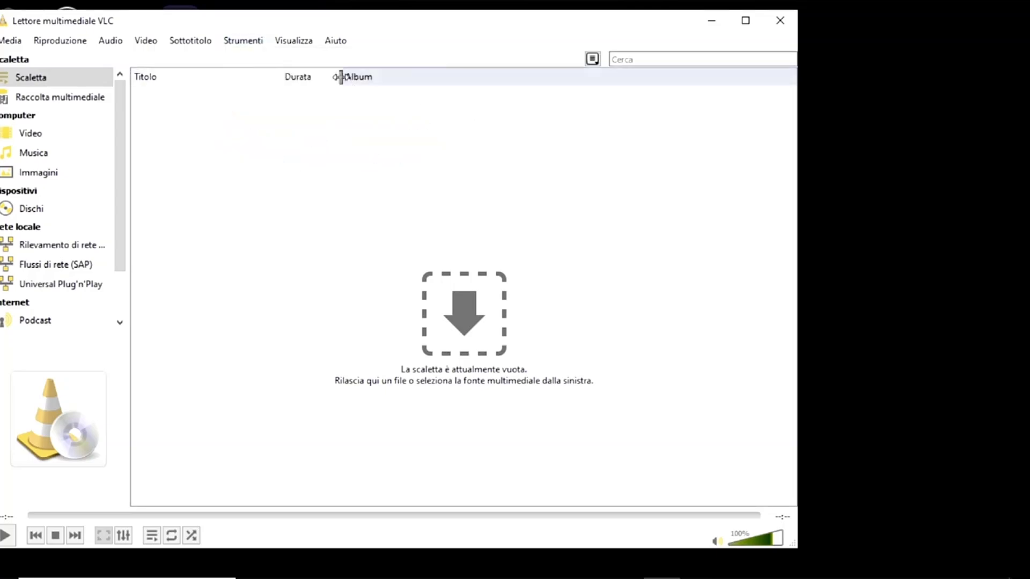
click(251, 41)
click(279, 214)
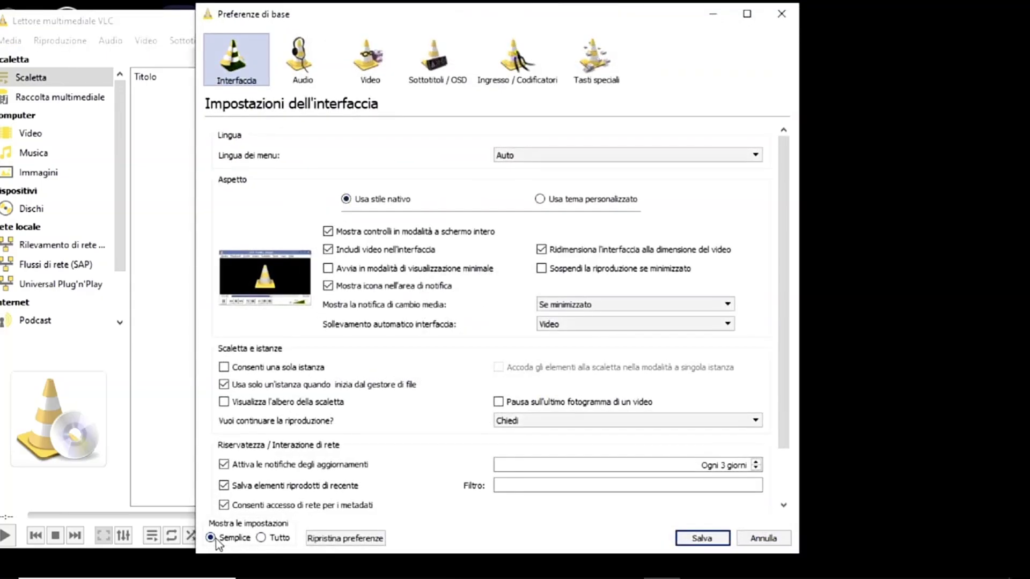
click(261, 539)
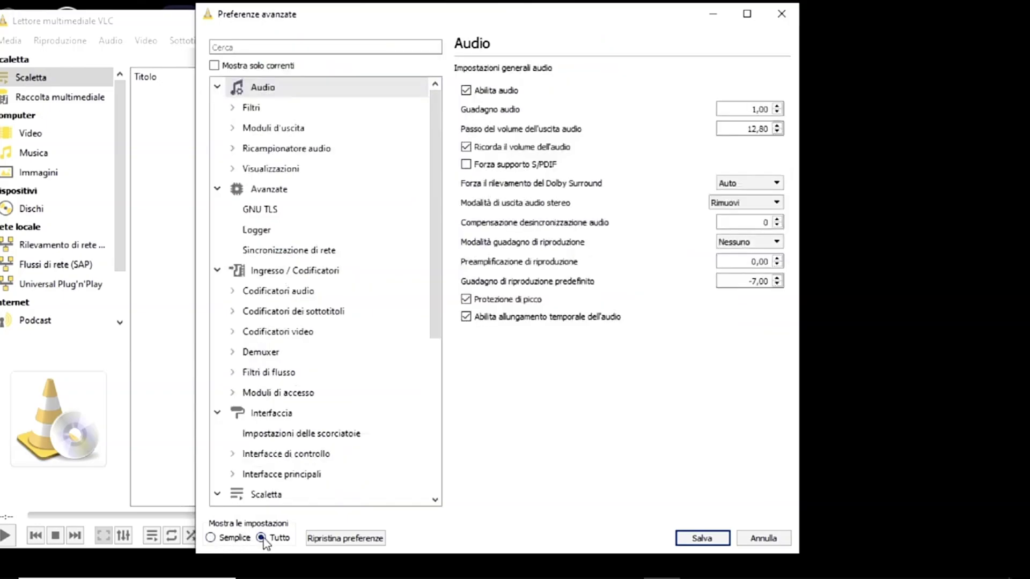
Disable Inoltro dei cookie in the HTTPS access module under Ingresso / Codificatori and save the preferences.
click(319, 273)
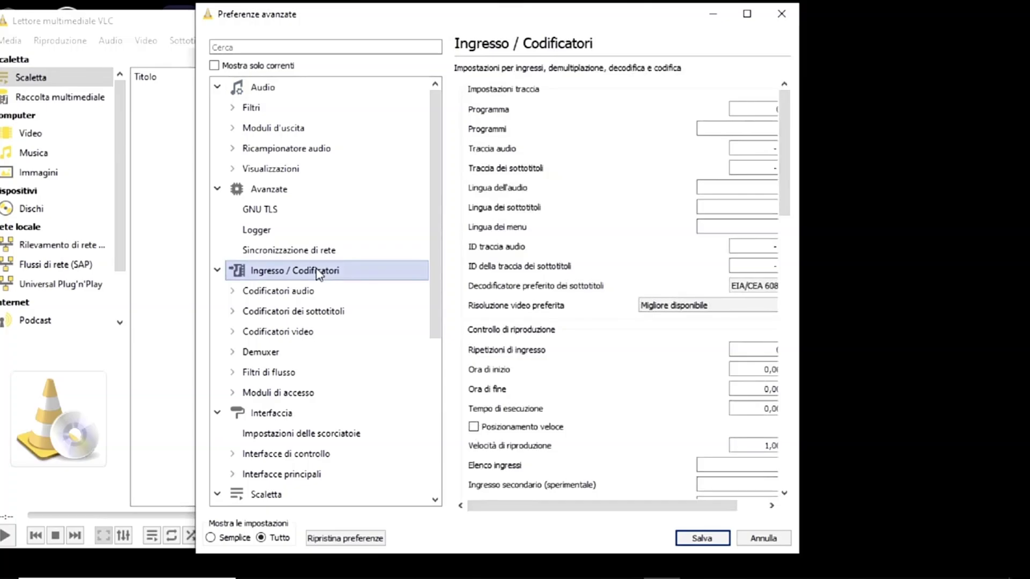
click(293, 399)
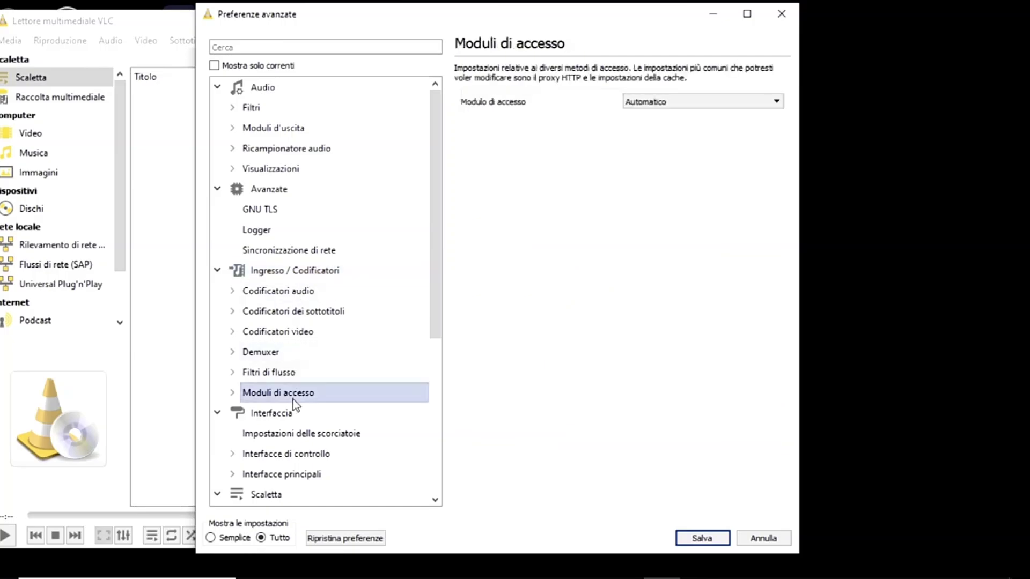
click(232, 392)
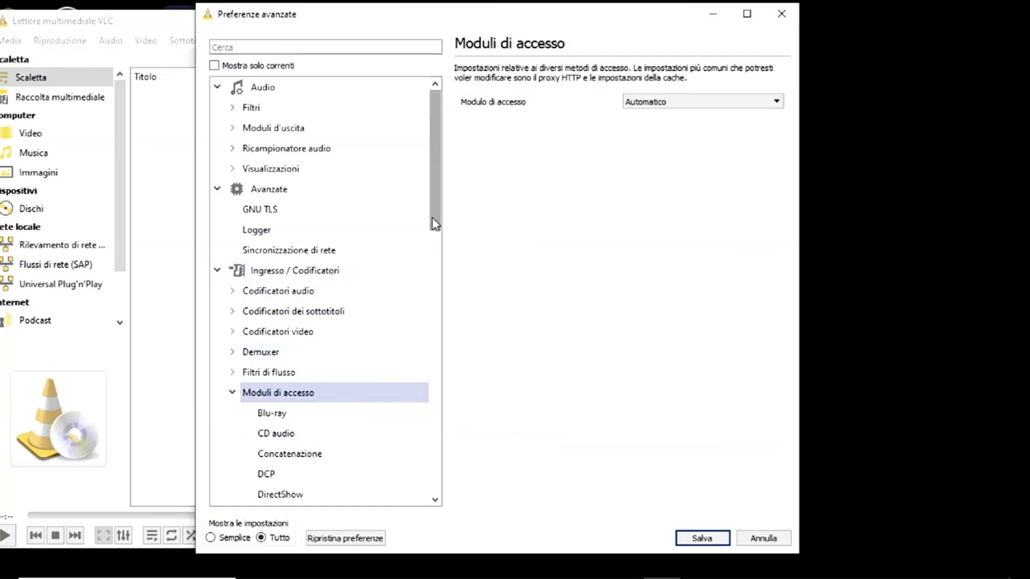
drag(435, 224, 416, 333)
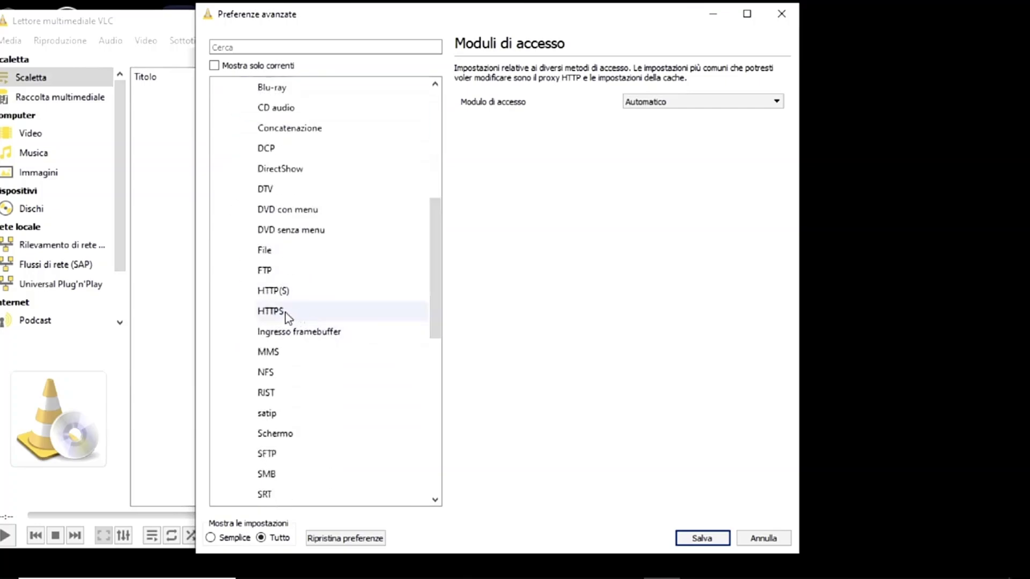
click(286, 294)
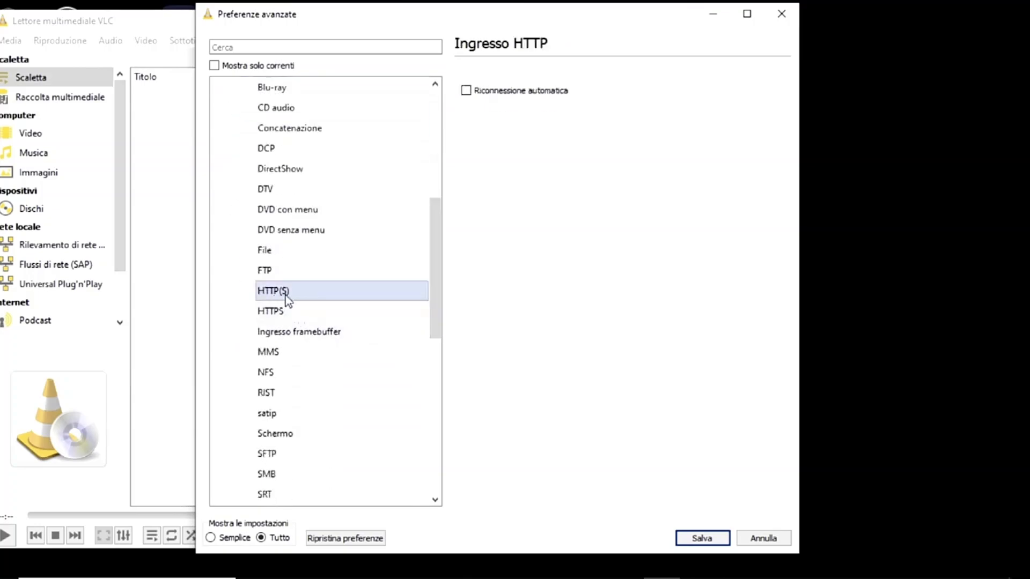
click(277, 313)
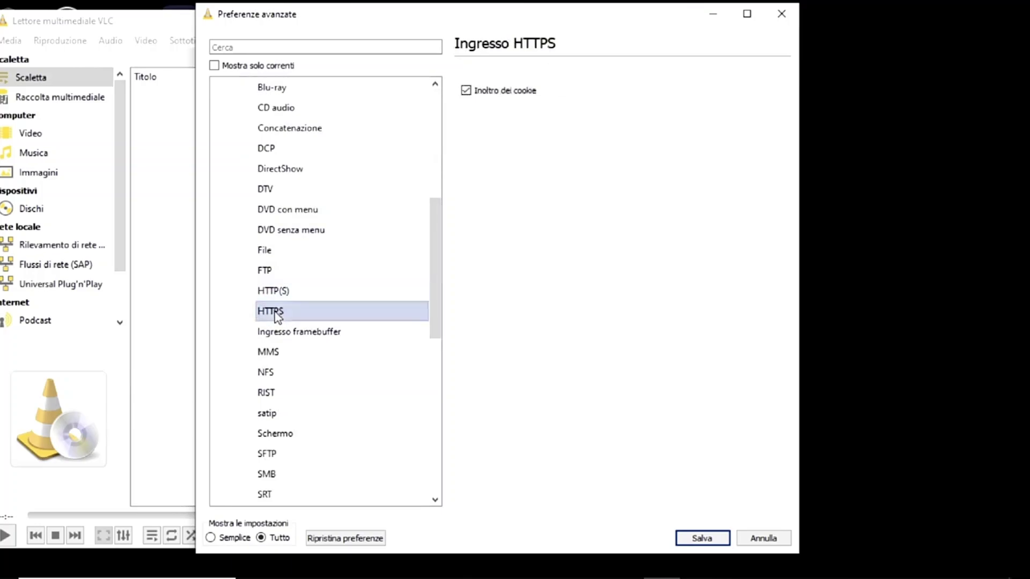
click(470, 90)
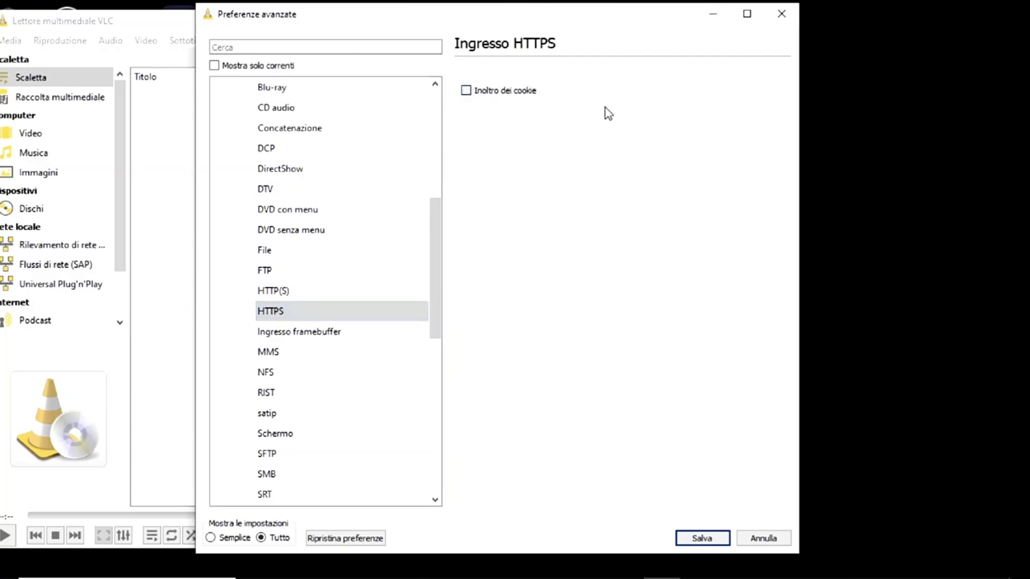
click(699, 539)
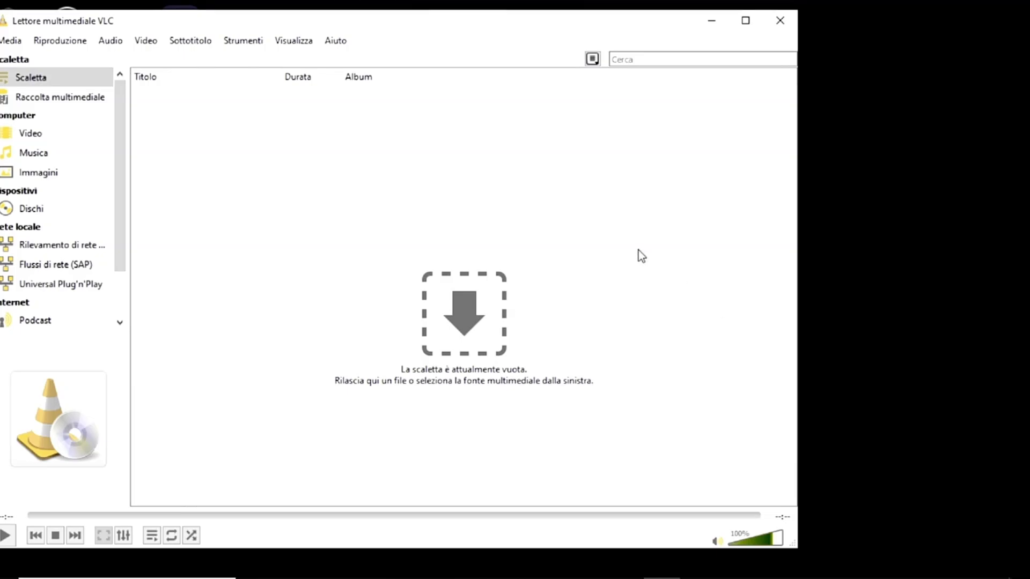
Set hardware-accelerated decoding to Disabilita in the basic Ingresso / Codificatori preferences and save.
click(262, 42)
click(287, 215)
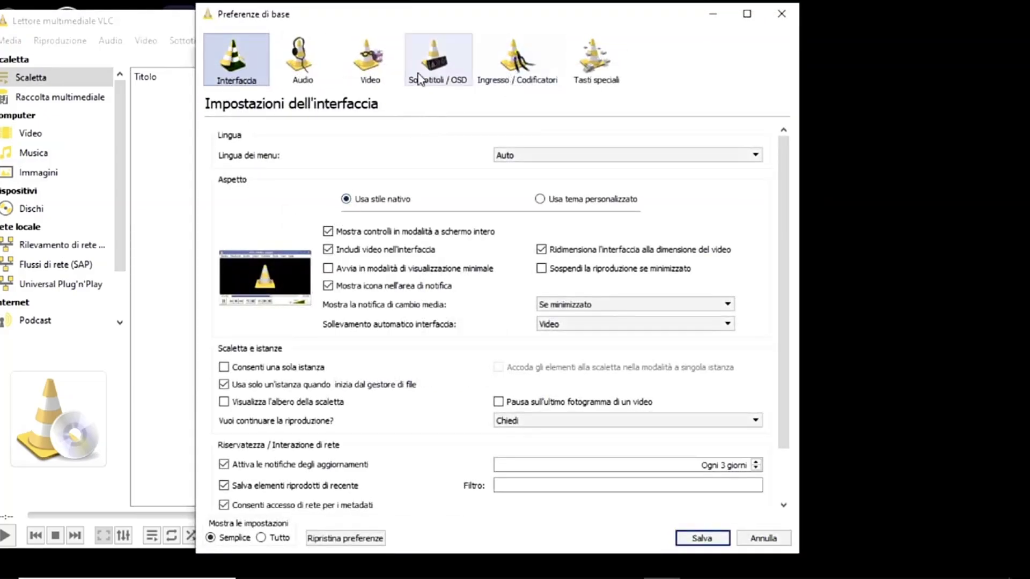
click(503, 80)
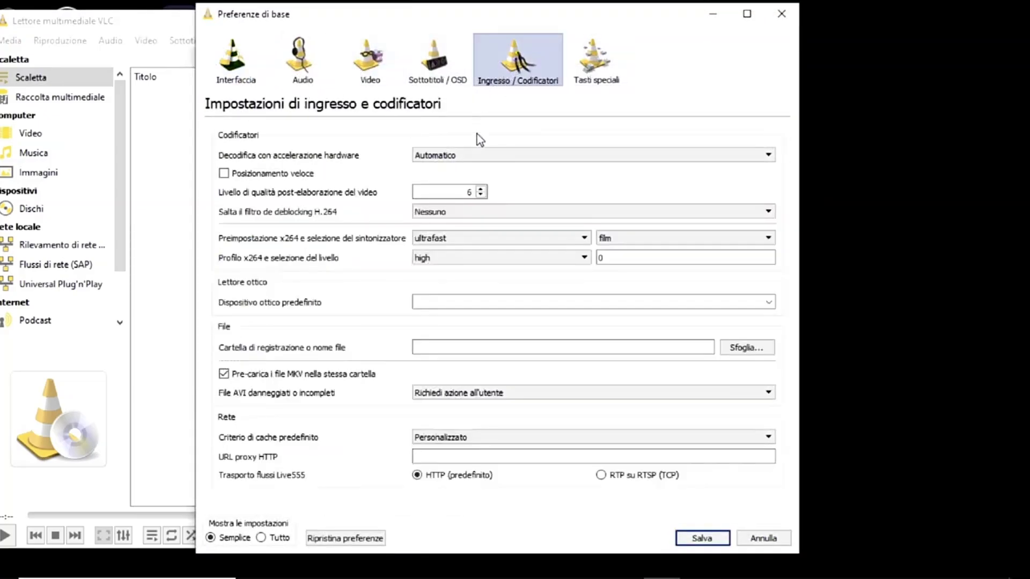
click(443, 157)
click(439, 196)
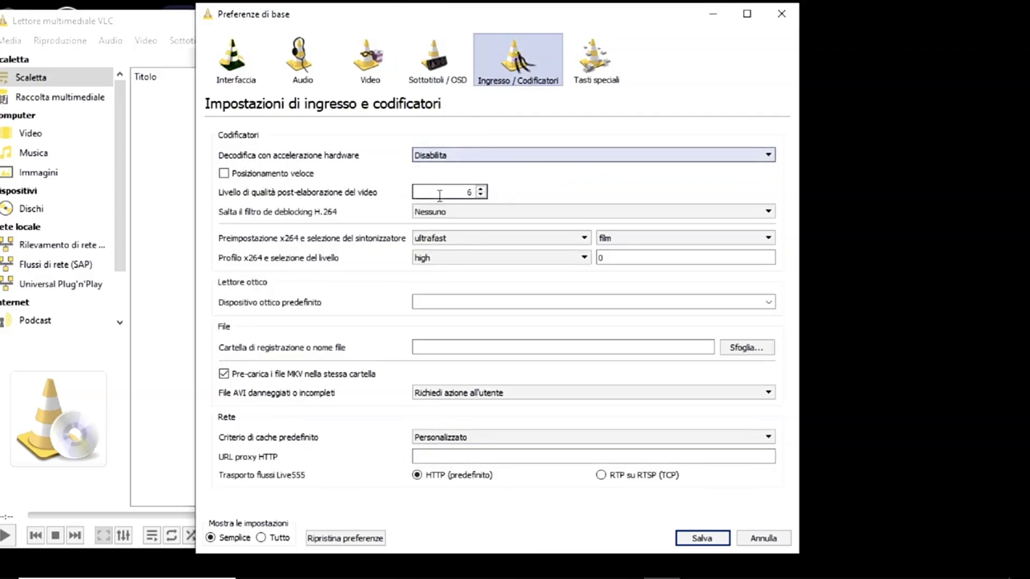
click(433, 156)
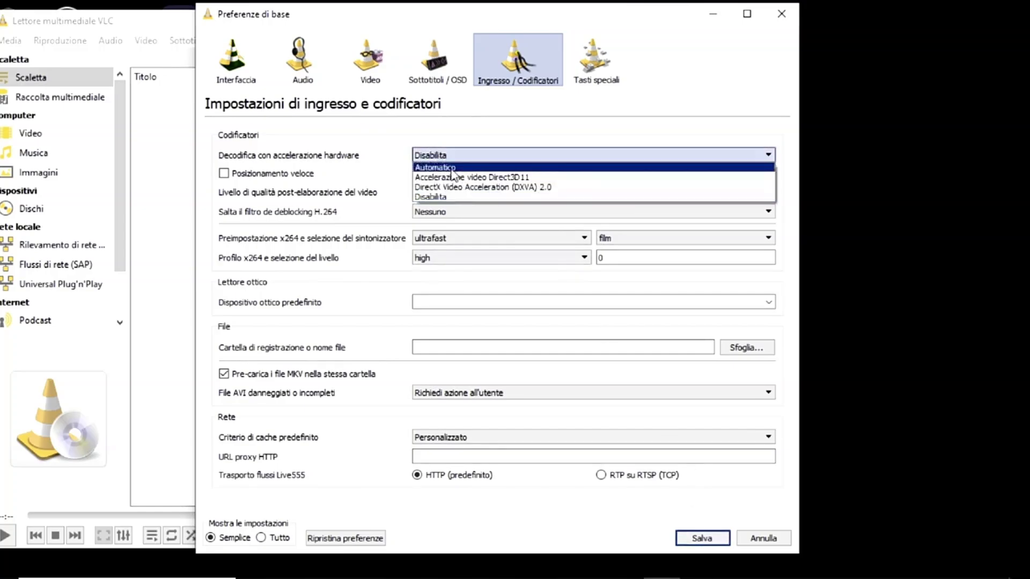
click(453, 198)
click(697, 538)
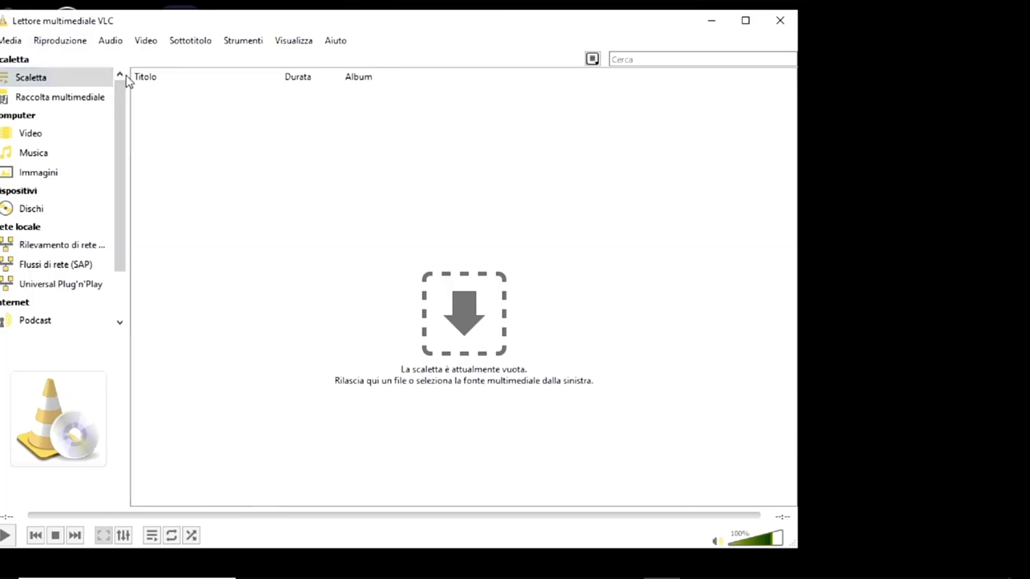
Set Risoluzione video preferita to Full HD (1080p) in the advanced Ingresso / Codificatori preferences and save.
drag(237, 23, 250, 22)
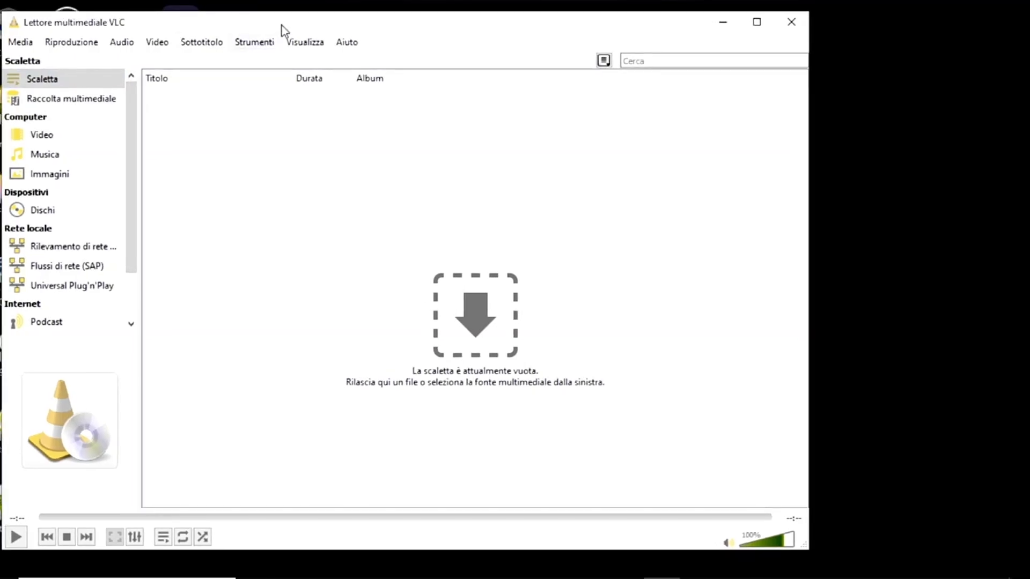
drag(283, 25, 284, 25)
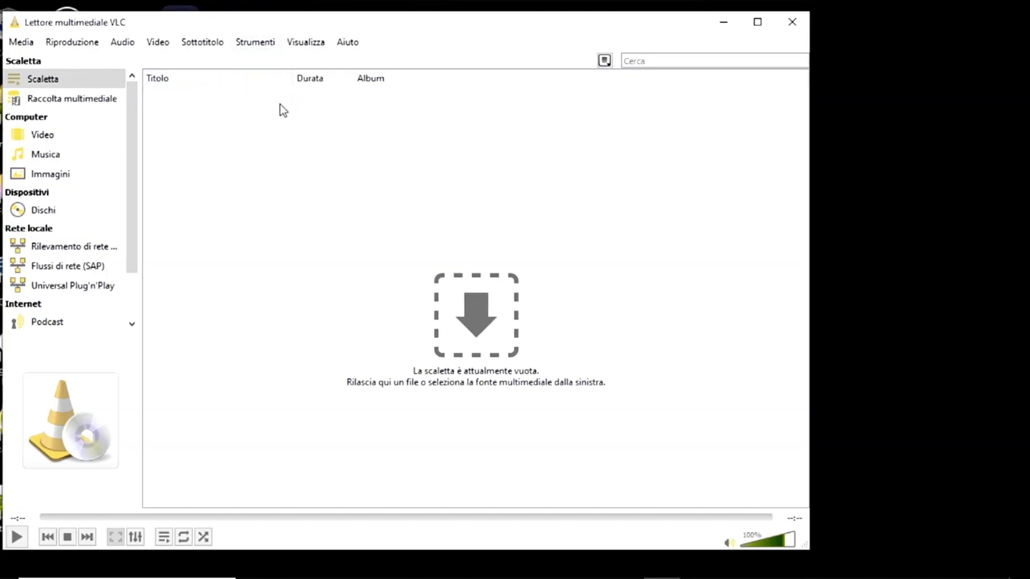
click(254, 42)
click(266, 215)
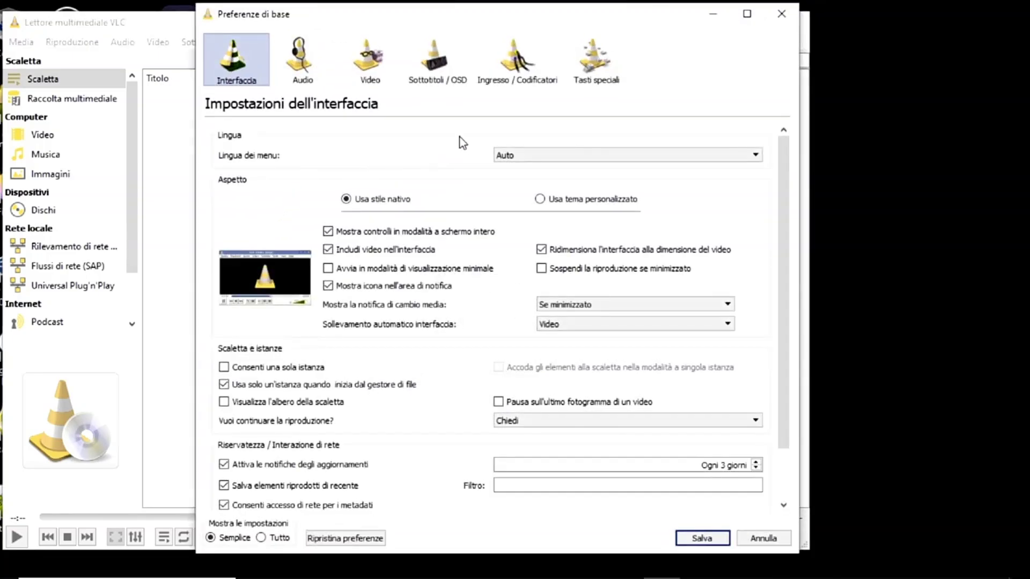
click(276, 539)
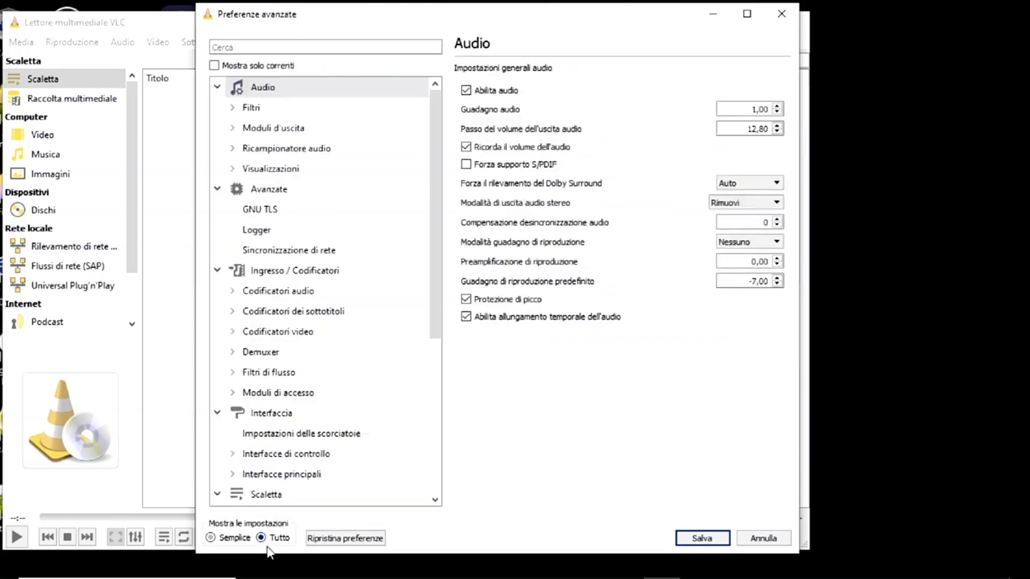
click(324, 283)
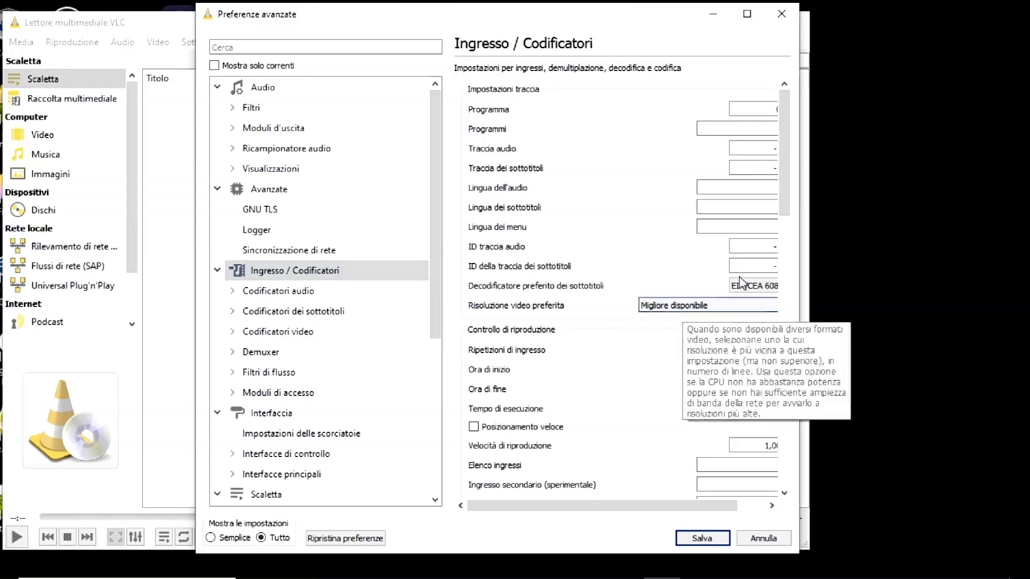
drag(801, 255, 894, 258)
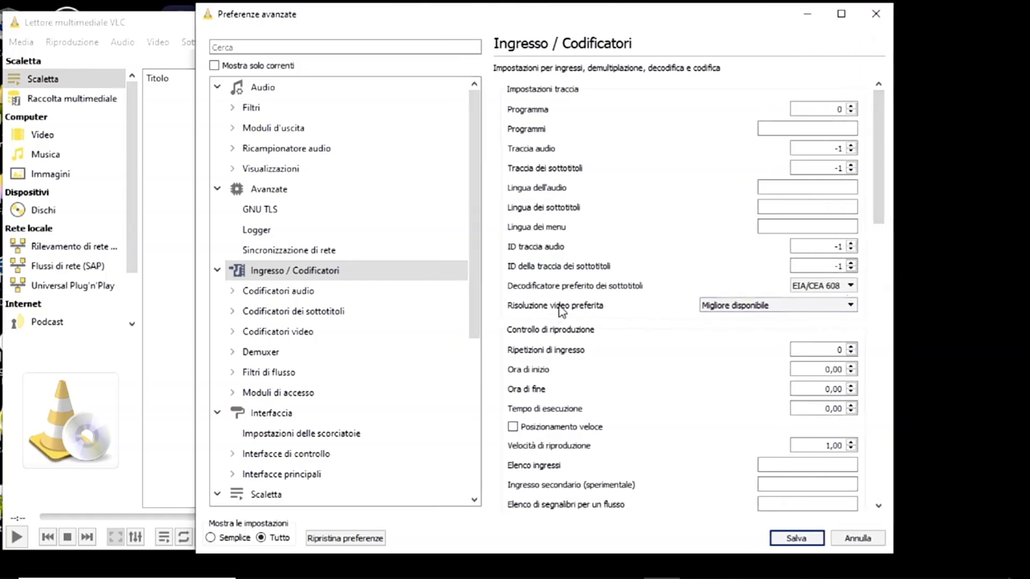
click(766, 311)
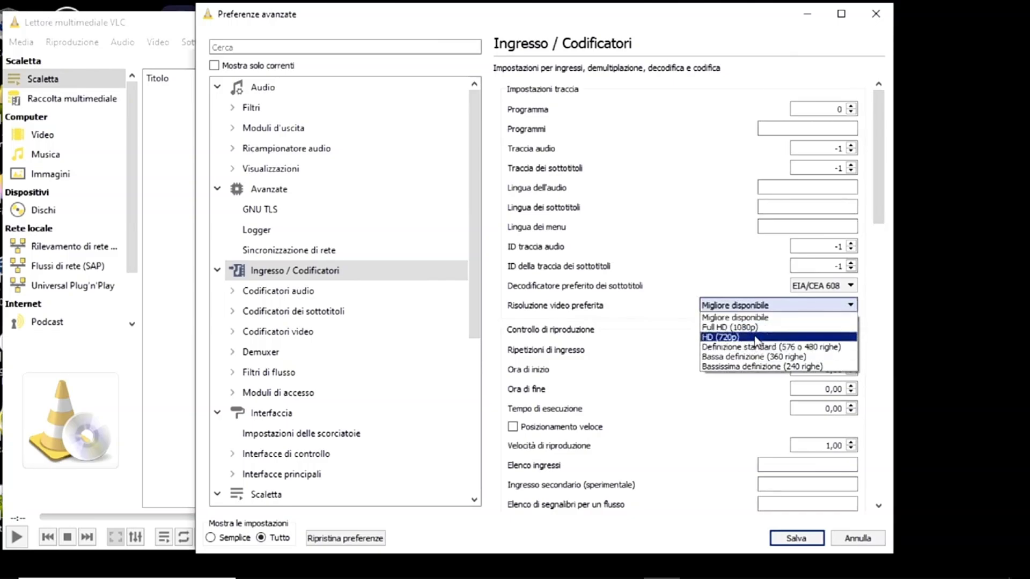
click(751, 329)
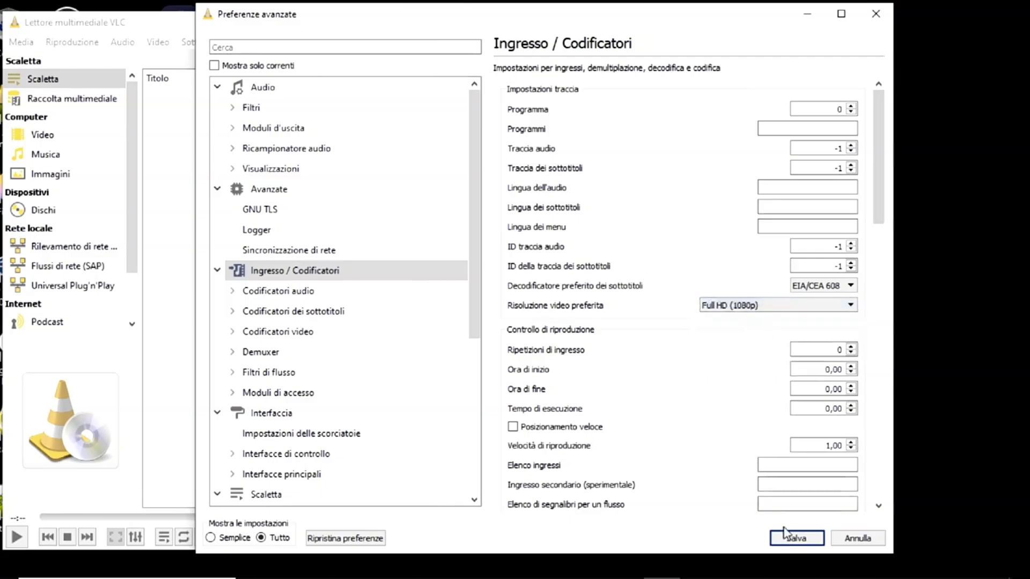
click(754, 307)
click(795, 538)
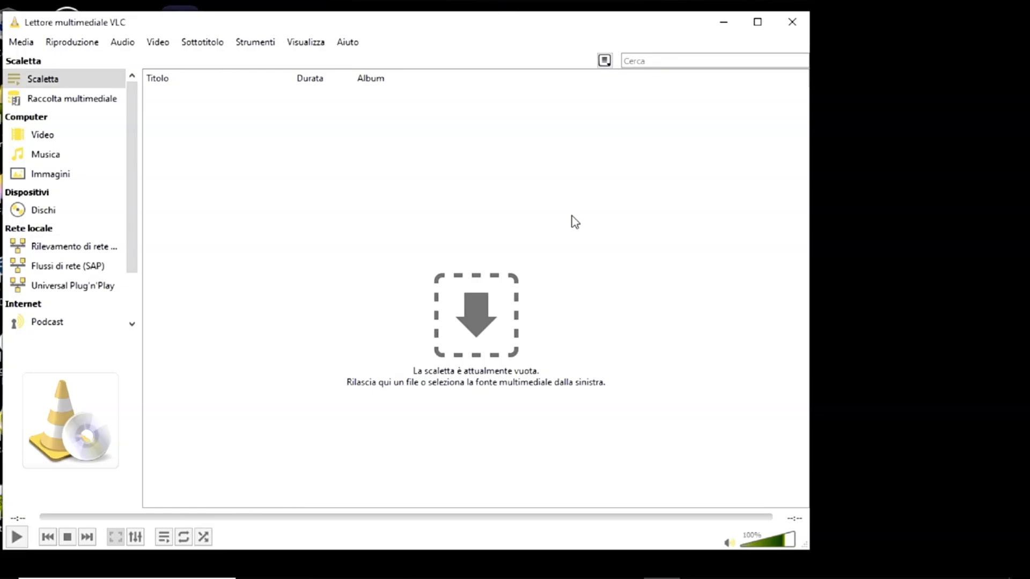
click(250, 48)
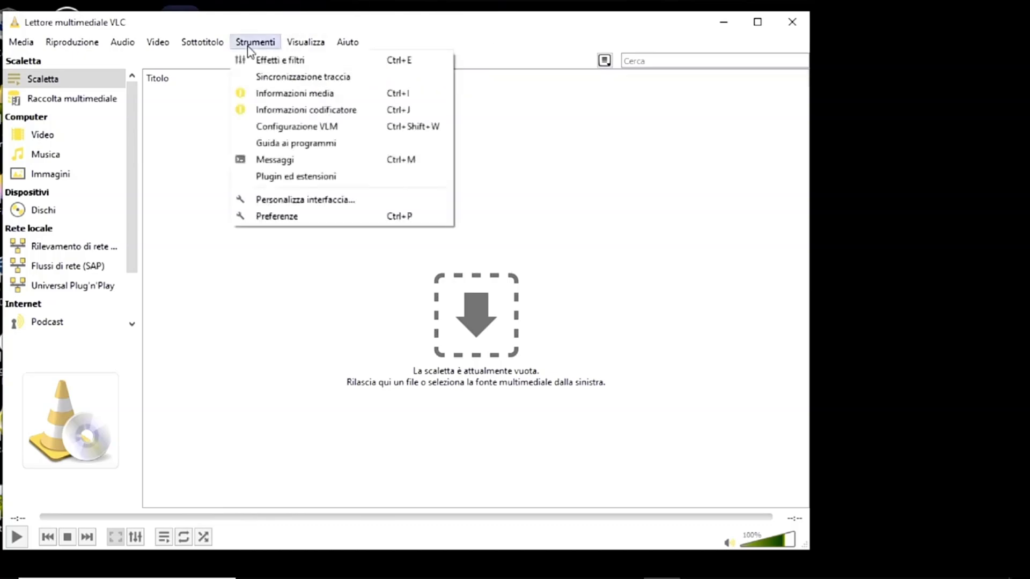
click(277, 216)
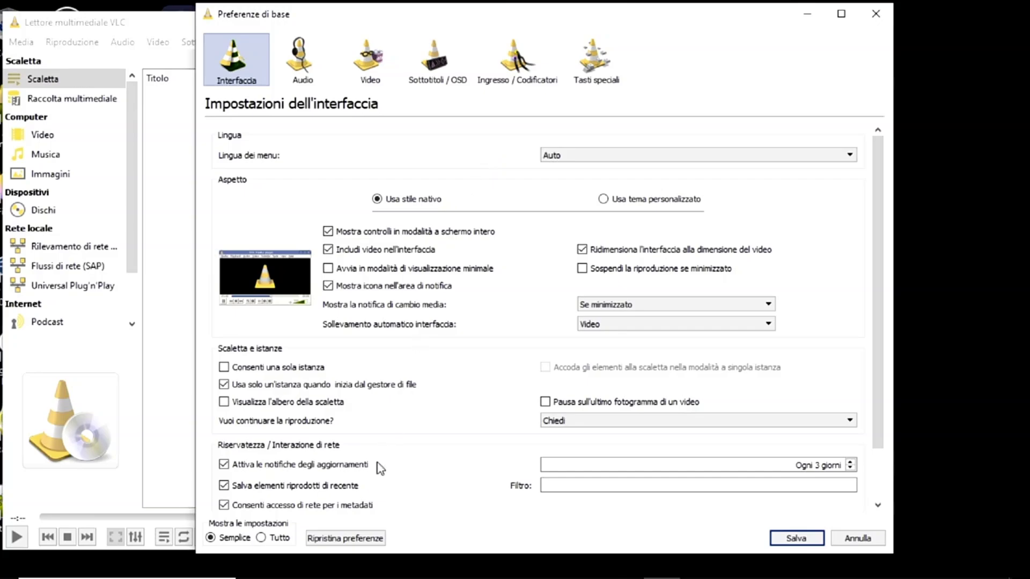
click(261, 538)
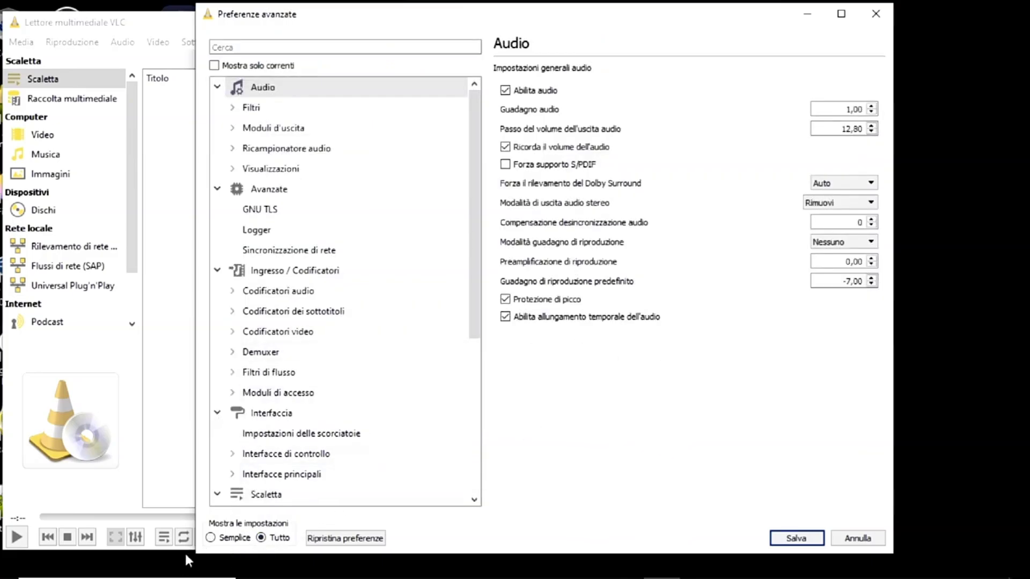
click(858, 539)
Set Durata in cache del file to 2000 ms in the advanced Ingresso / Codificatori preferences.
click(255, 41)
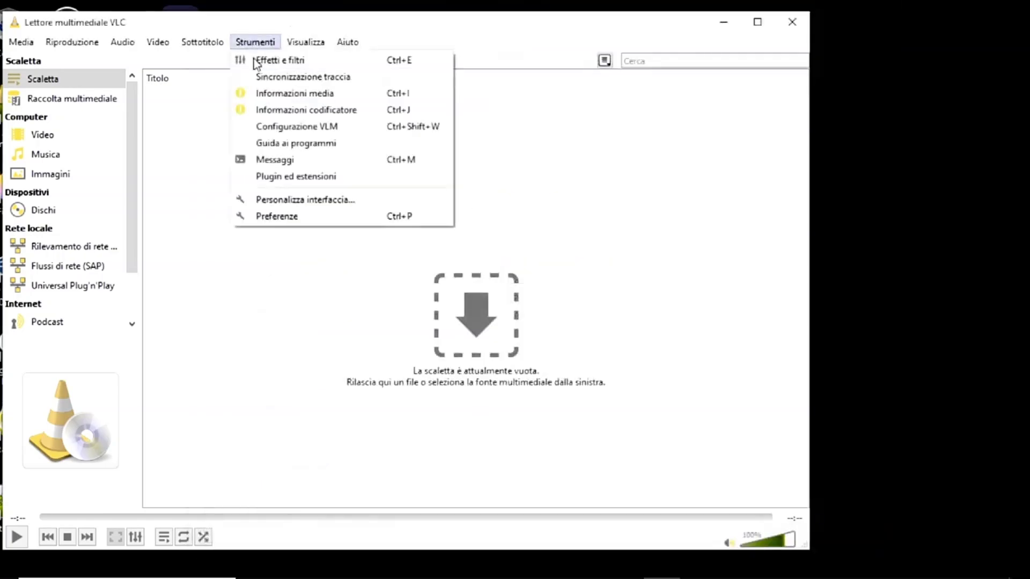
click(310, 216)
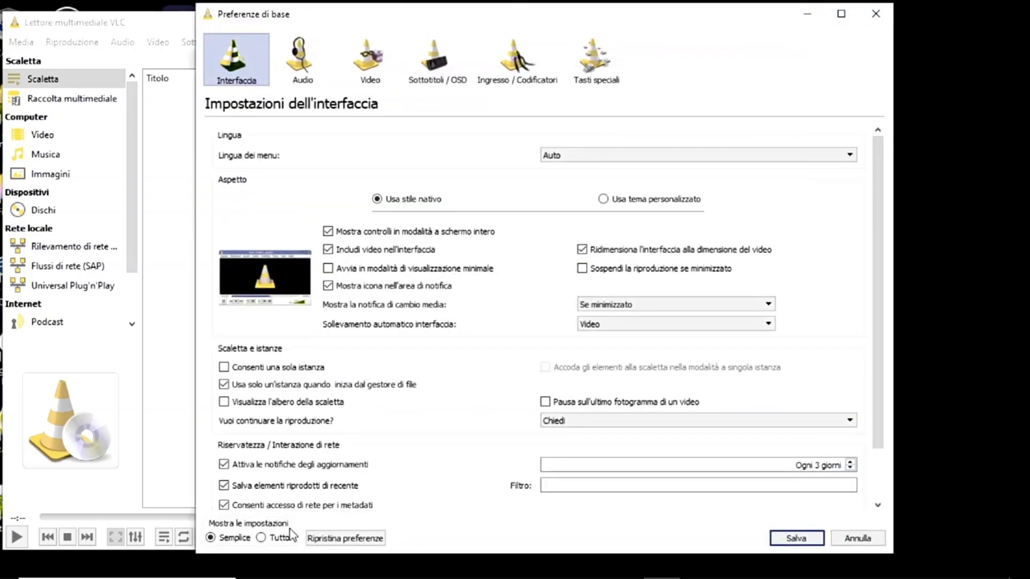
click(263, 539)
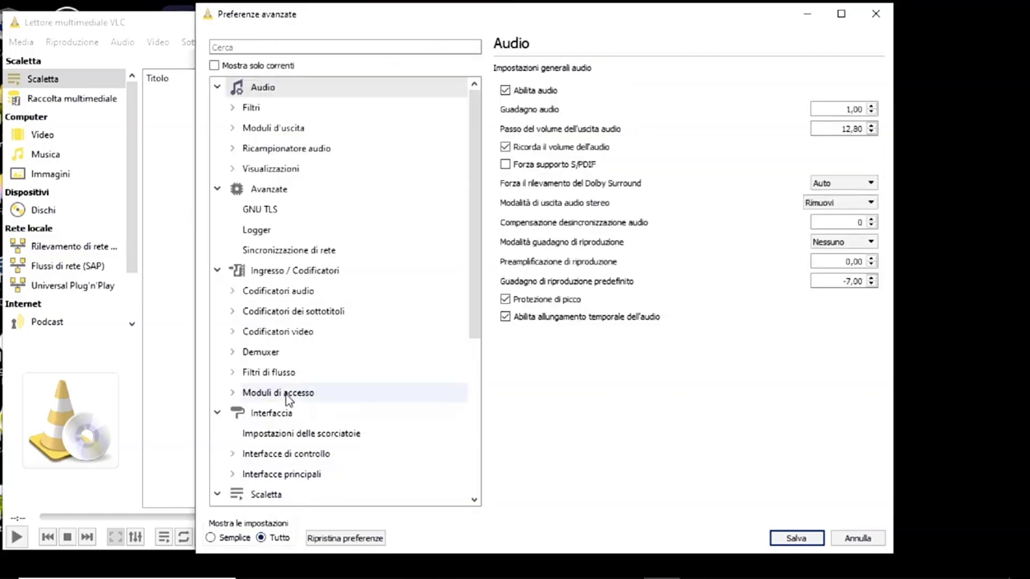
click(301, 273)
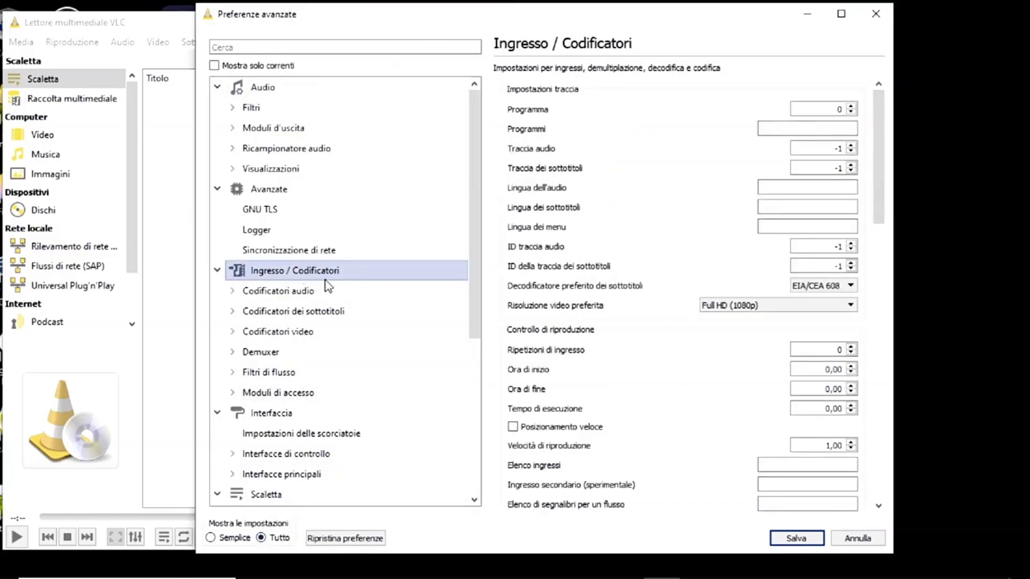
drag(883, 134, 847, 417)
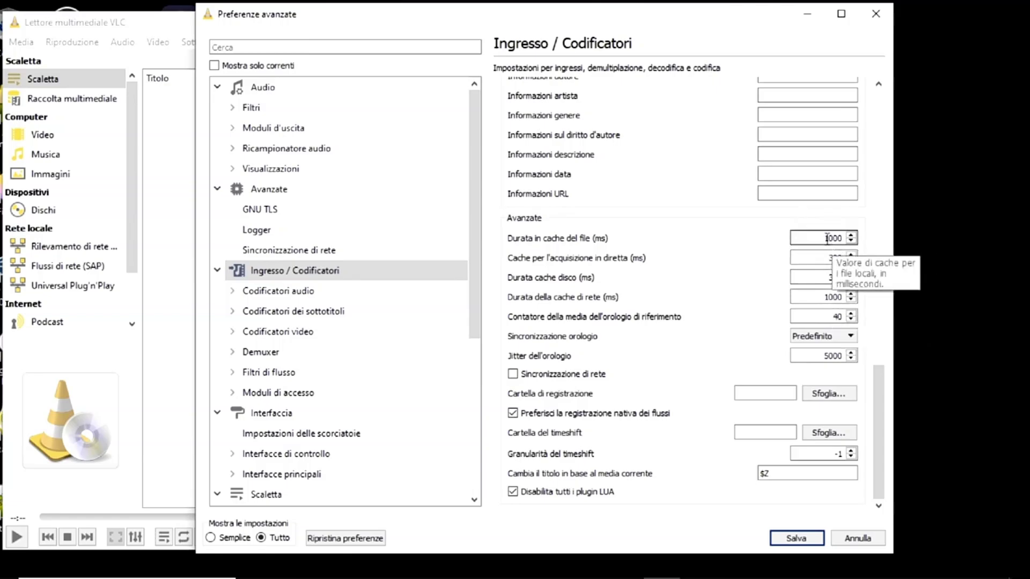
drag(824, 239, 837, 239)
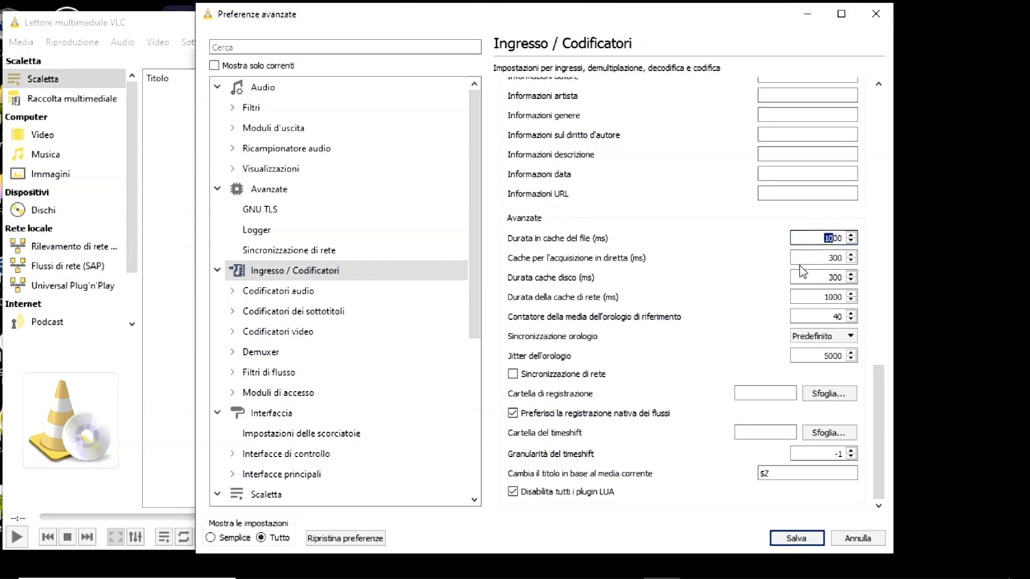
text(20)
Set Durata della cache di rete to 1500 ms and save the preferences.
click(832, 299)
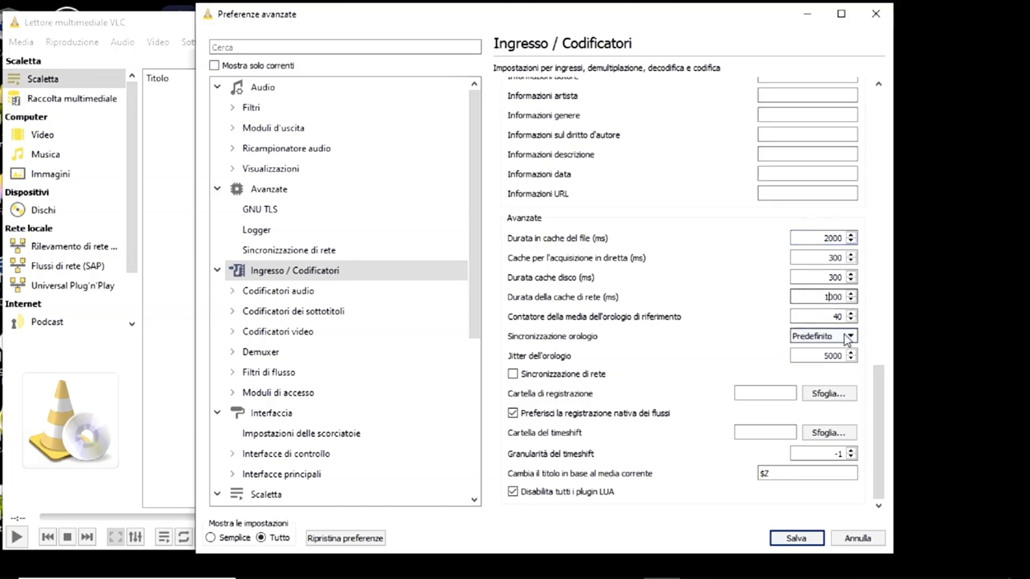
key(BackSpace)
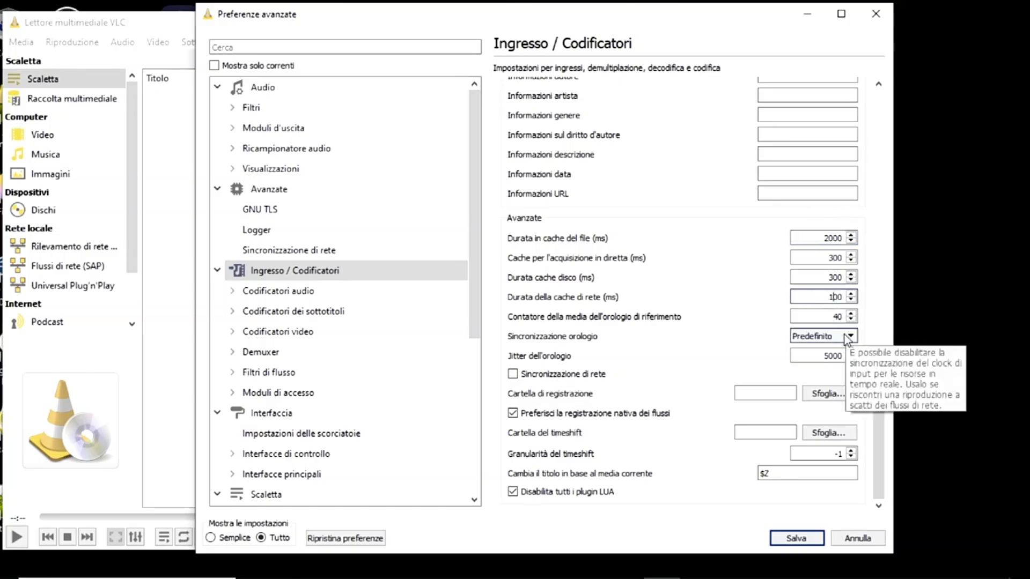
text(5)
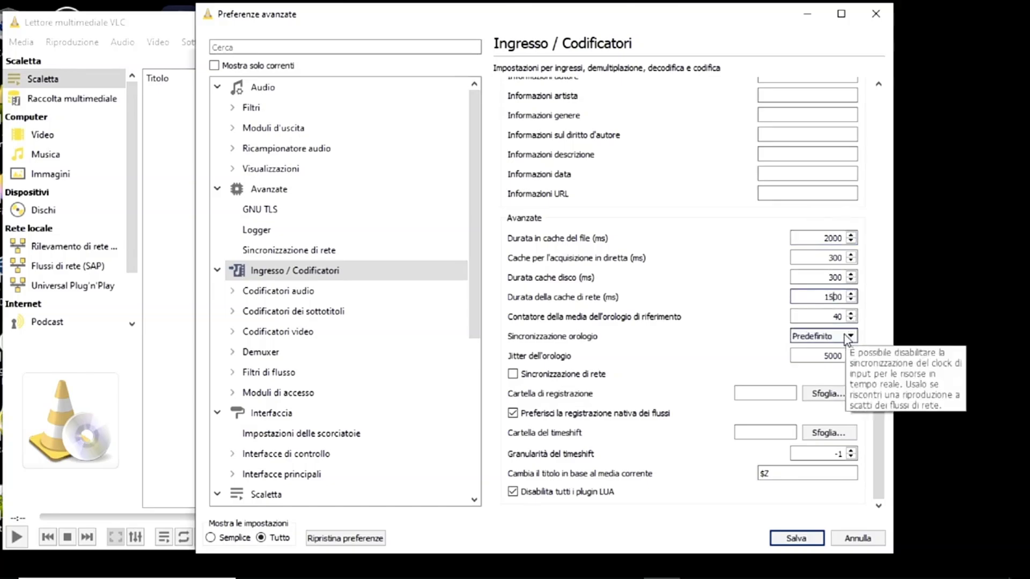
click(797, 539)
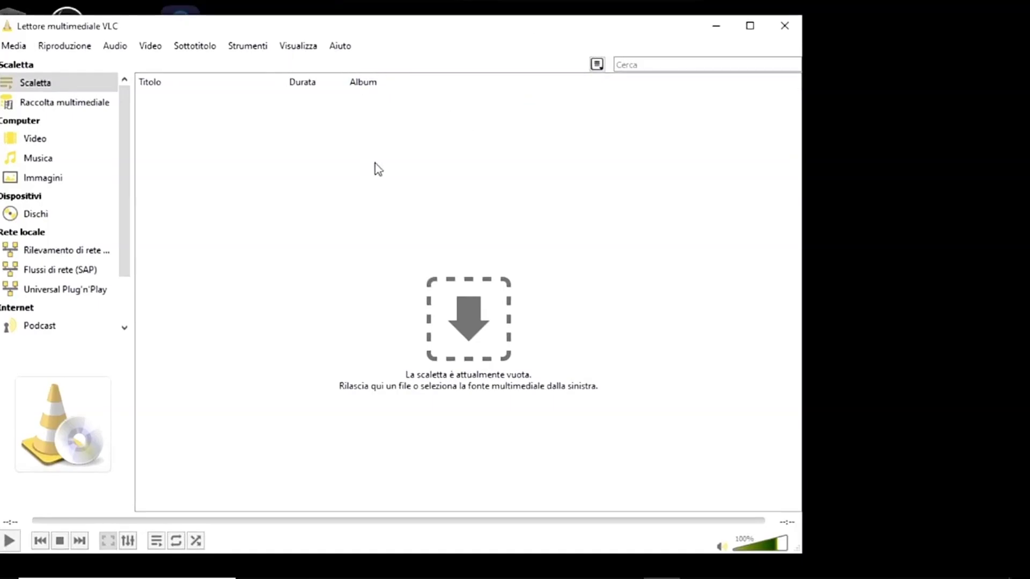
Reopen the preferences and request a reset of all VLC preferences.
click(263, 45)
click(303, 220)
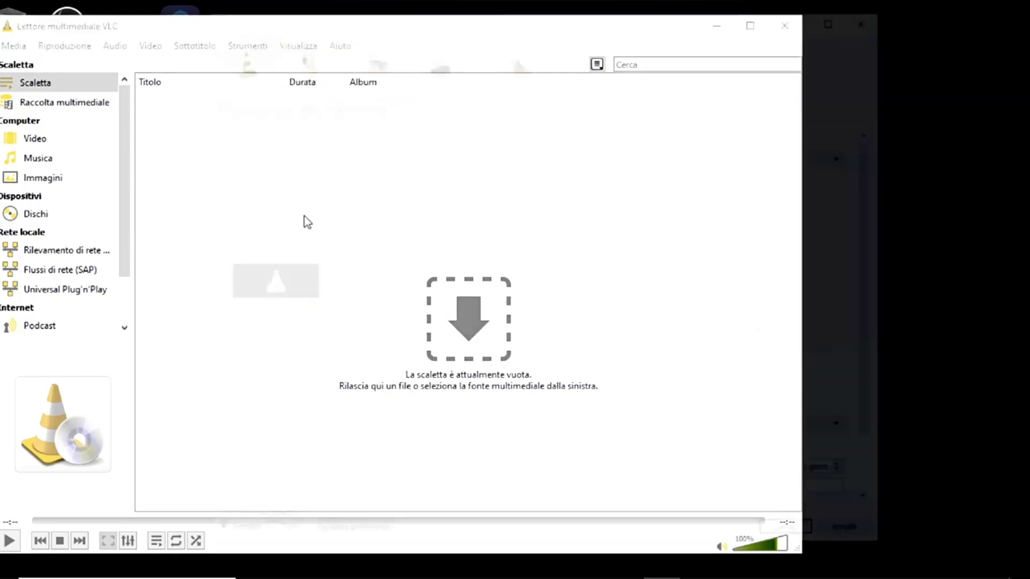
scroll(875, 162, down, 2)
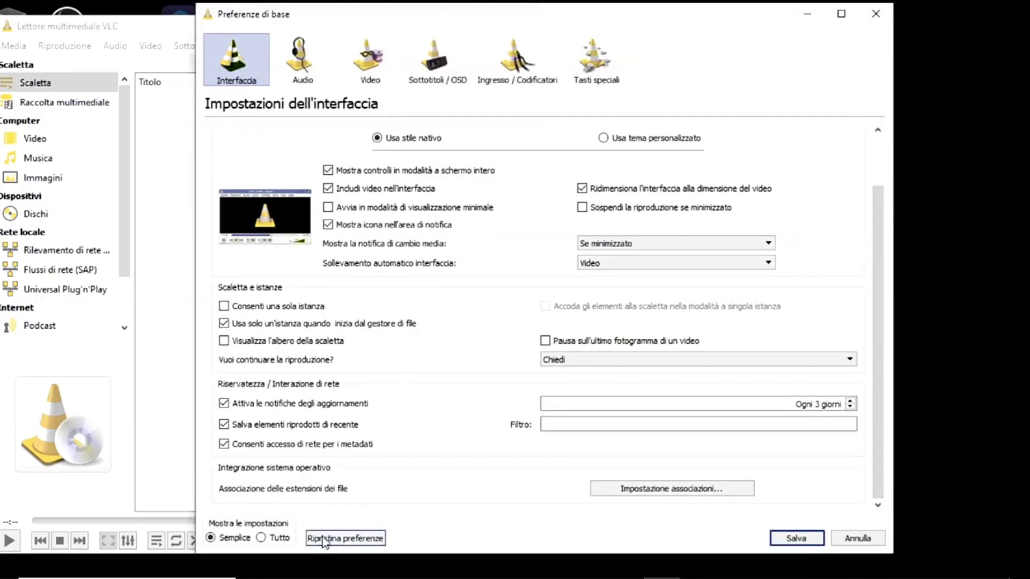
click(348, 545)
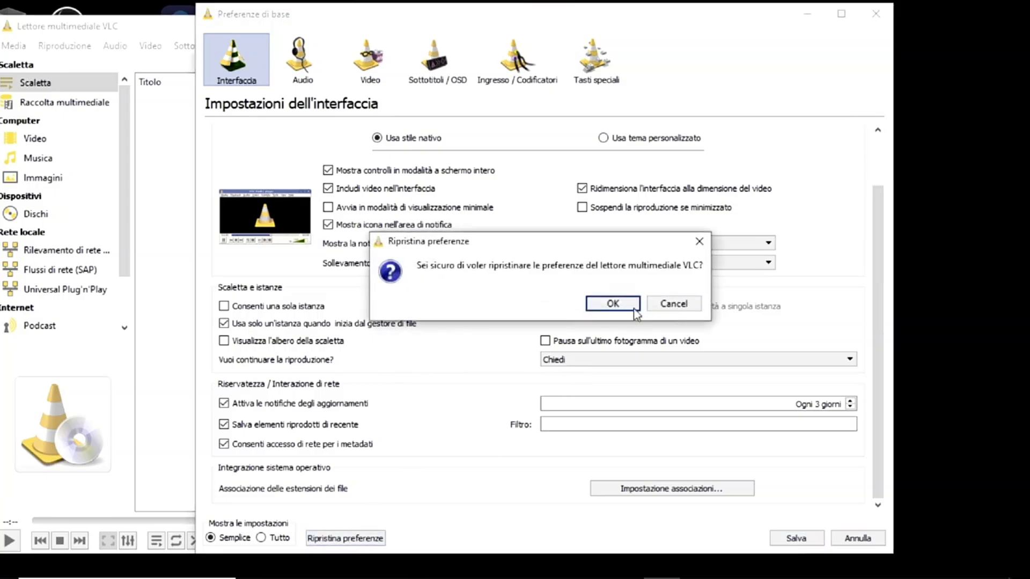